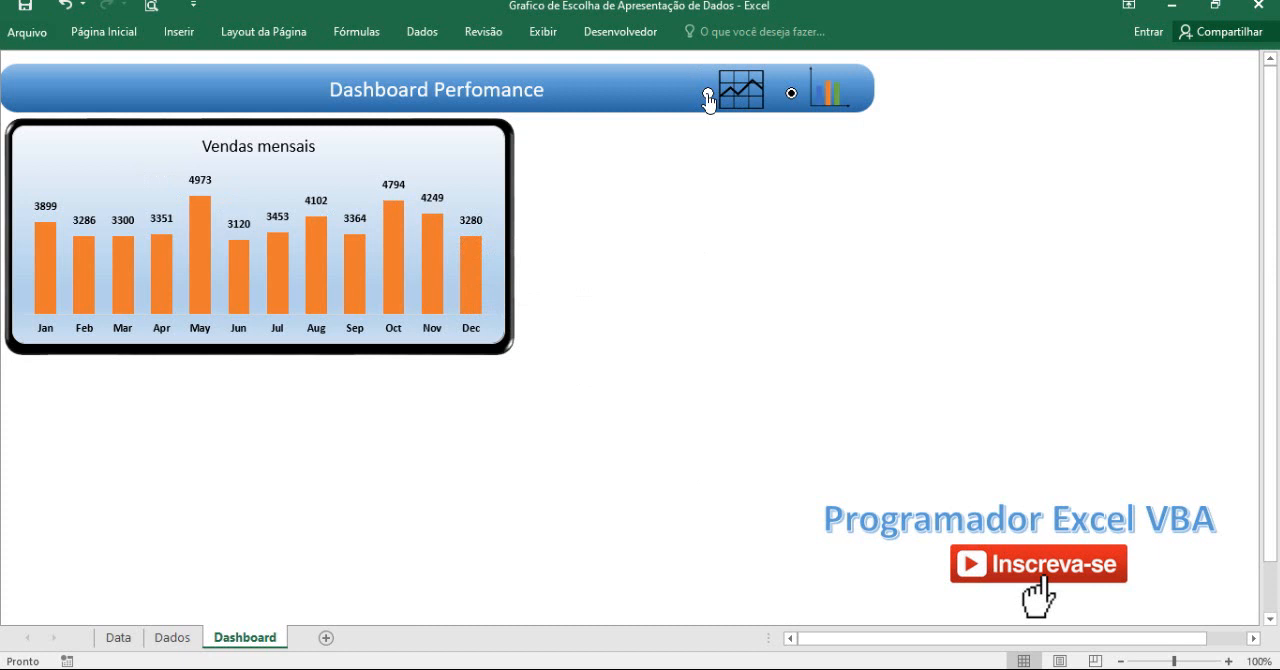
Switch the Vendas mensais chart to the line view and back to the column view to check the toggle.
{"action": "left_click", "coordinate": [708, 94]}
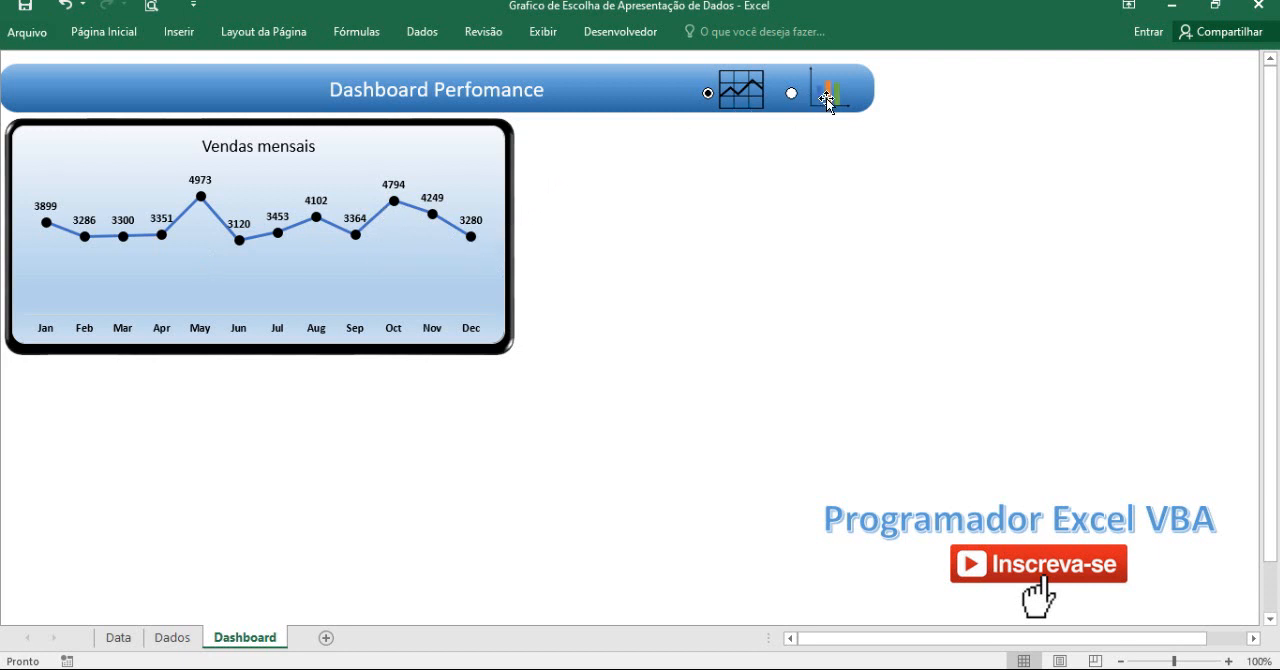
{"action": "left_click", "coordinate": [793, 108]}
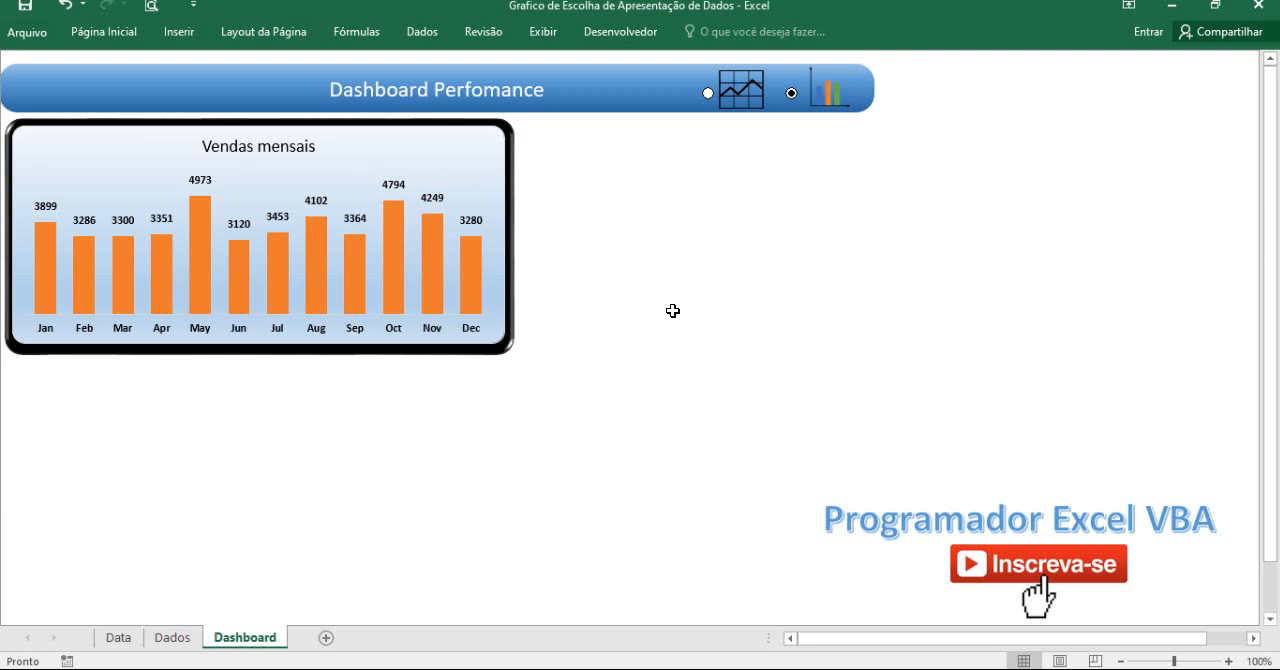
Look over the month and calls data on the Dados sheet and clear cell G1.
{"action": "left_click", "coordinate": [183, 641]}
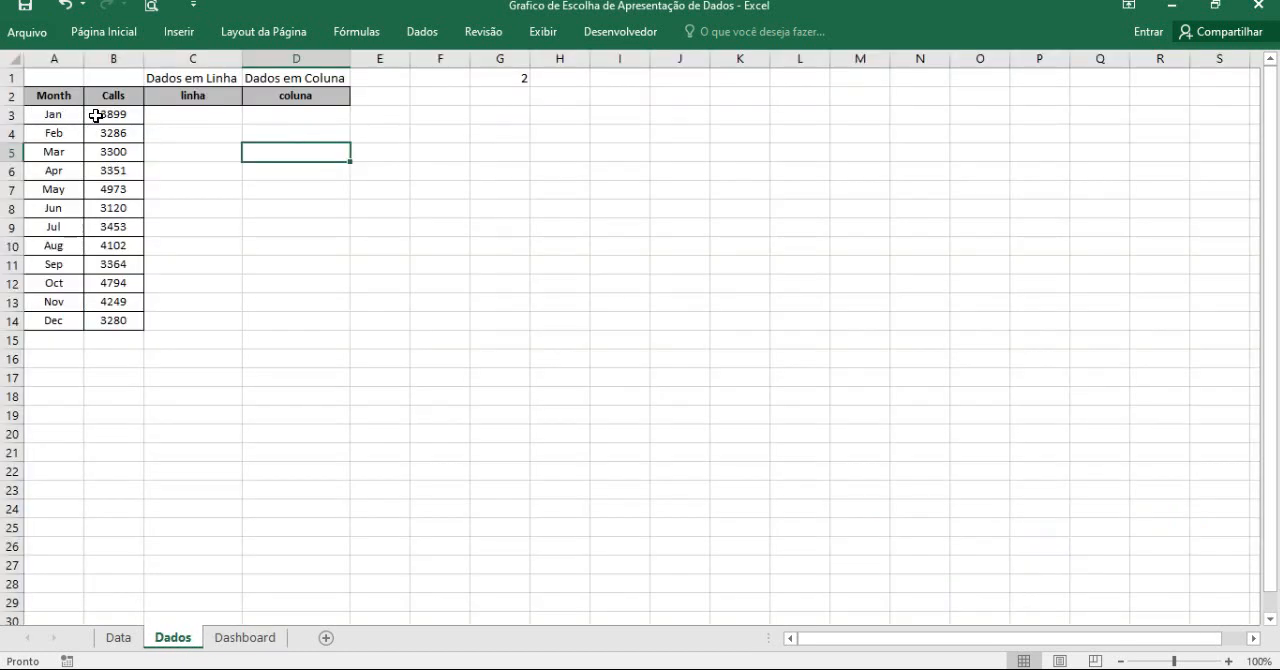
{"action": "left_click_drag", "start_coordinate": [60, 114], "coordinate": [118, 328]}
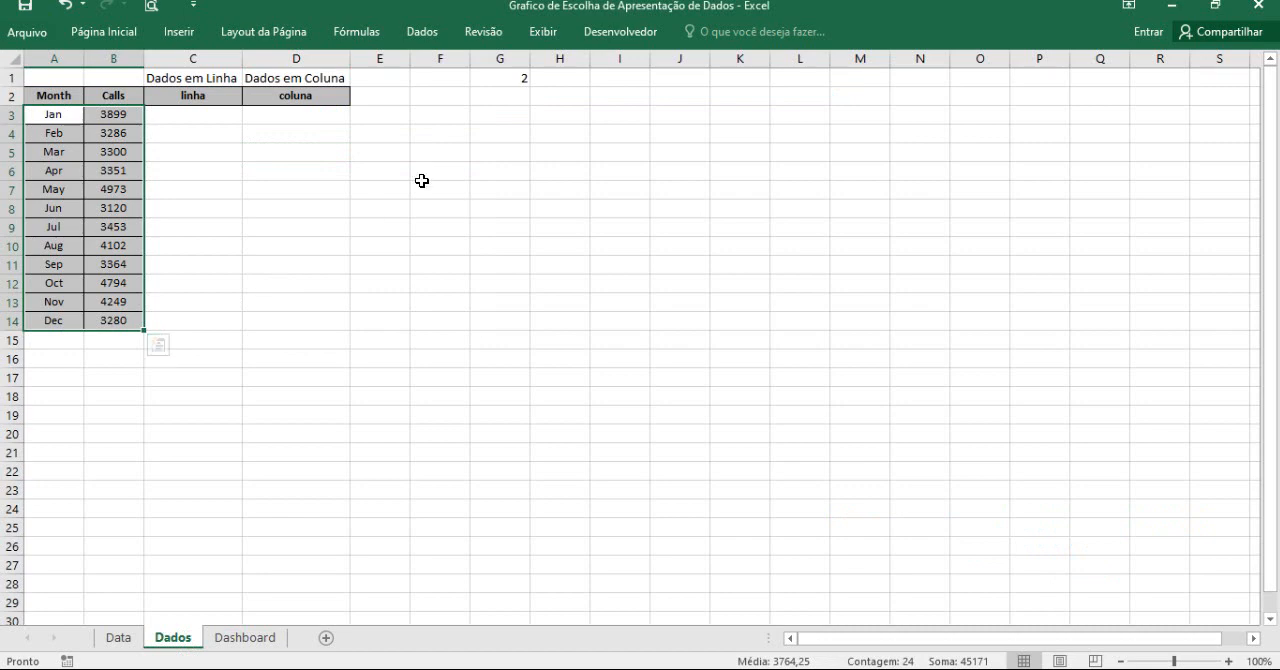
{"action": "left_click", "coordinate": [498, 75]}
{"action": "key", "text": "Delete"}
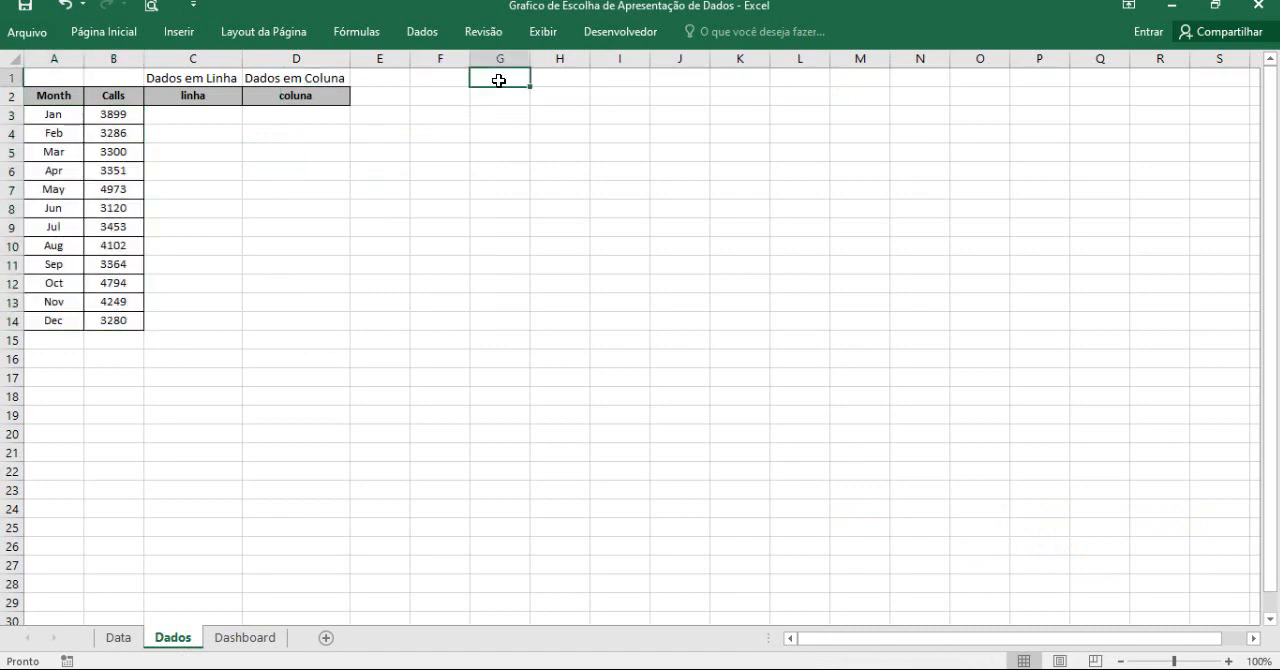
Insert an option button form control on the Dashboard sheet, just below the line chart icon.
{"action": "left_click", "coordinate": [262, 638]}
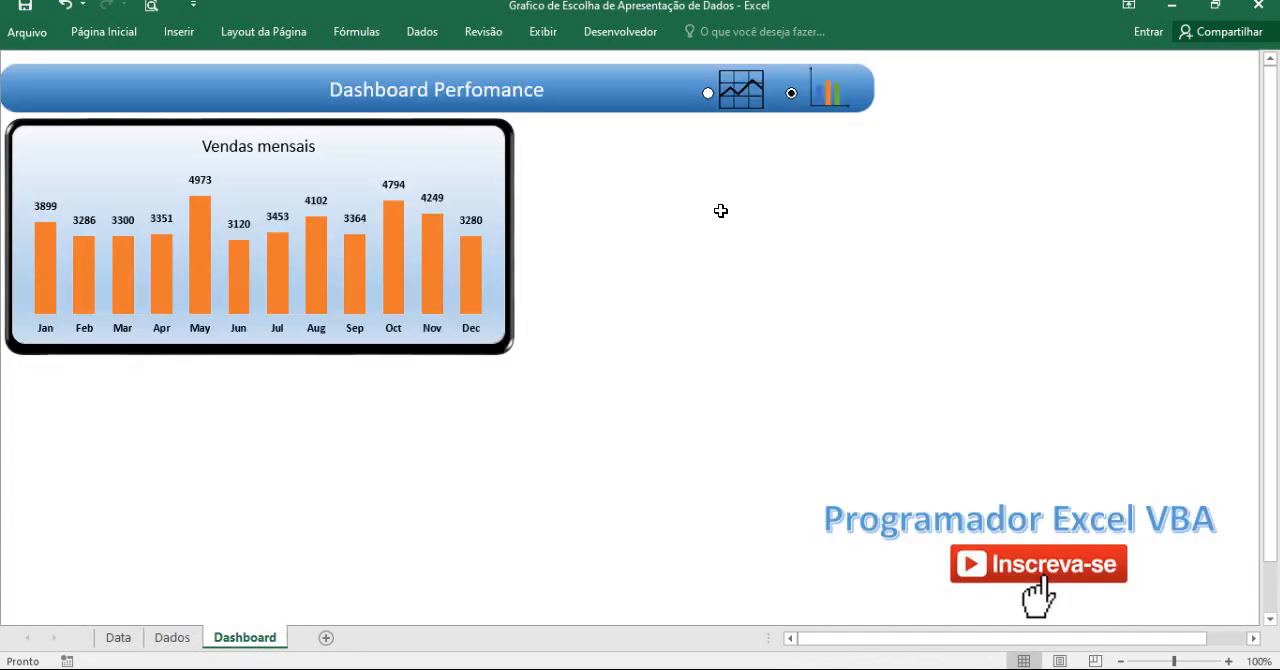
{"action": "left_click", "coordinate": [628, 34]}
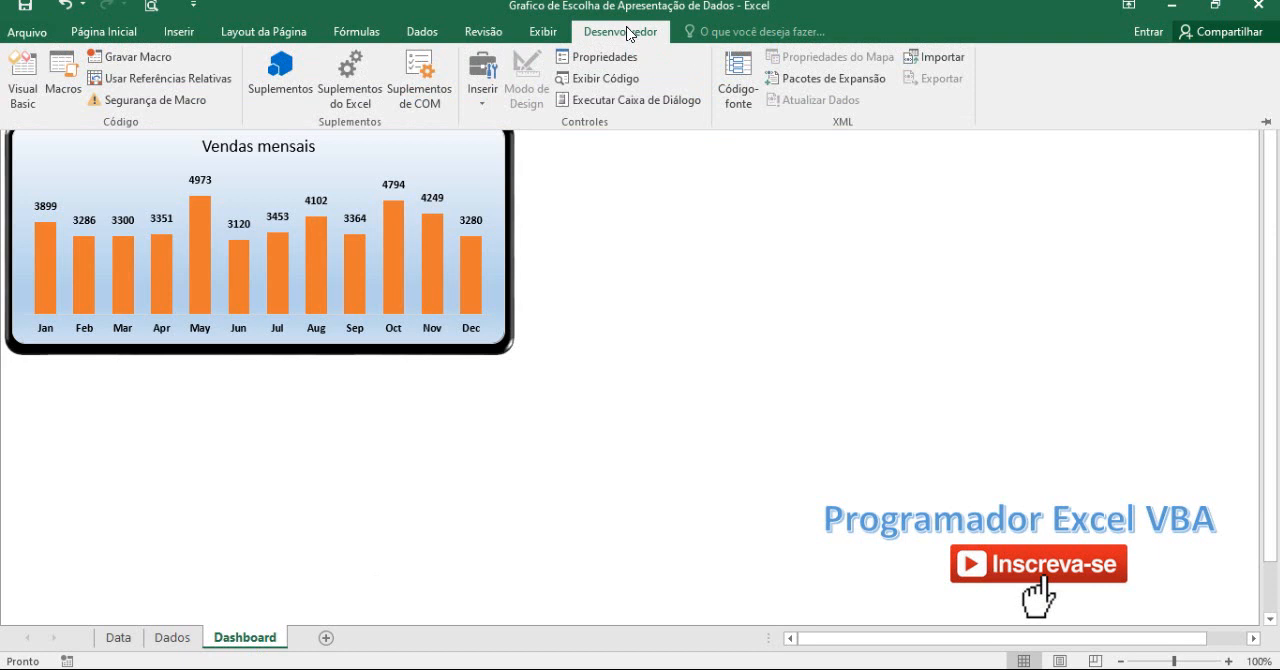
{"action": "left_click", "coordinate": [483, 88]}
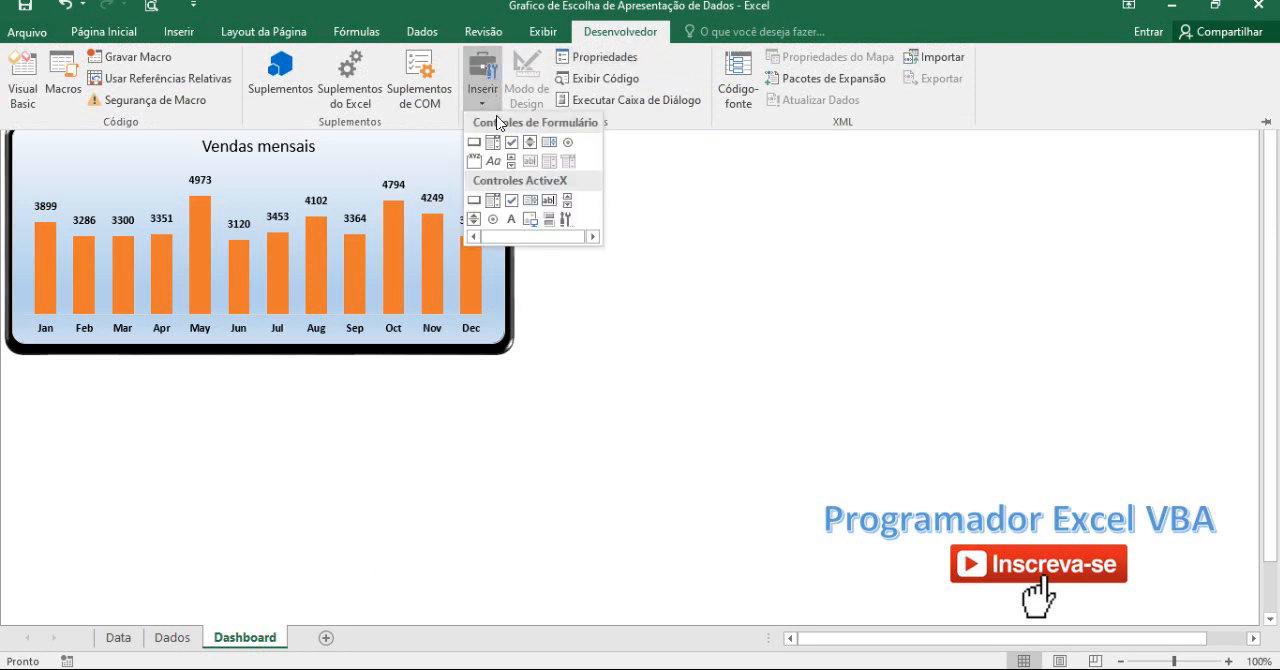
{"action": "left_click", "coordinate": [567, 142]}
{"action": "mouse_move", "coordinate": [716, 127]}
{"action": "left_mouse_down"}
{"action": "mouse_move", "coordinate": [786, 151]}
{"action": "mouse_move", "coordinate": [726, 166]}
{"action": "mouse_move", "coordinate": [718, 143]}
{"action": "left_mouse_up"}
Link the new option button to cell Dados!$H$1 in its control format settings.
{"action": "right_click", "coordinate": [718, 143]}
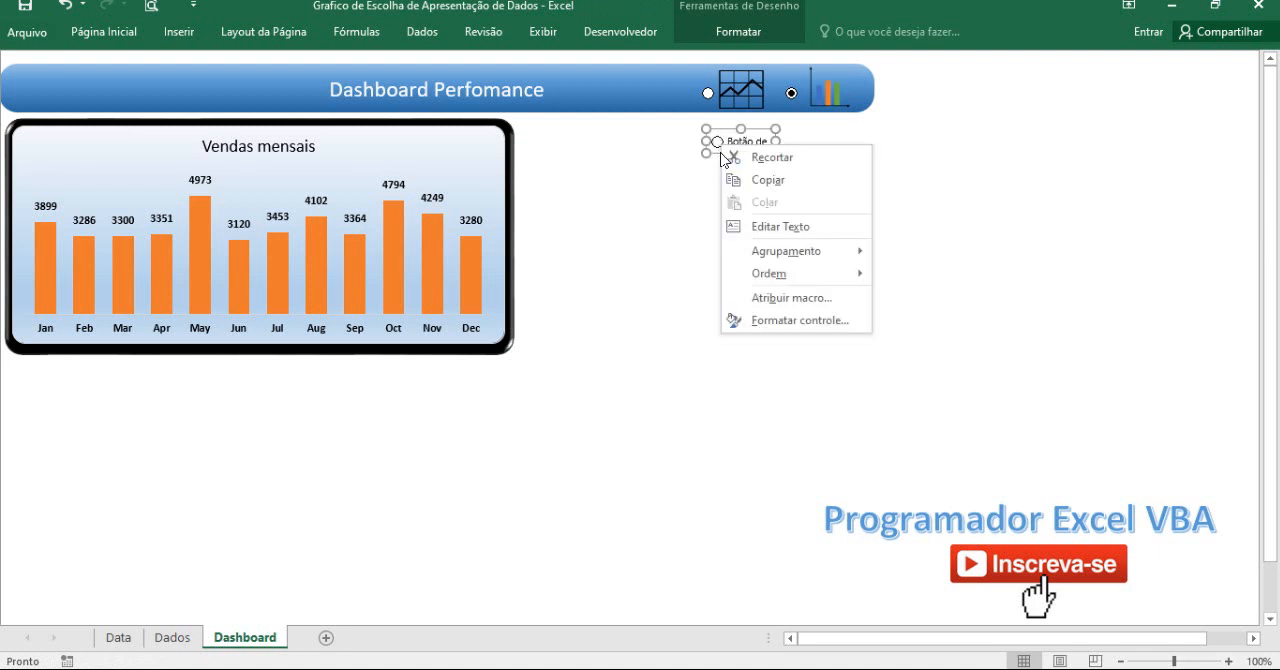
{"action": "left_click", "coordinate": [778, 313]}
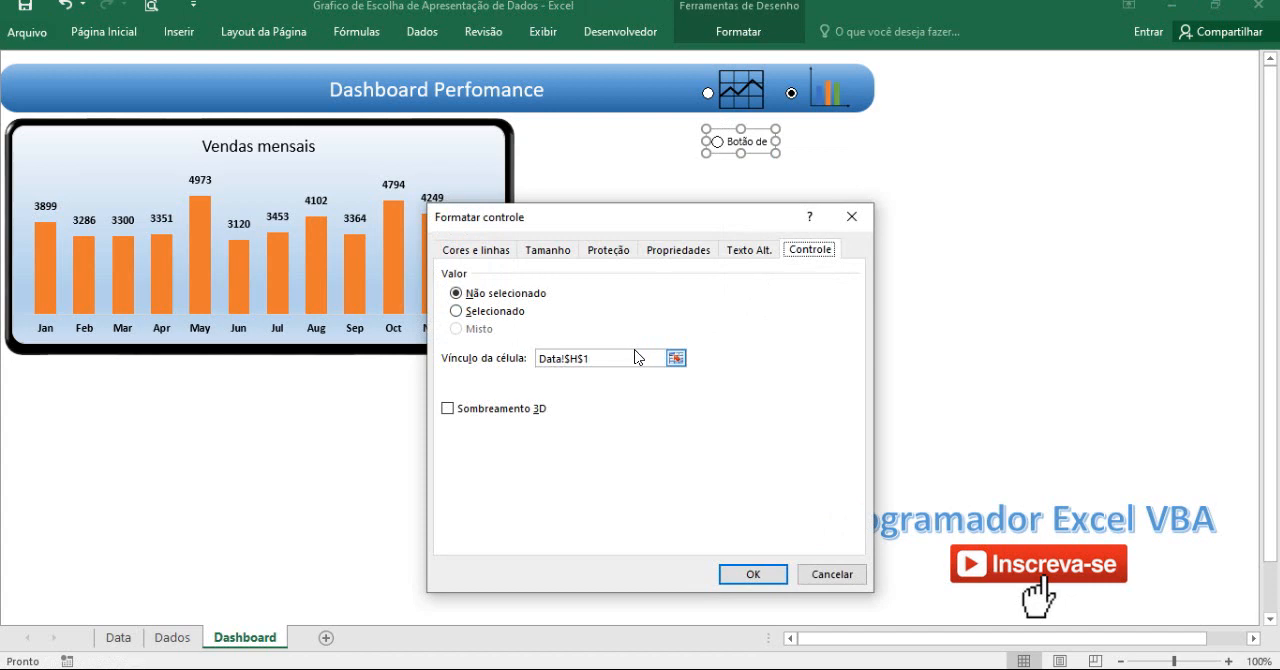
{"action": "left_click", "coordinate": [607, 358]}
{"action": "left_click_drag", "start_coordinate": [607, 358], "coordinate": [537, 358]}
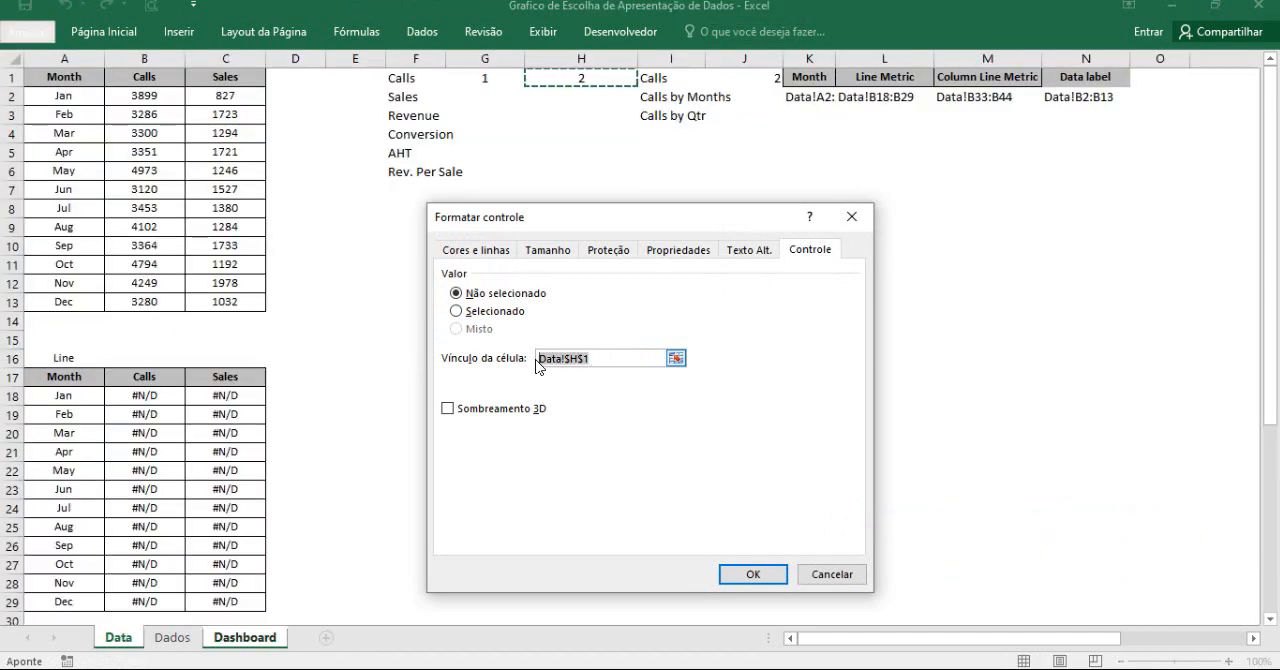
{"action": "key", "text": "BackSpace"}
{"action": "left_click", "coordinate": [190, 637]}
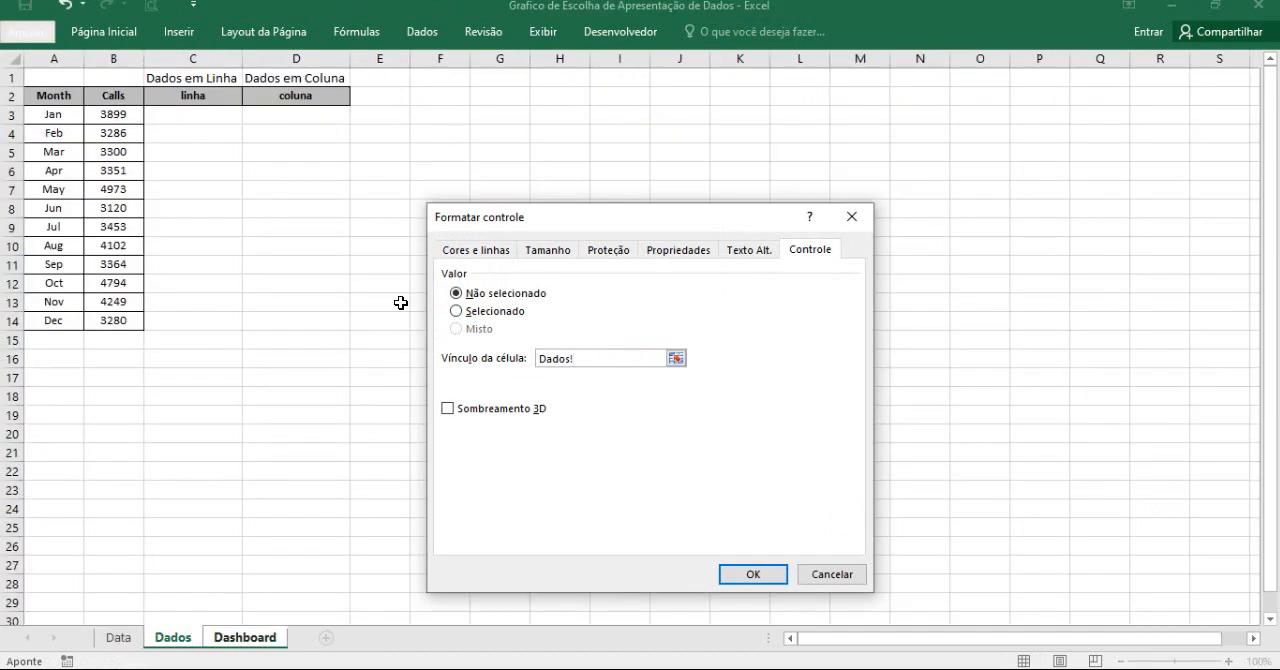
{"action": "left_click", "coordinate": [553, 79]}
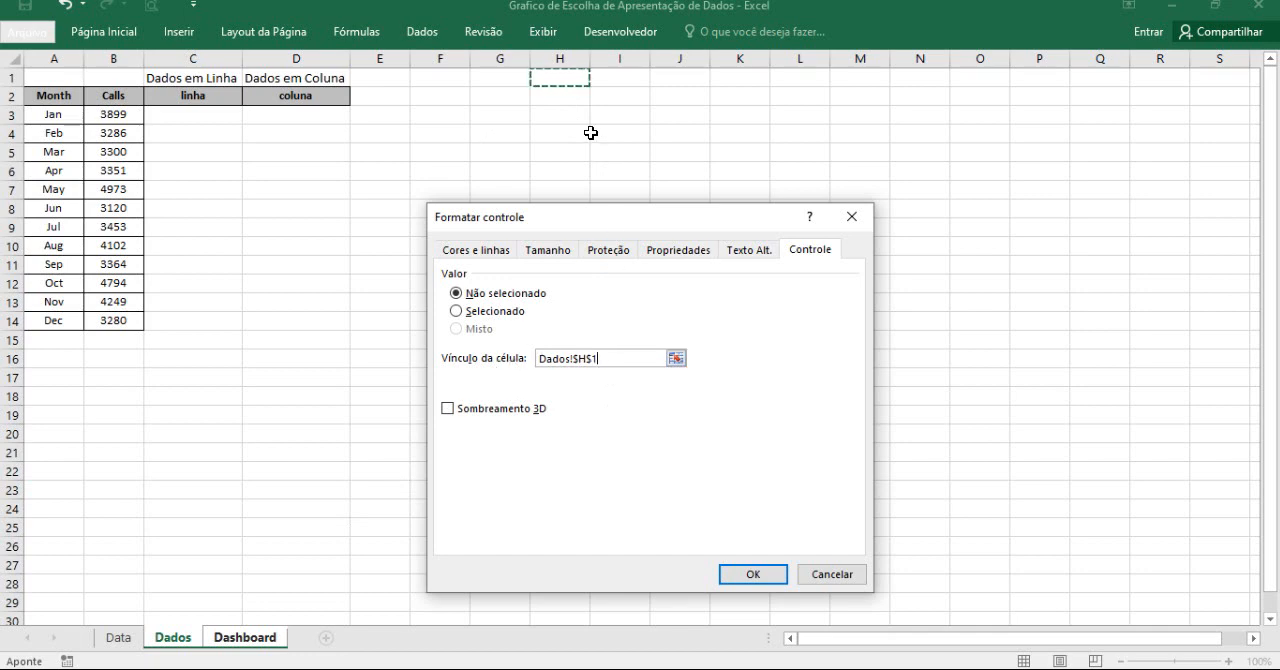
{"action": "left_click", "coordinate": [752, 574]}
{"action": "left_click", "coordinate": [727, 298]}
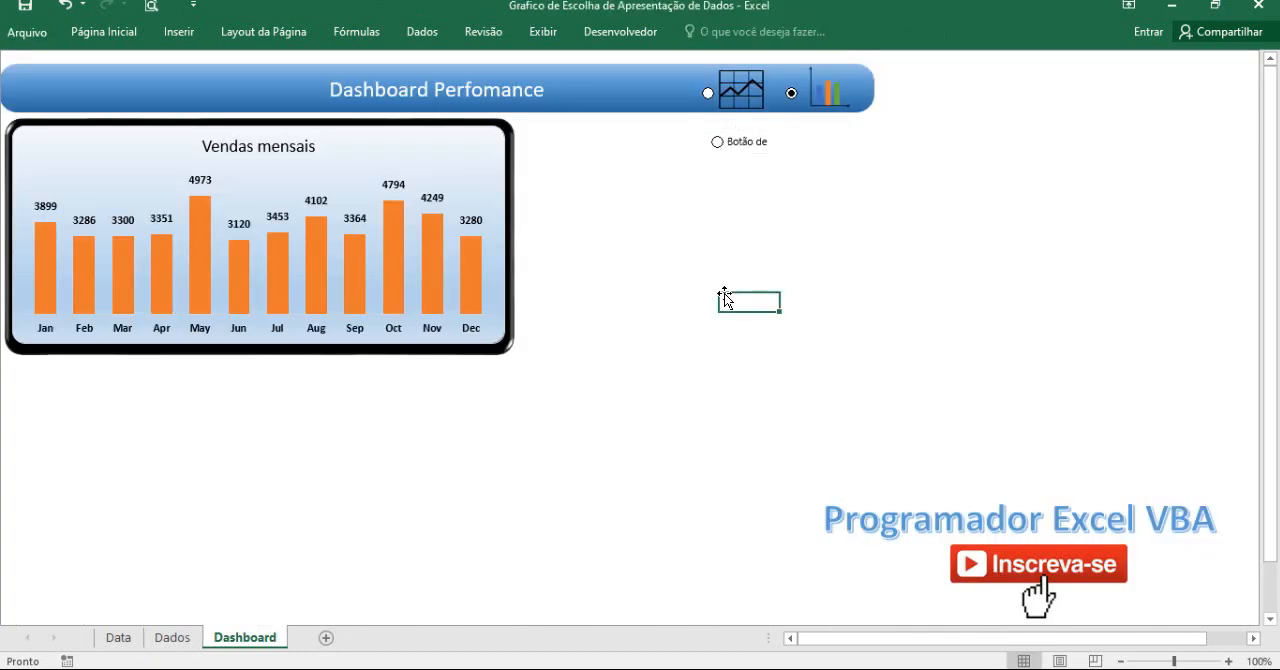
Select the new option button and check its linked cell H1 on the Dados sheet.
{"action": "left_click", "coordinate": [715, 150]}
{"action": "left_click", "coordinate": [172, 637]}
{"action": "left_click", "coordinate": [582, 79]}
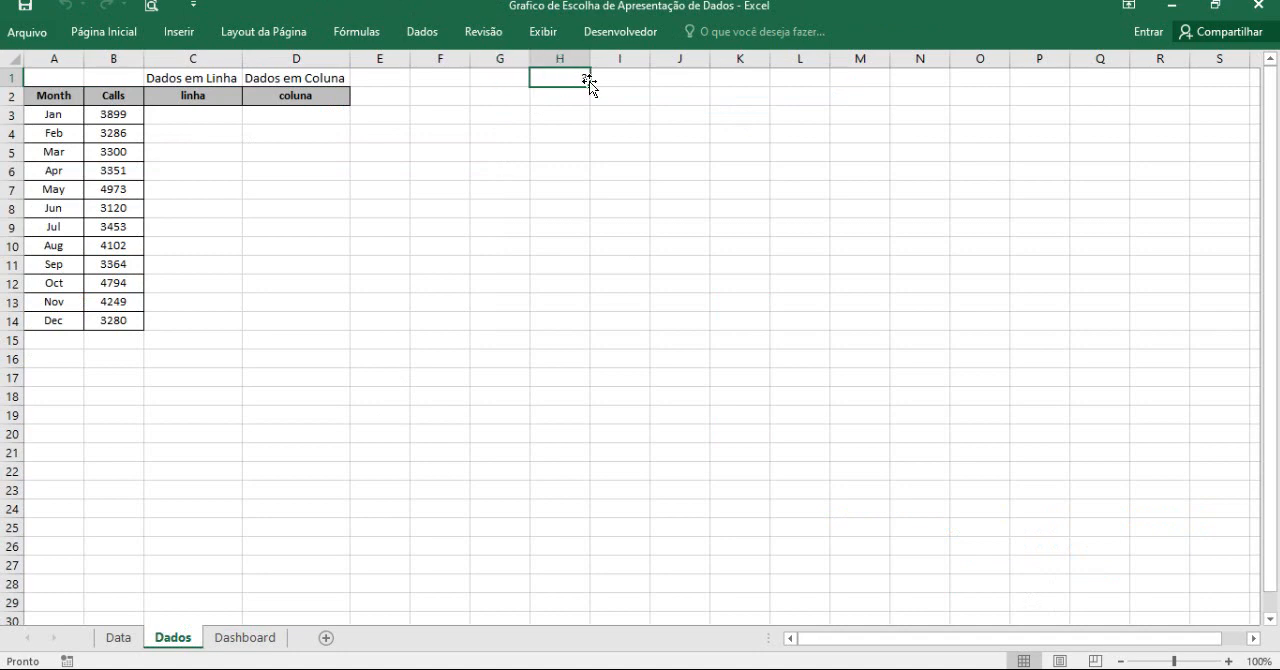
Duplicate the new option button on the Dashboard sheet.
{"action": "left_click", "coordinate": [250, 638]}
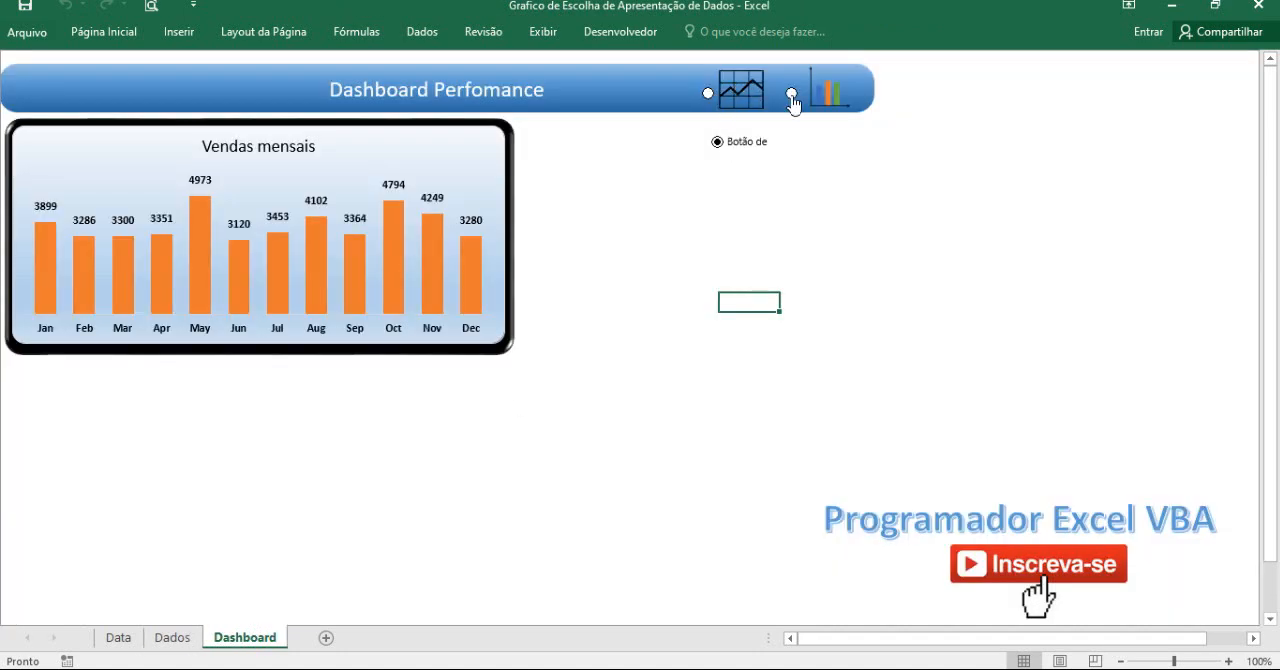
{"action": "left_click", "coordinate": [717, 143]}
{"action": "right_click", "coordinate": [743, 145]}
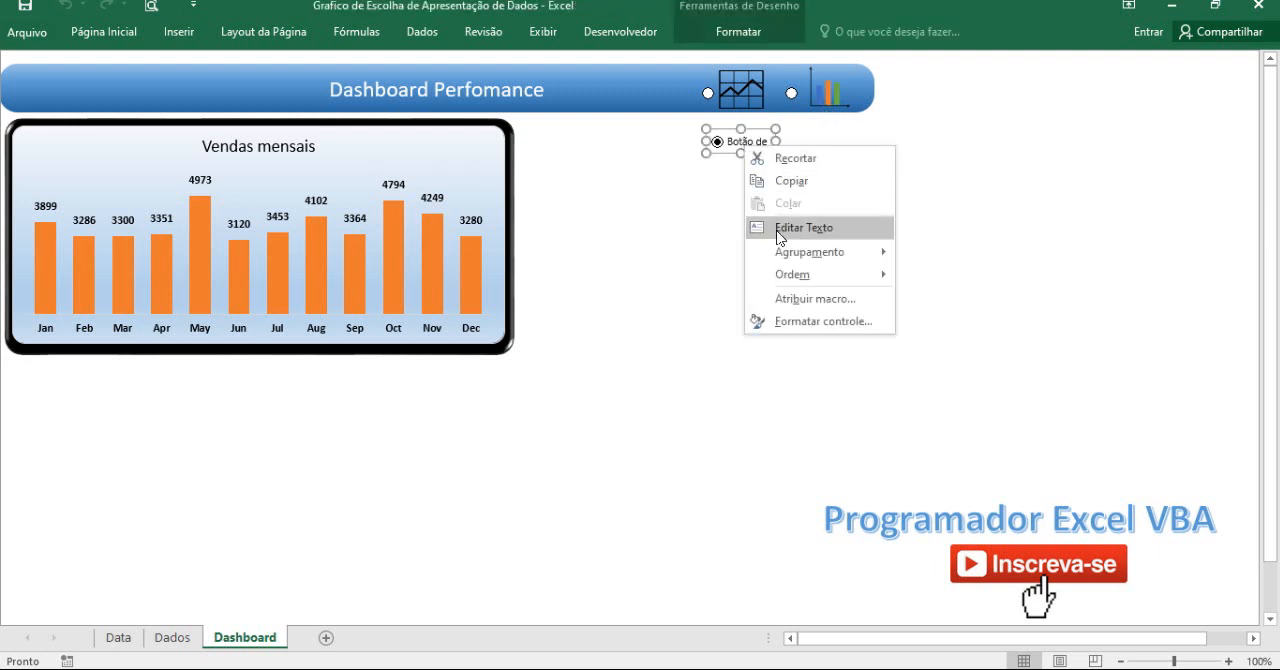
{"action": "left_click", "coordinate": [788, 181]}
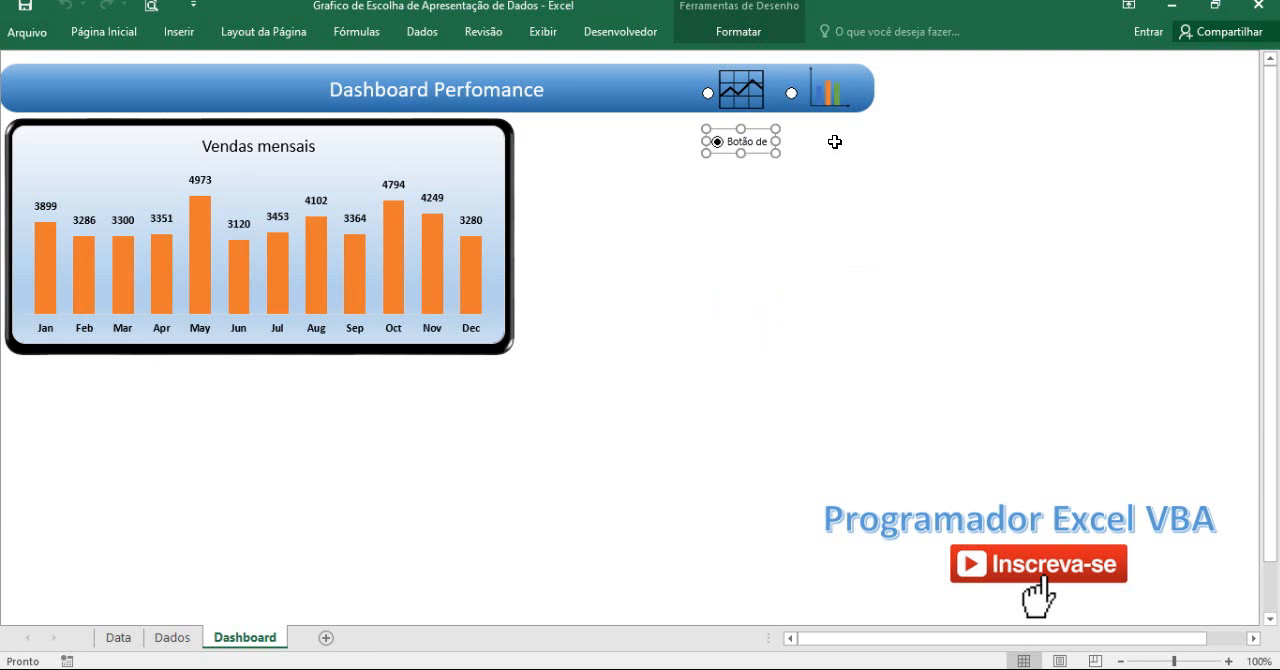
{"action": "right_click", "coordinate": [835, 142]}
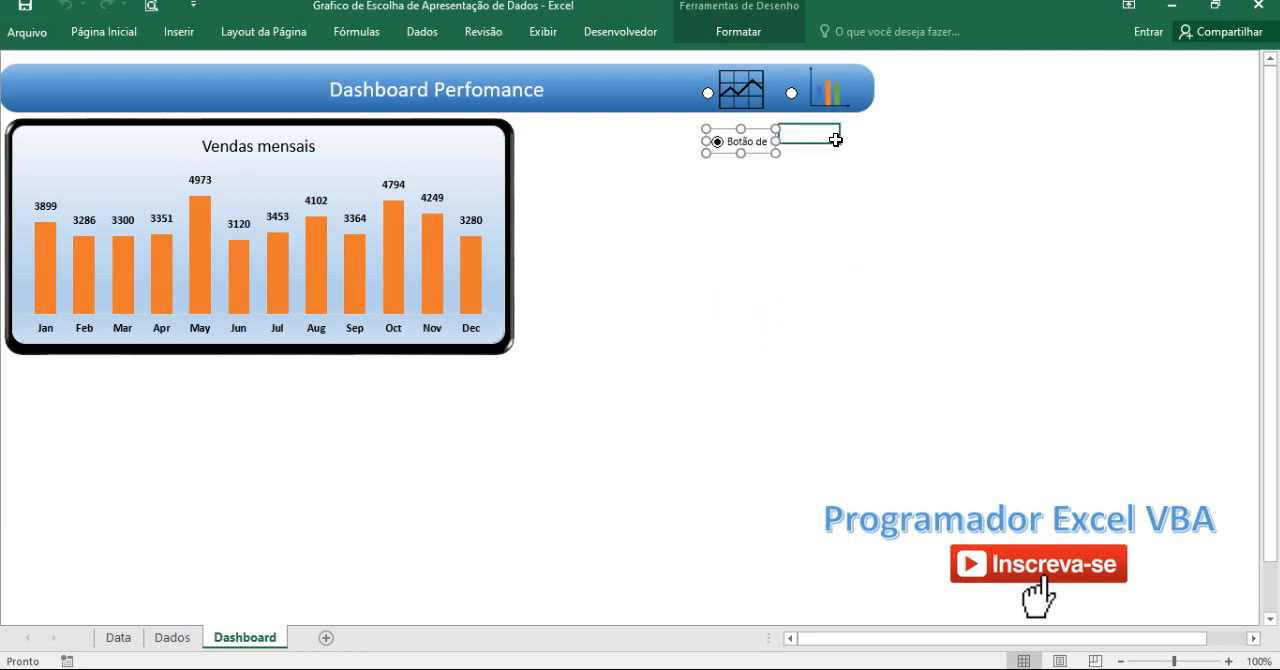
{"action": "left_click", "coordinate": [791, 251]}
{"action": "key", "text": "ctrl+v"}
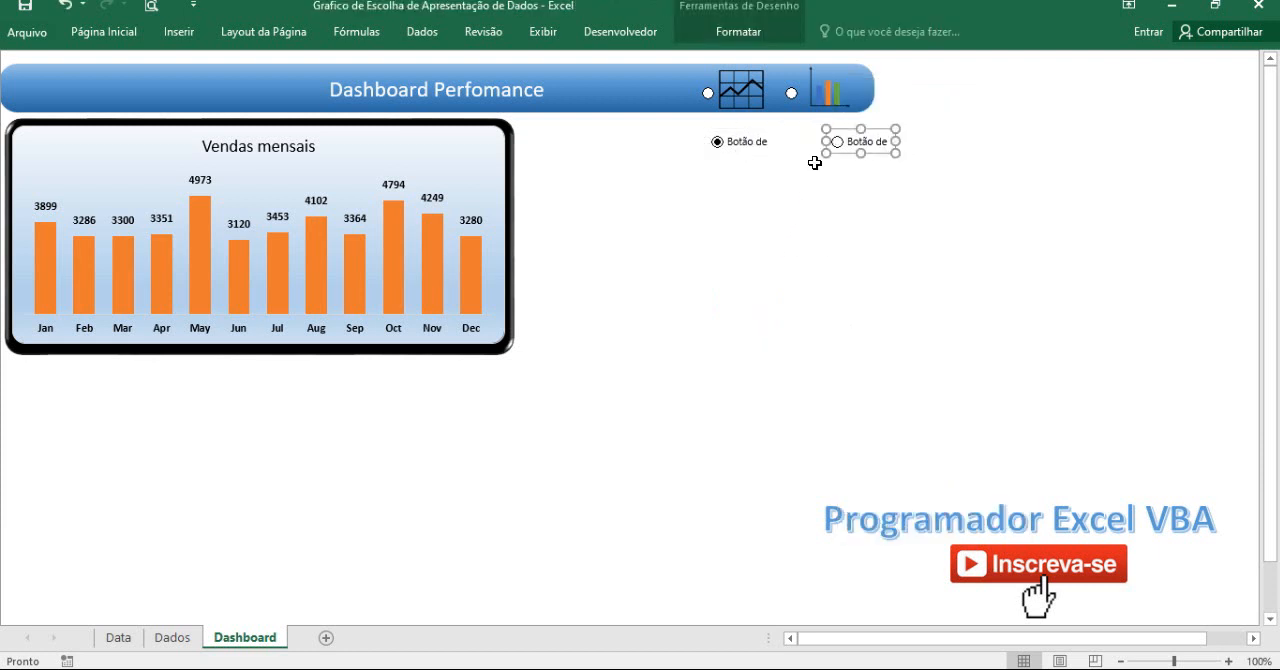
Move the copied option button closer to the original, below the column chart icon.
{"action": "left_click", "coordinate": [850, 140]}
{"action": "left_click_drag", "start_coordinate": [845, 130], "coordinate": [808, 133]}
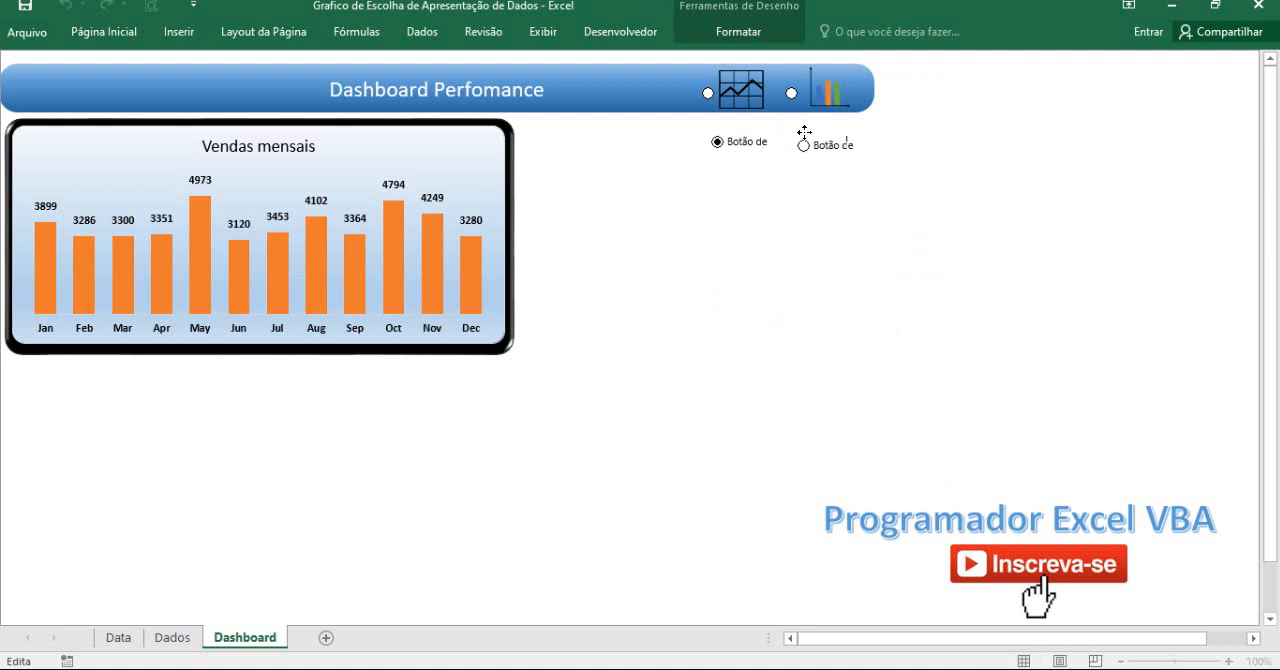
{"action": "left_click", "coordinate": [787, 186]}
Test the two new option buttons on the Dashboard and check how linked cell H1 on the Dados sheet responds.
{"action": "left_click", "coordinate": [800, 145]}
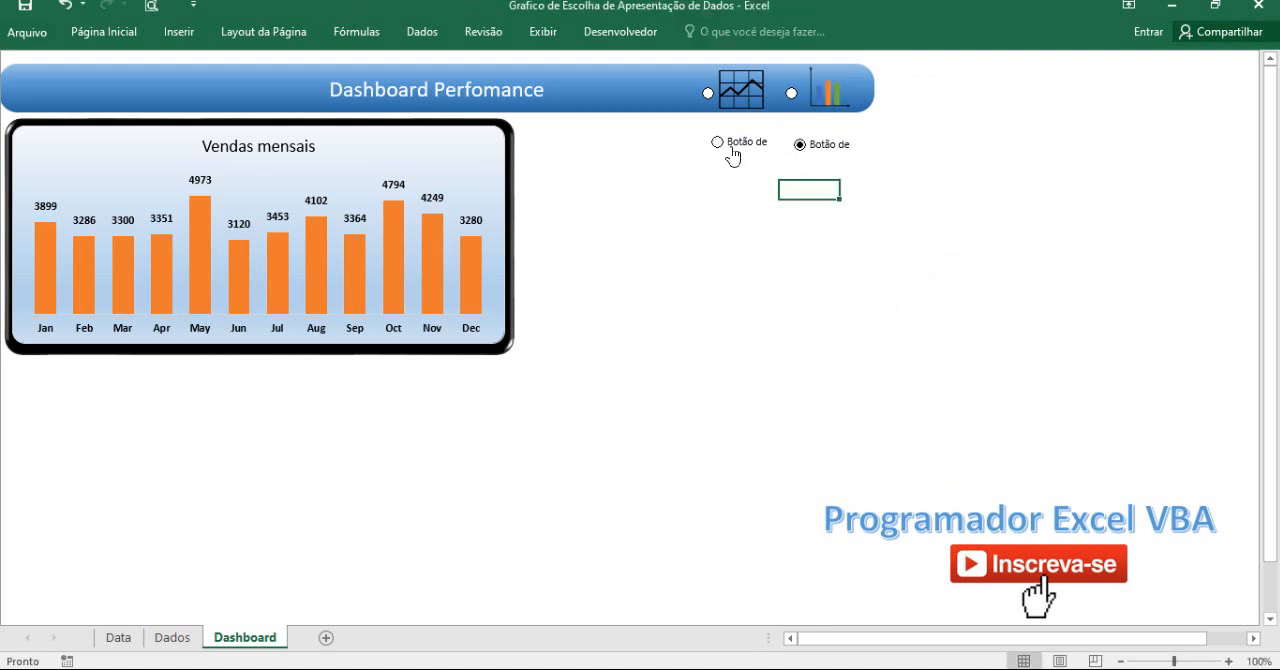
{"action": "left_click", "coordinate": [173, 638]}
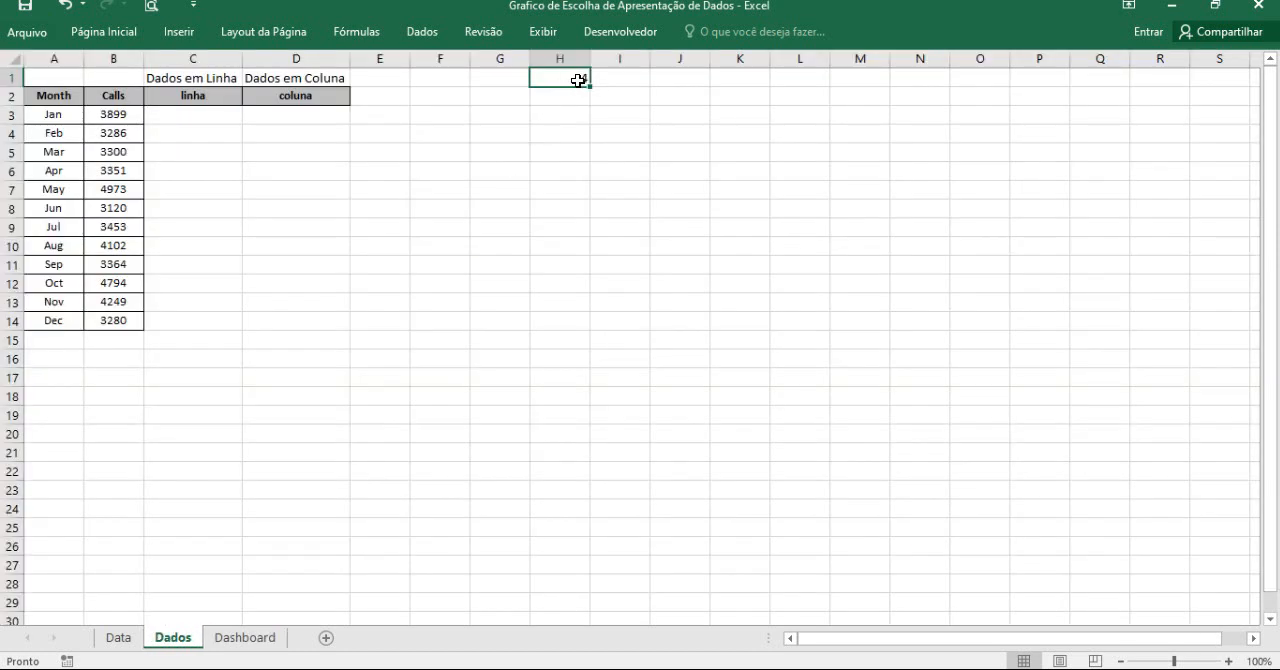
{"action": "left_click", "coordinate": [240, 640]}
{"action": "left_click", "coordinate": [718, 145]}
{"action": "left_click", "coordinate": [258, 638]}
{"action": "left_click", "coordinate": [816, 150]}
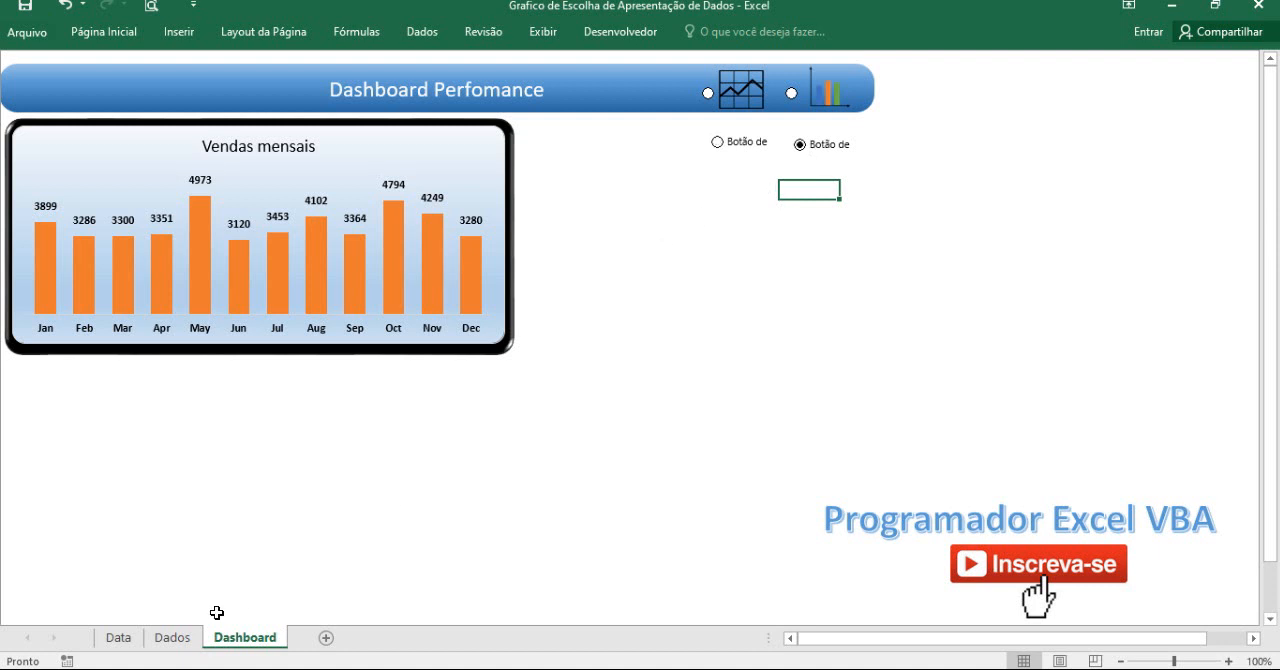
{"action": "left_click", "coordinate": [175, 640]}
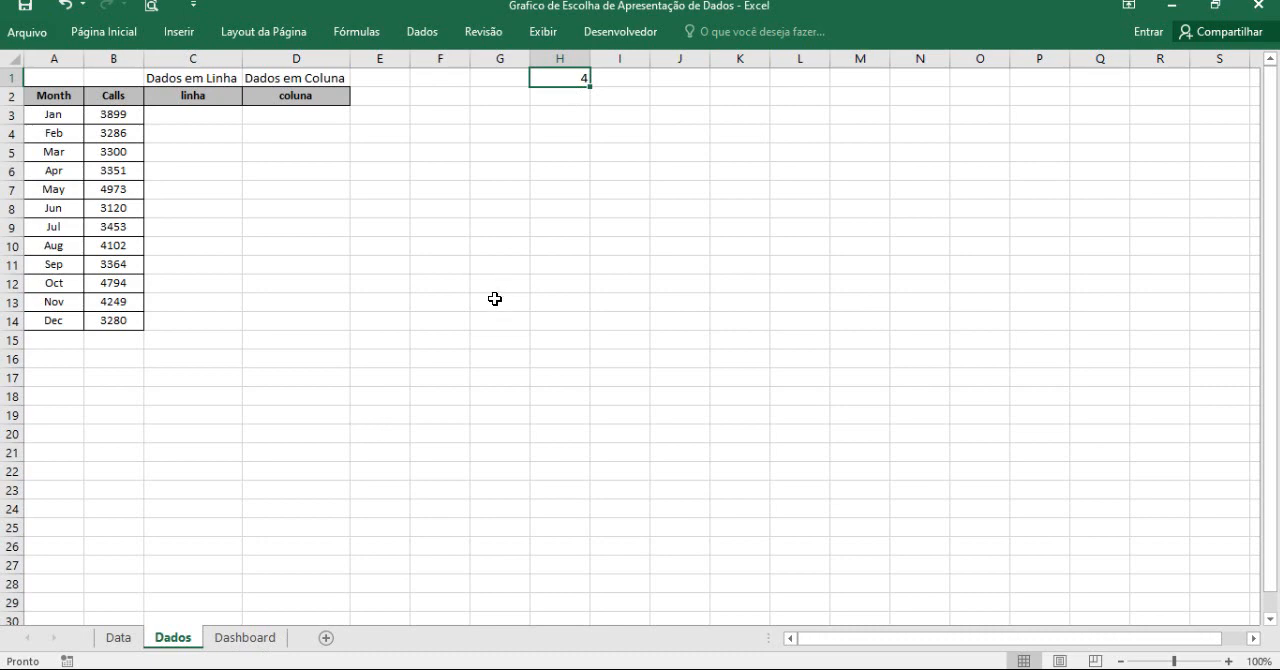
{"action": "key", "text": "Delete"}
{"action": "key", "text": "ctrl+z"}
Enter the formula =SE(H1=3;B3;NÃO.DISP()) in cell C3 of the linha column on the Dados sheet.
{"action": "left_click", "coordinate": [222, 106]}
{"action": "type", "text": "=se"}
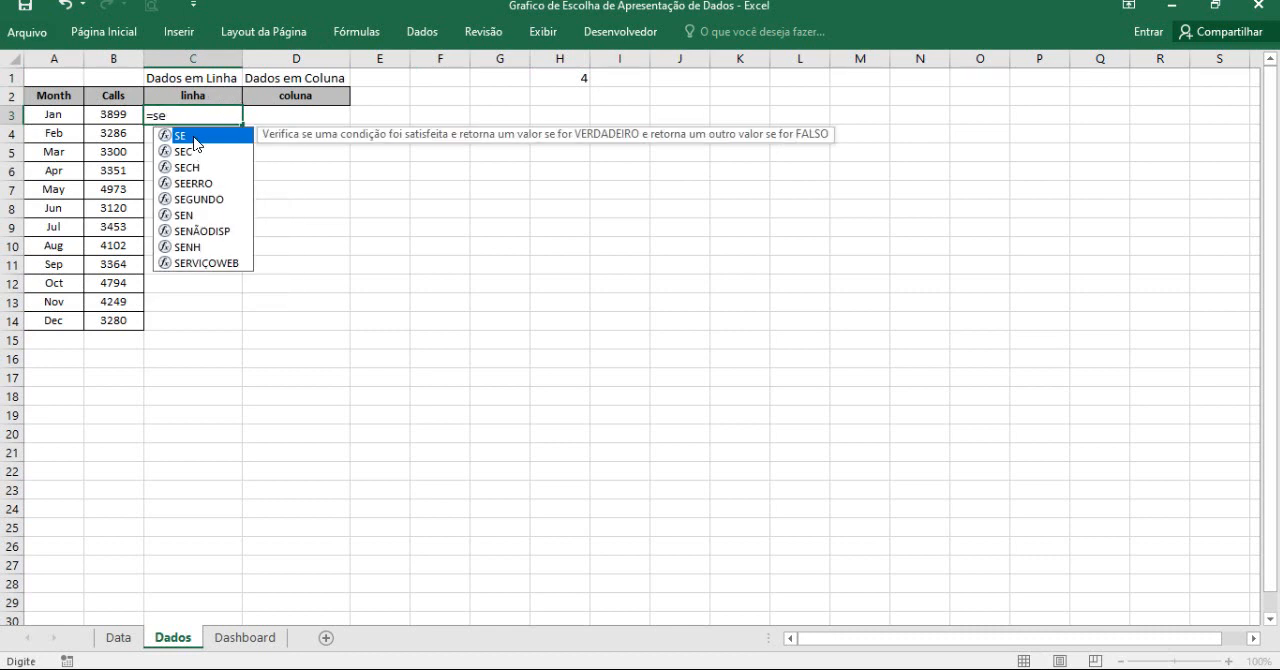
{"action": "double_click", "coordinate": [180, 135]}
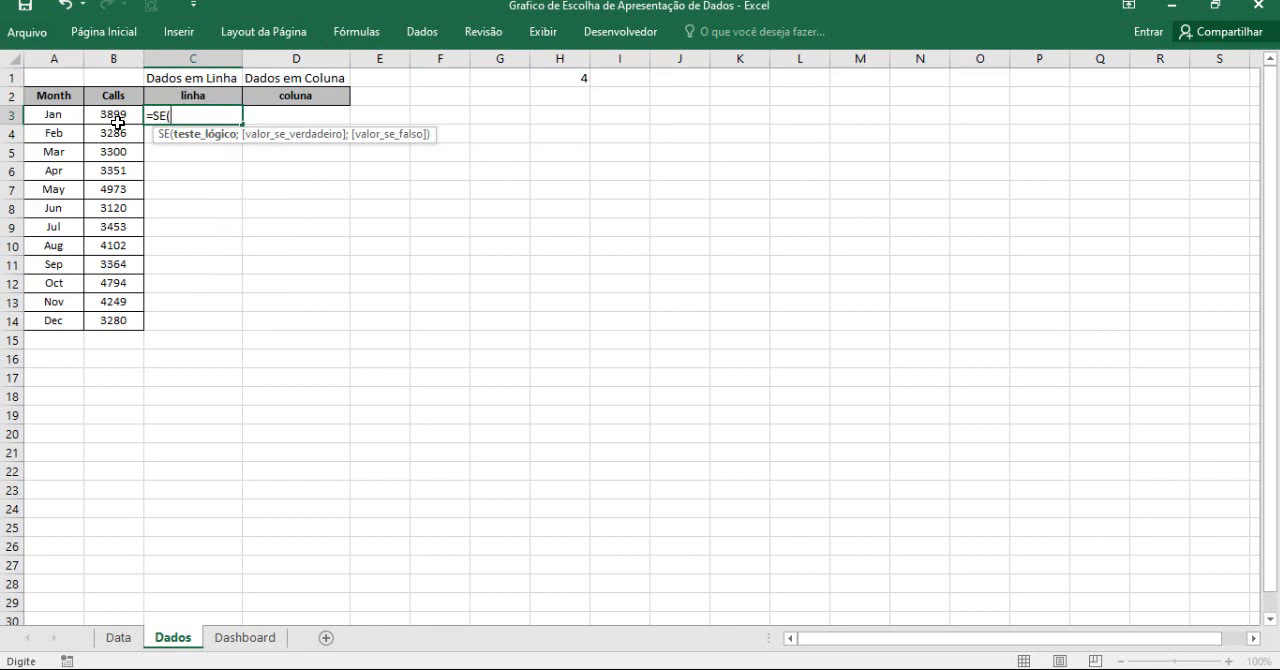
{"action": "left_click", "coordinate": [568, 76]}
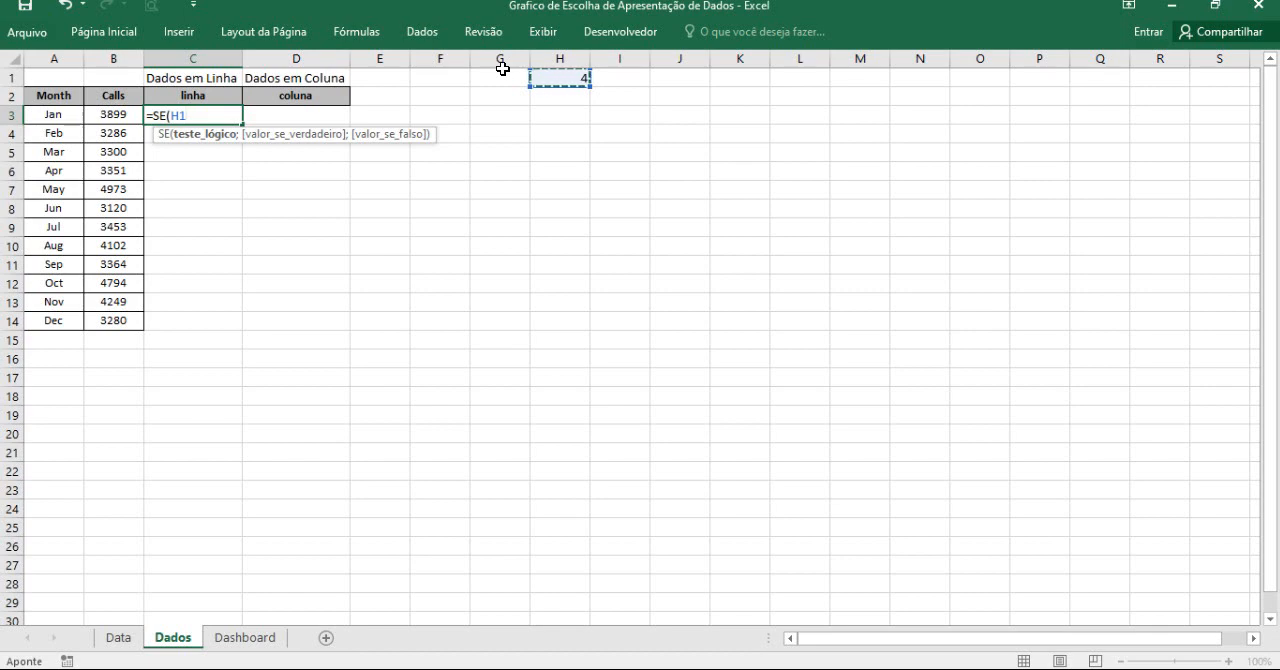
{"action": "type", "text": "=3;"}
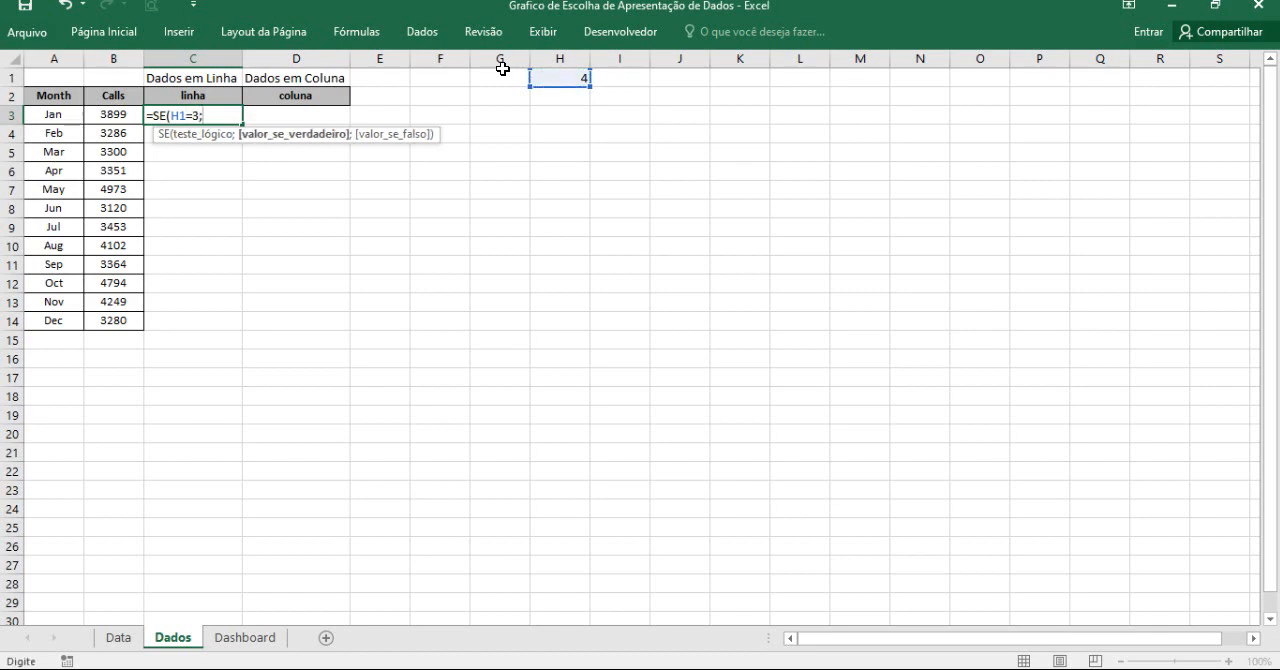
{"action": "left_click", "coordinate": [117, 116]}
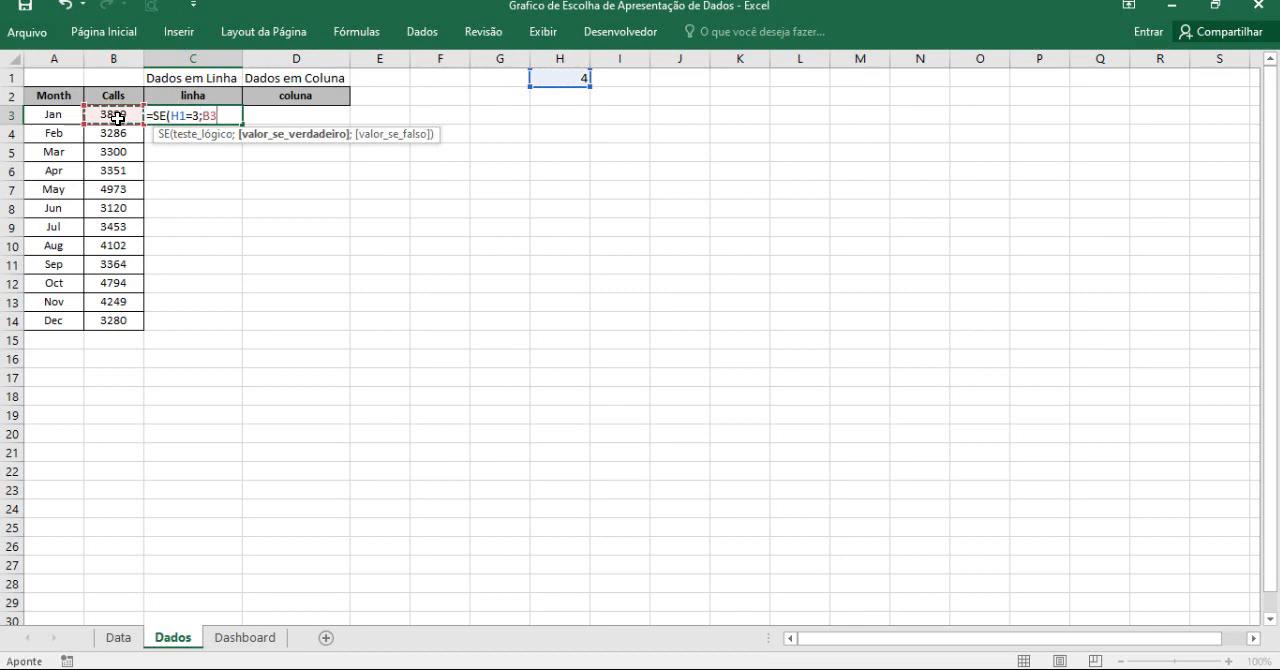
{"action": "type", "text": ";"}
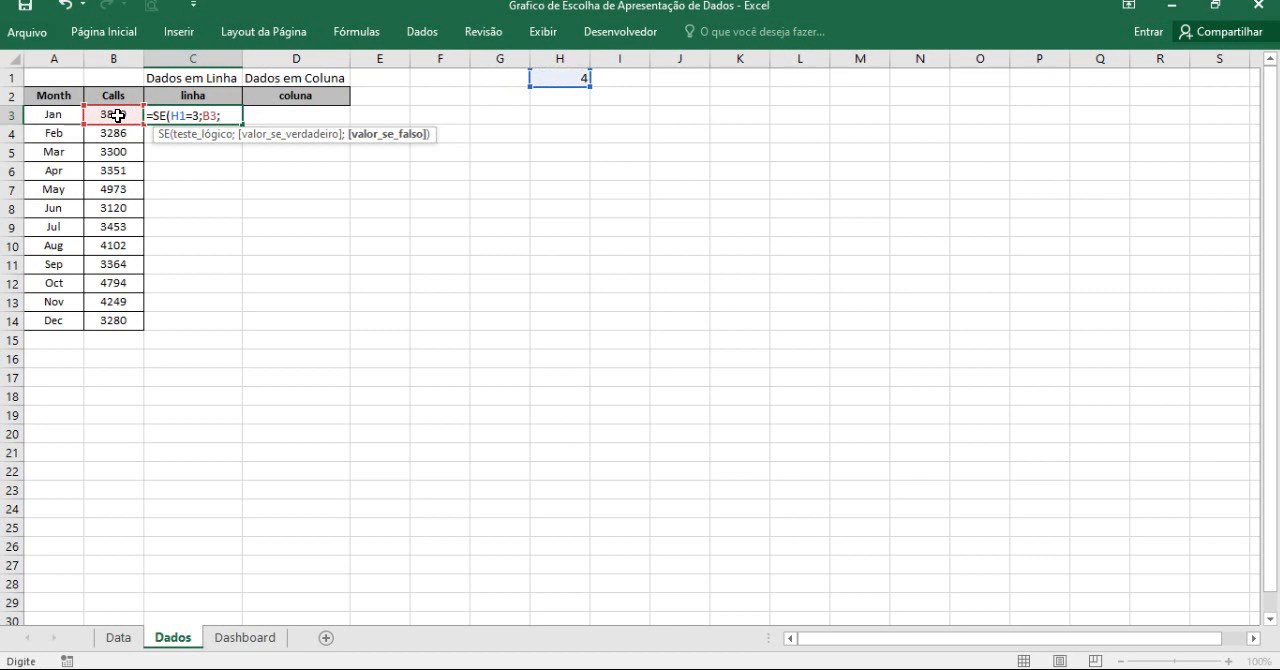
{"action": "type", "text": "n"}
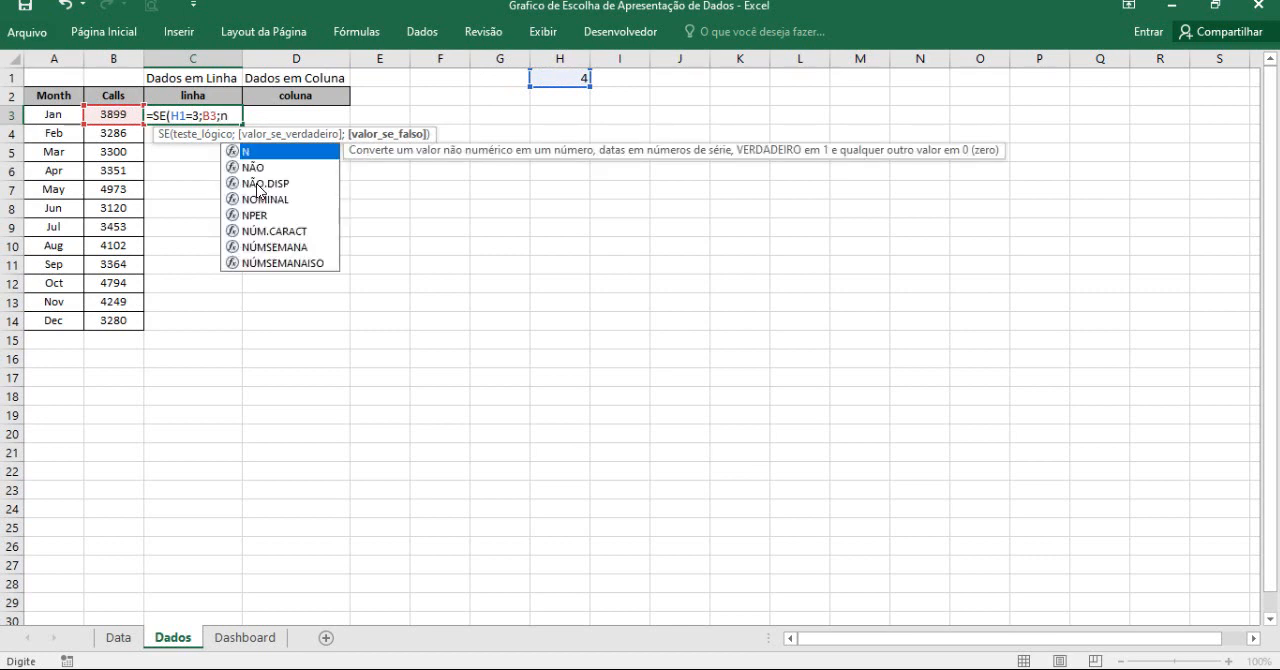
{"action": "double_click", "coordinate": [256, 183]}
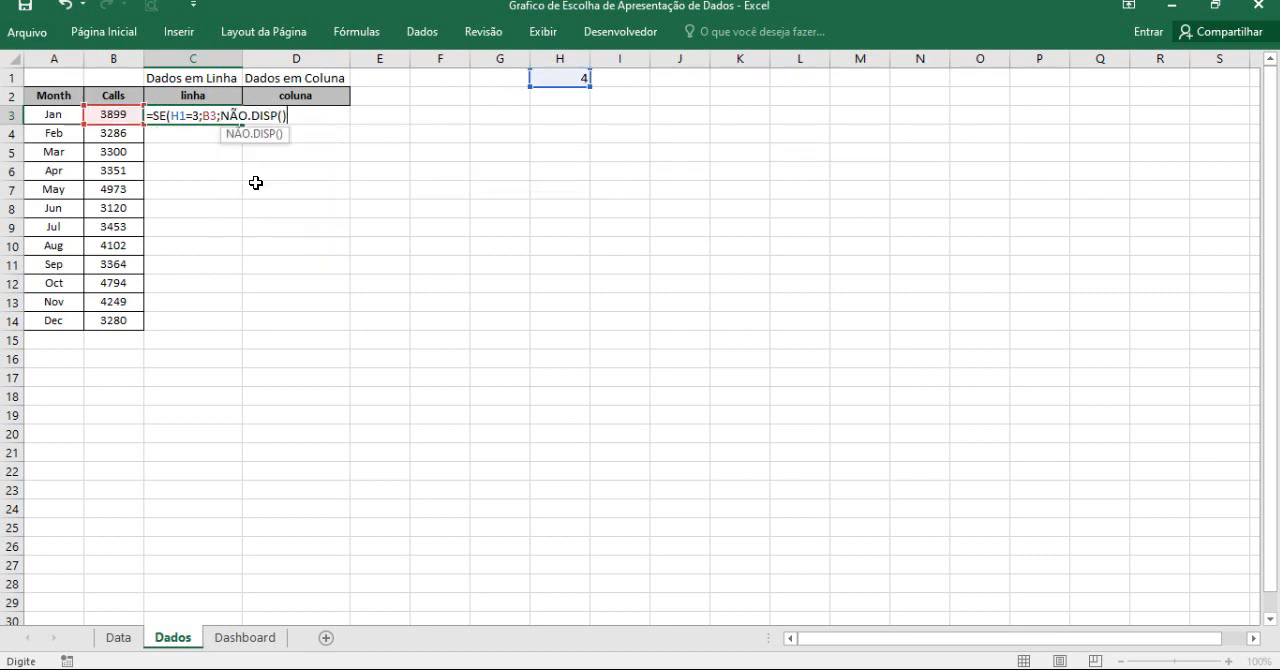
{"action": "type", "text": ")"}
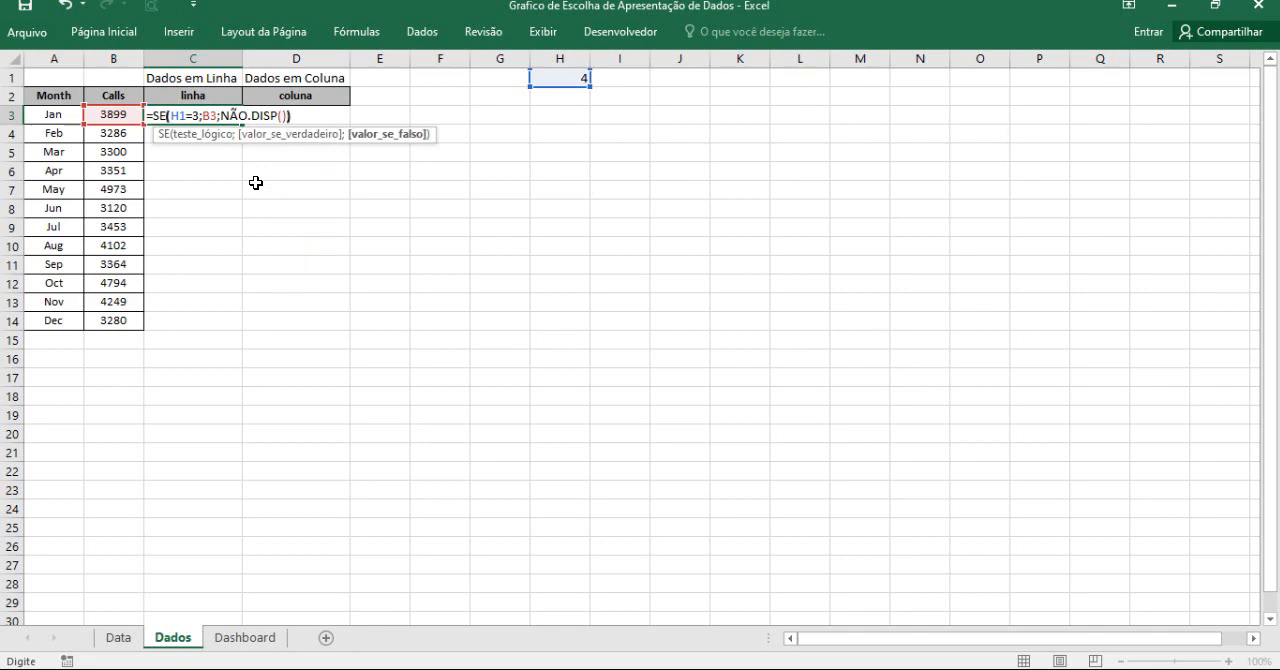
{"action": "type", "text": ")"}
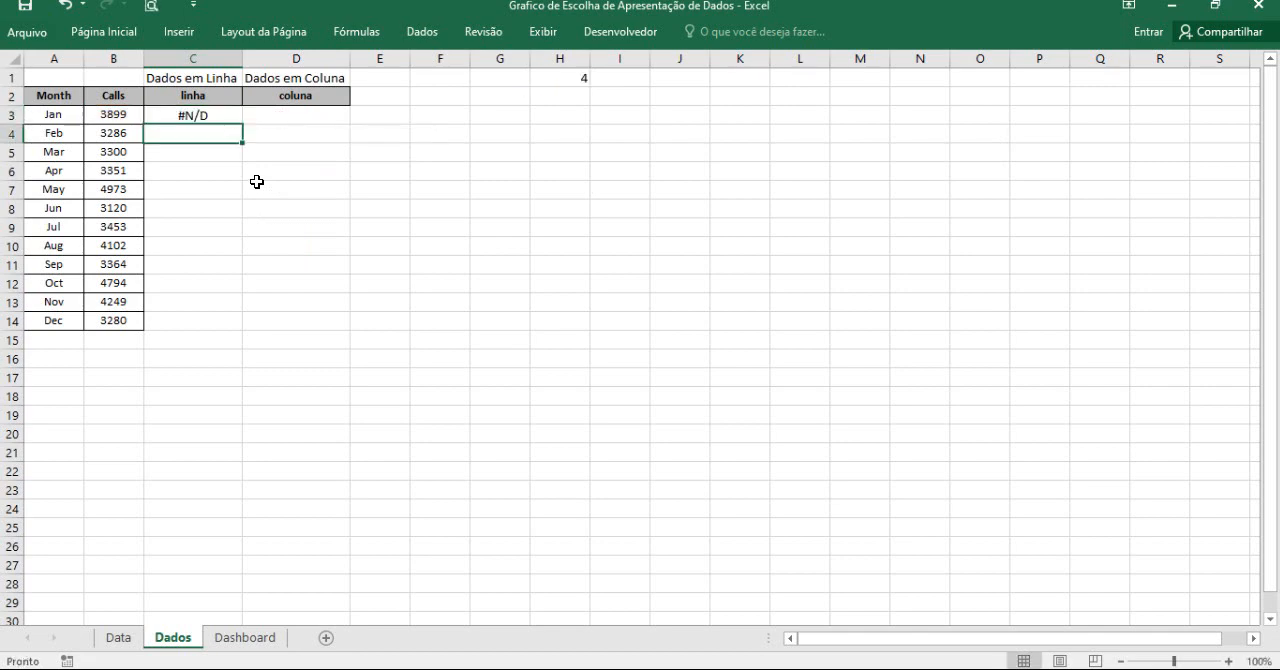
Test the formula in C3 by setting H1 to 3 and then back to 4.
{"action": "left_click", "coordinate": [216, 116]}
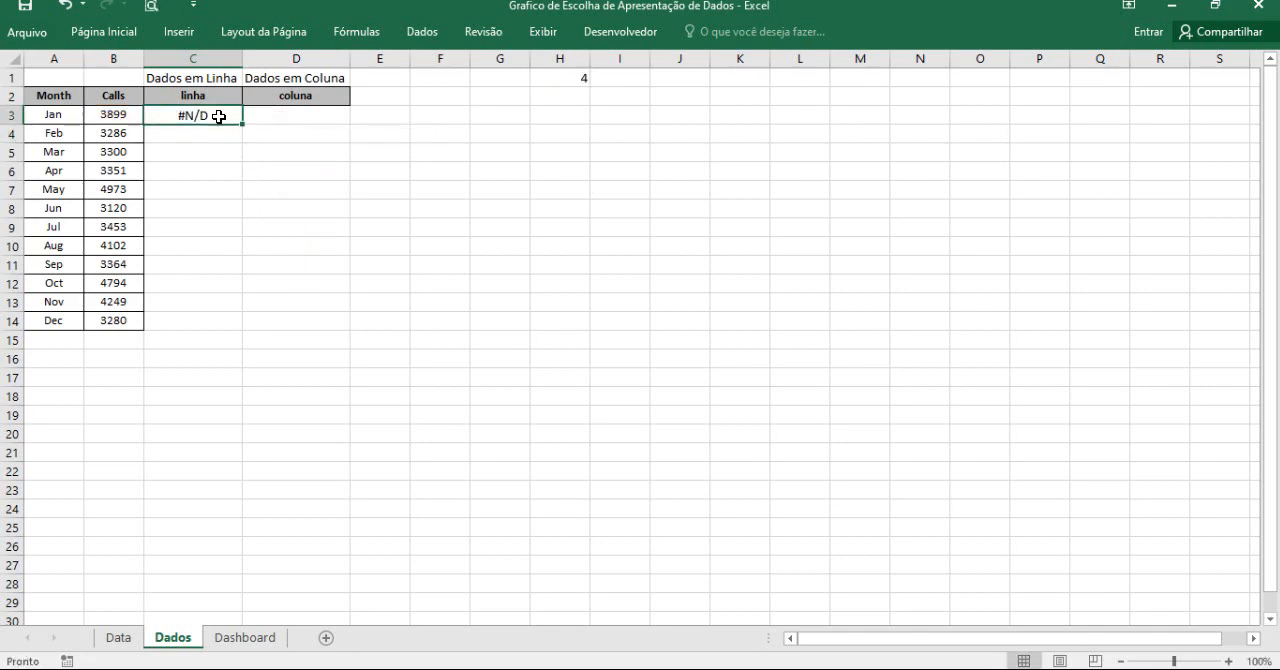
{"action": "left_click", "coordinate": [580, 78]}
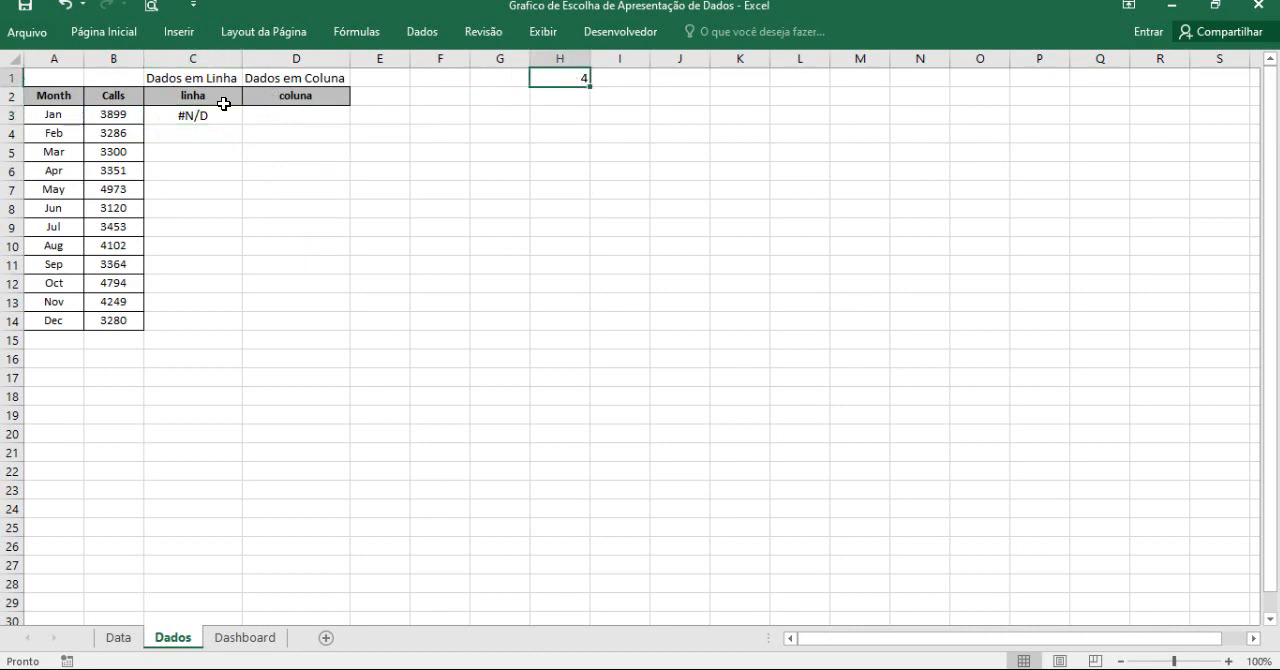
{"action": "left_click", "coordinate": [434, 222]}
{"action": "left_click", "coordinate": [220, 117]}
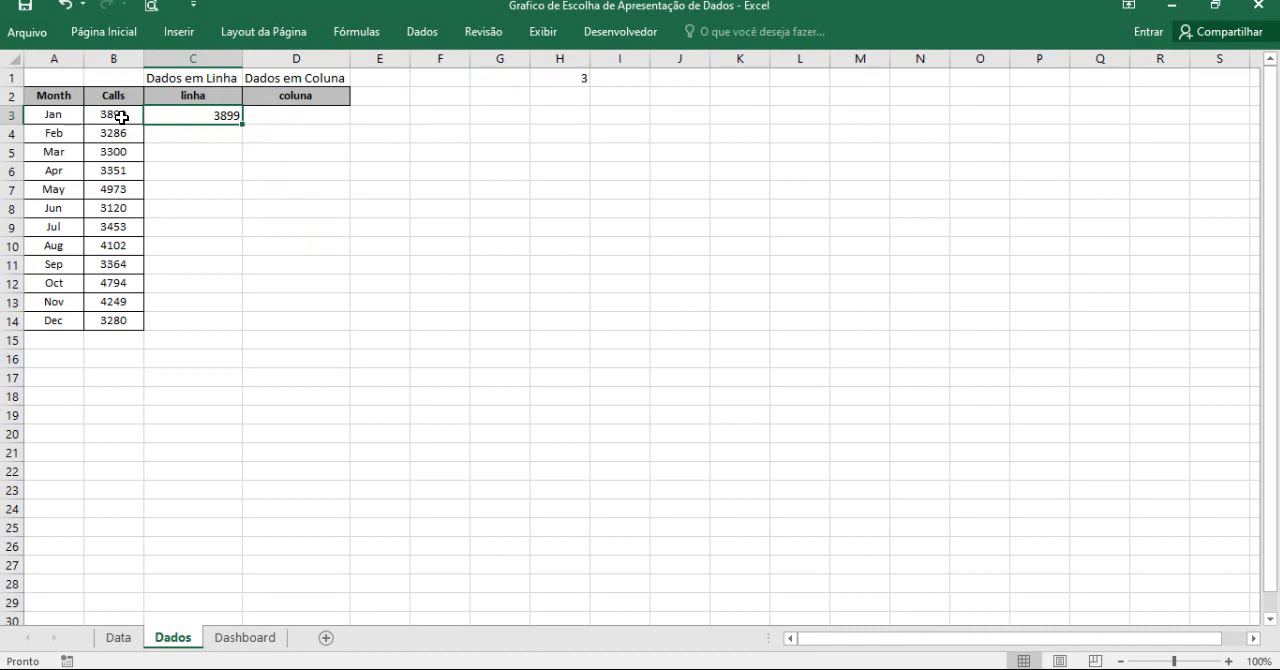
{"action": "left_click", "coordinate": [580, 73]}
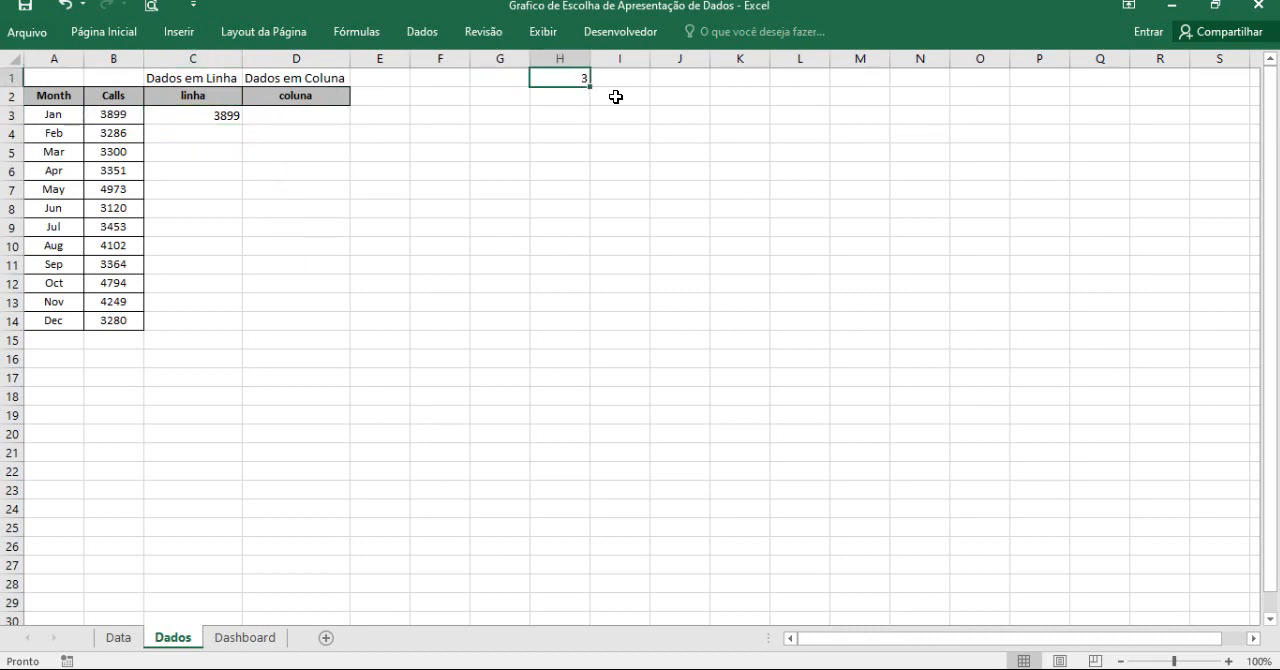
{"action": "type", "text": "4"}
{"action": "left_click", "coordinate": [612, 133]}
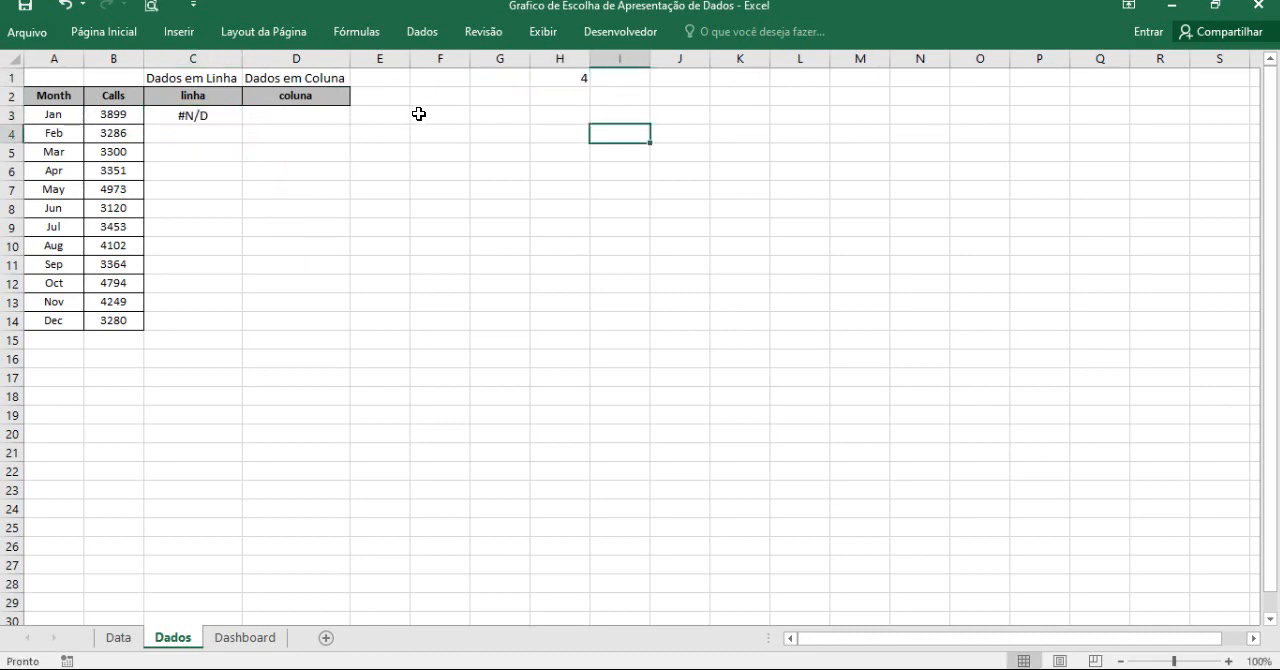
Show the formula bar in the workbook window.
{"action": "left_click", "coordinate": [543, 31]}
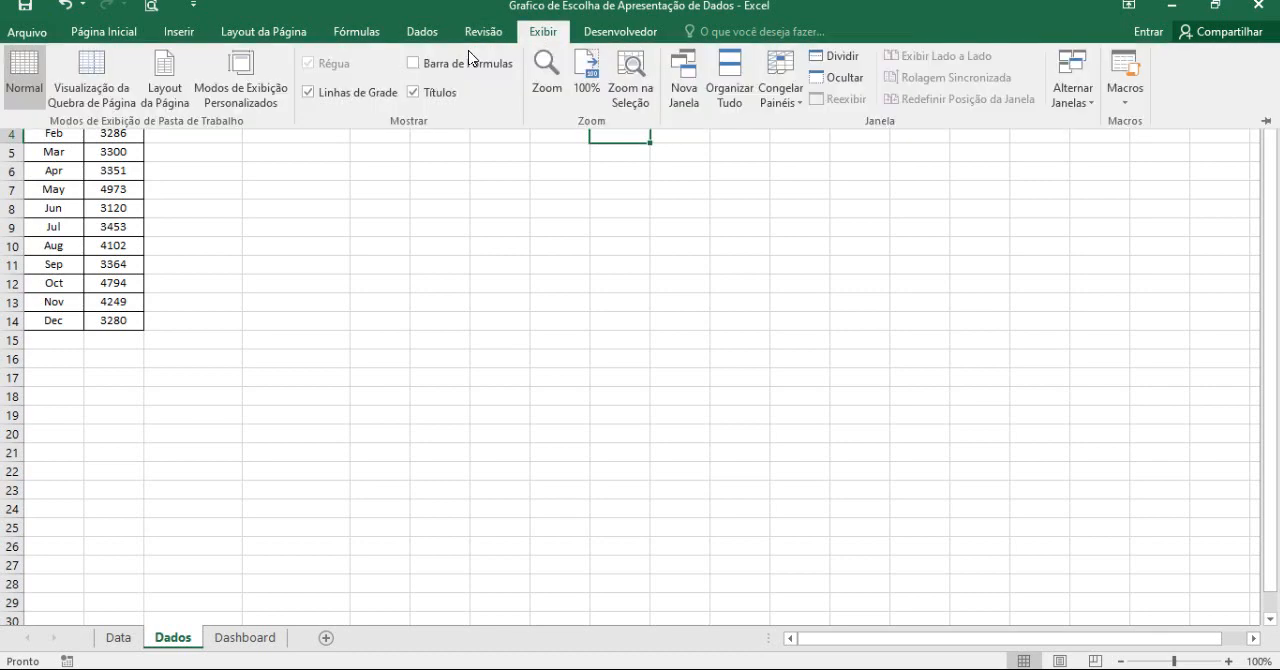
{"action": "left_click", "coordinate": [469, 60]}
{"action": "left_click", "coordinate": [192, 140]}
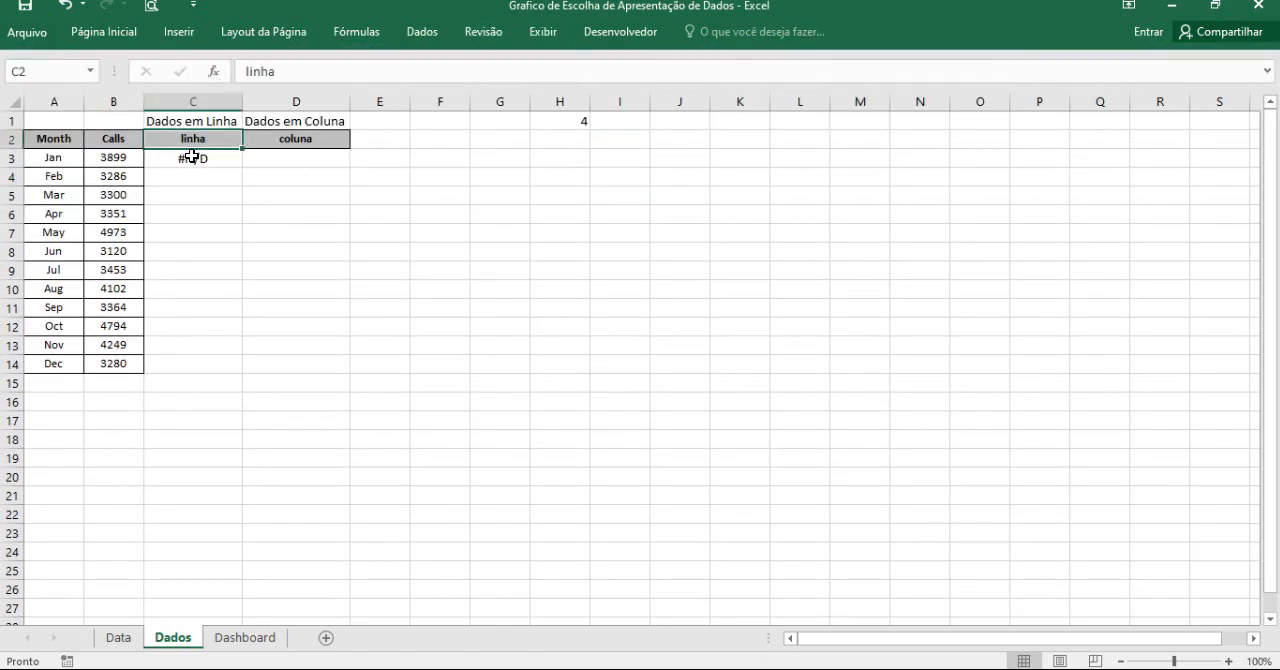
Make the references in C3's formula $H$1 and B$3, giving =SE($H$1=3;B$3;NÃO.DISP()).
{"action": "left_click", "coordinate": [192, 157]}
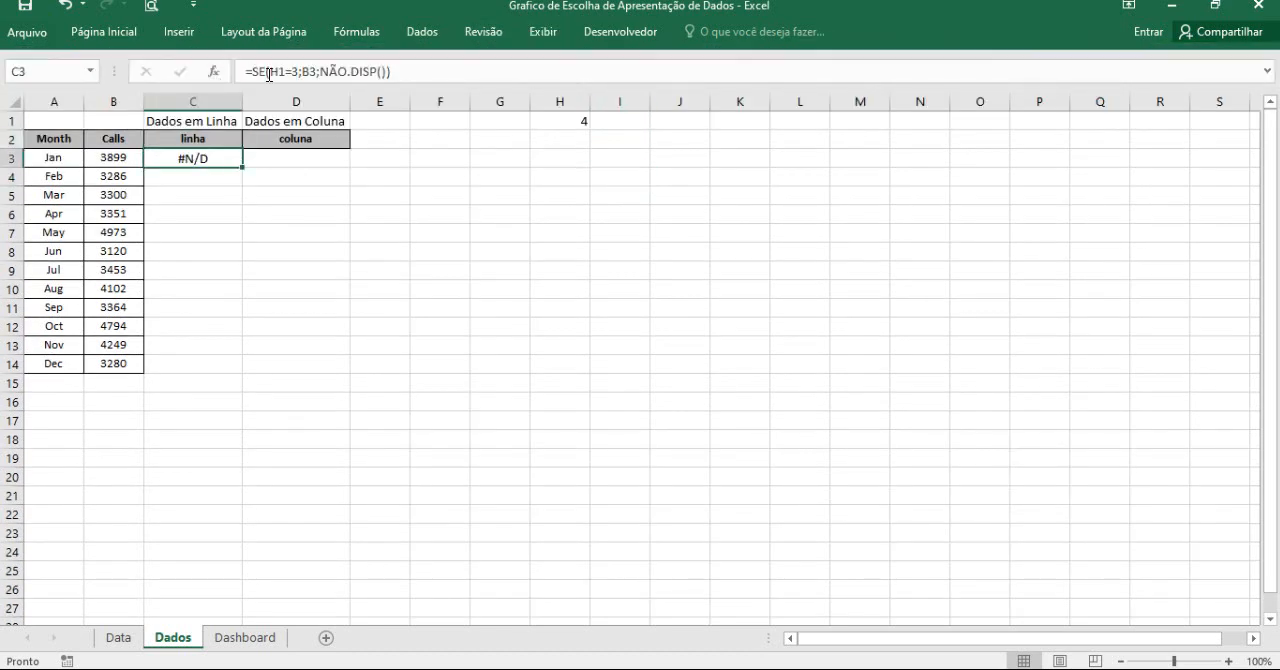
{"action": "left_click_drag", "start_coordinate": [269, 74], "coordinate": [281, 75]}
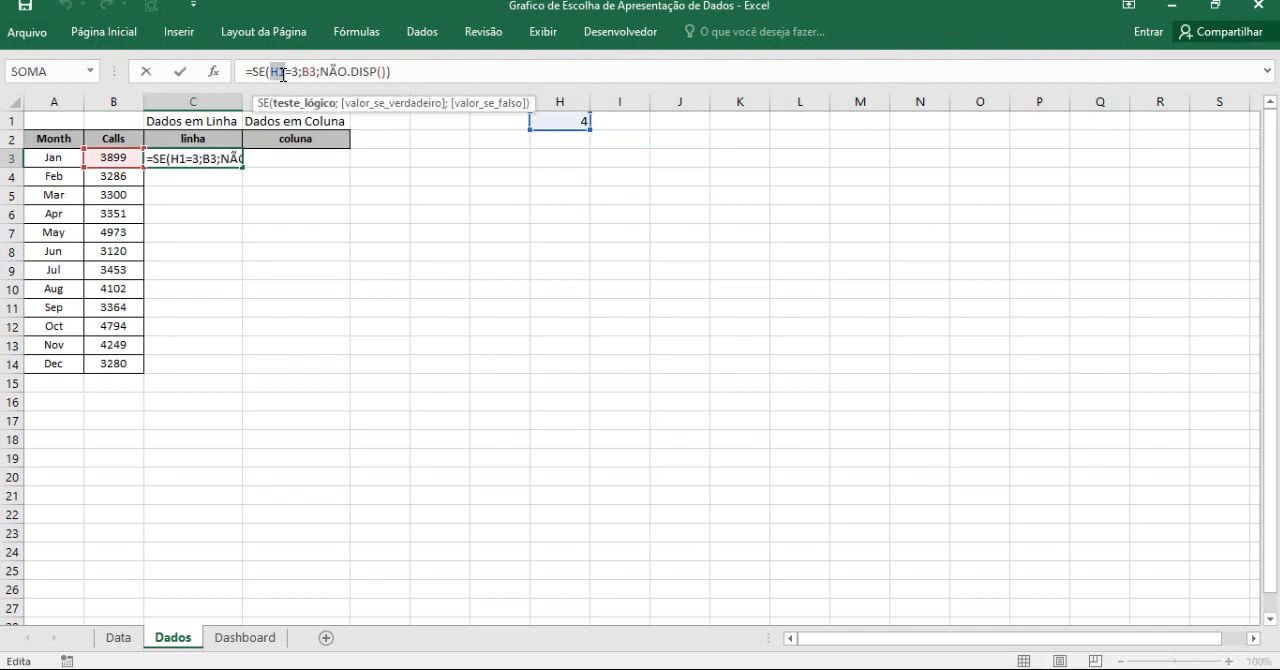
{"action": "key", "text": "F4"}
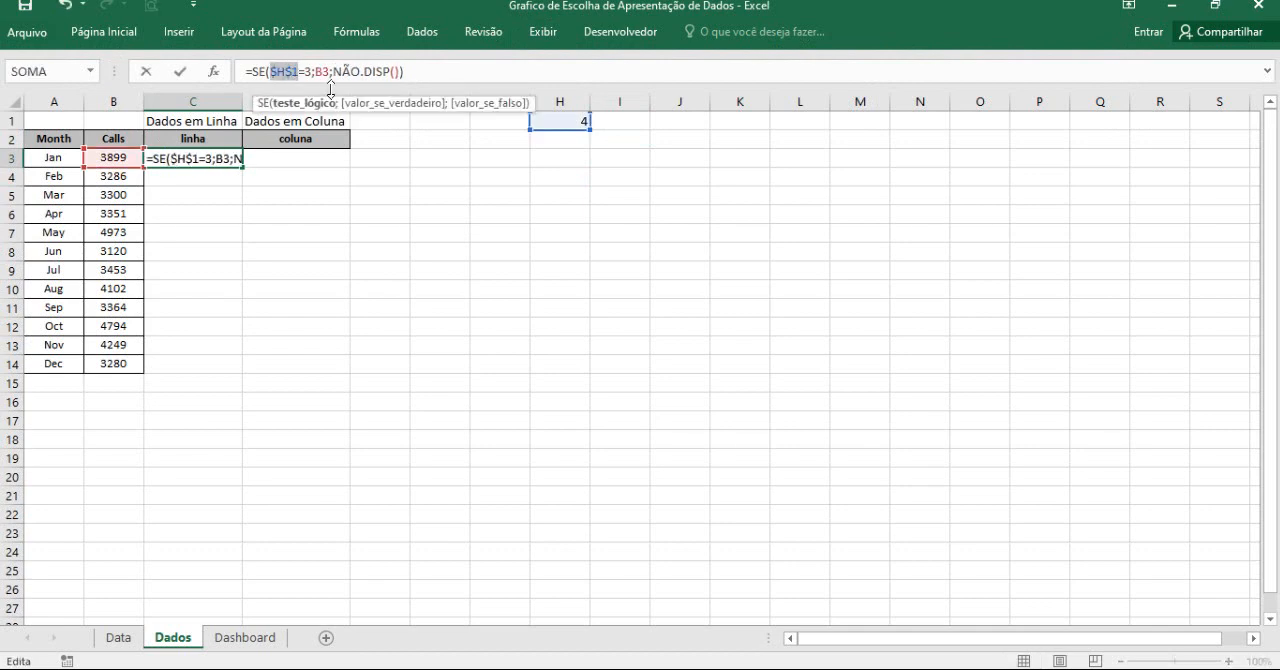
{"action": "left_click", "coordinate": [320, 72]}
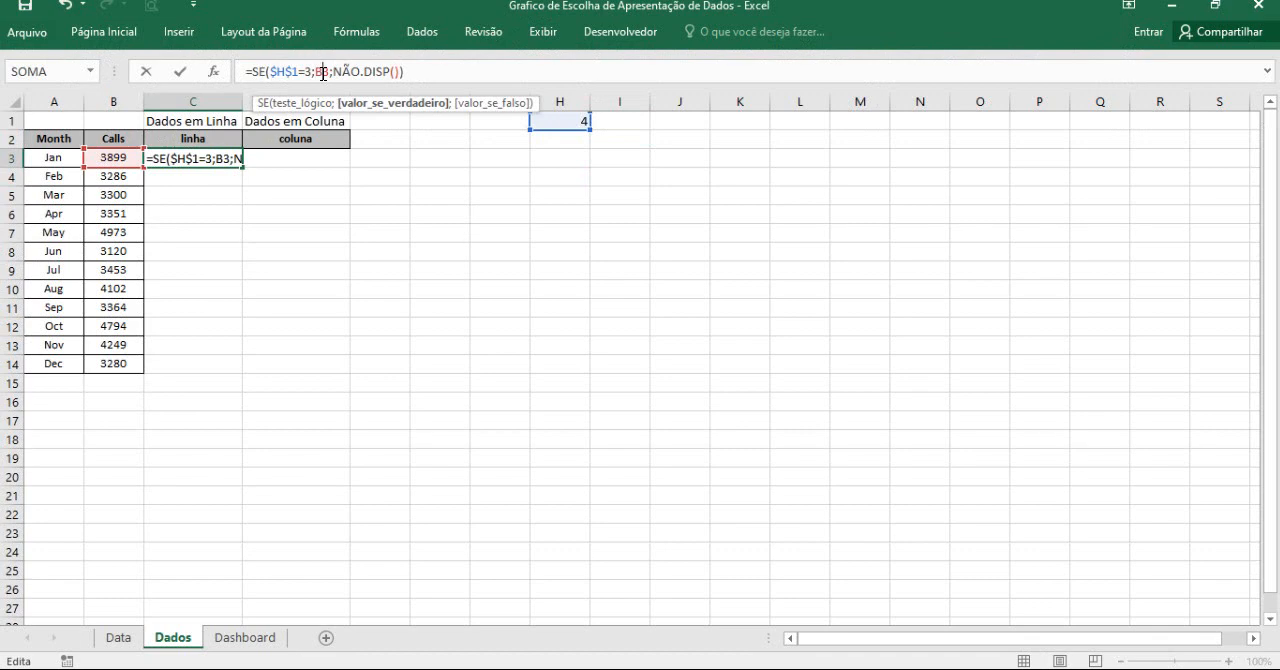
{"action": "type", "text": "$"}
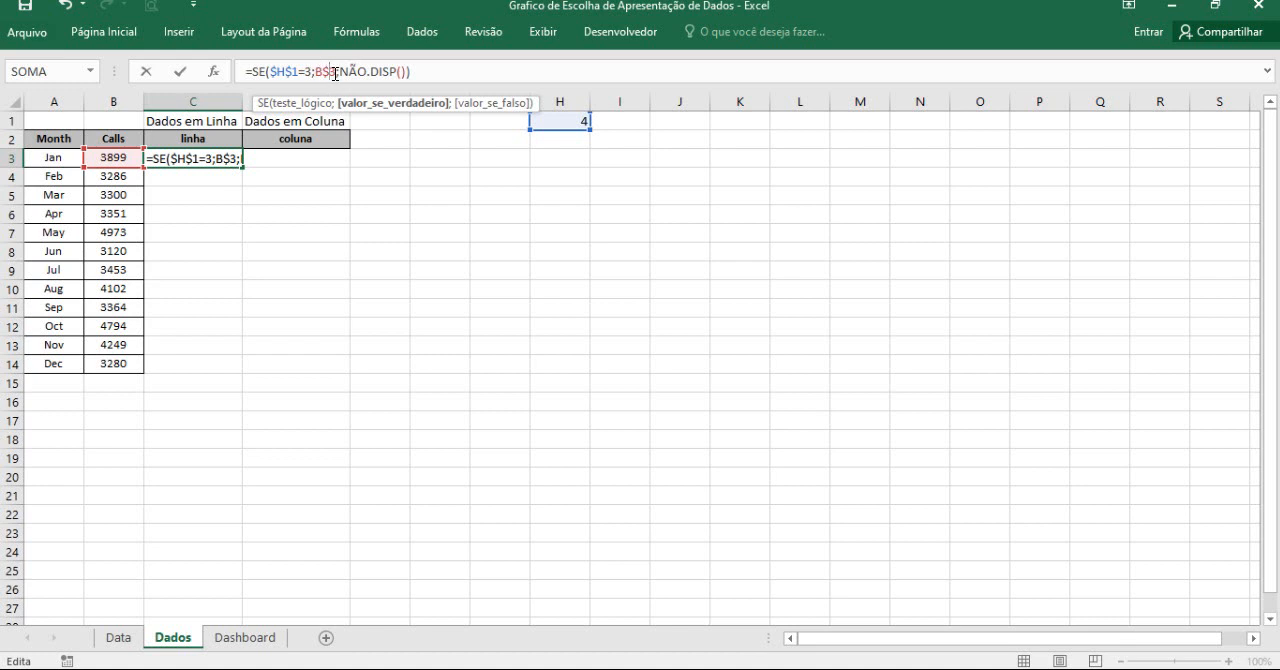
{"action": "key", "text": "Return"}
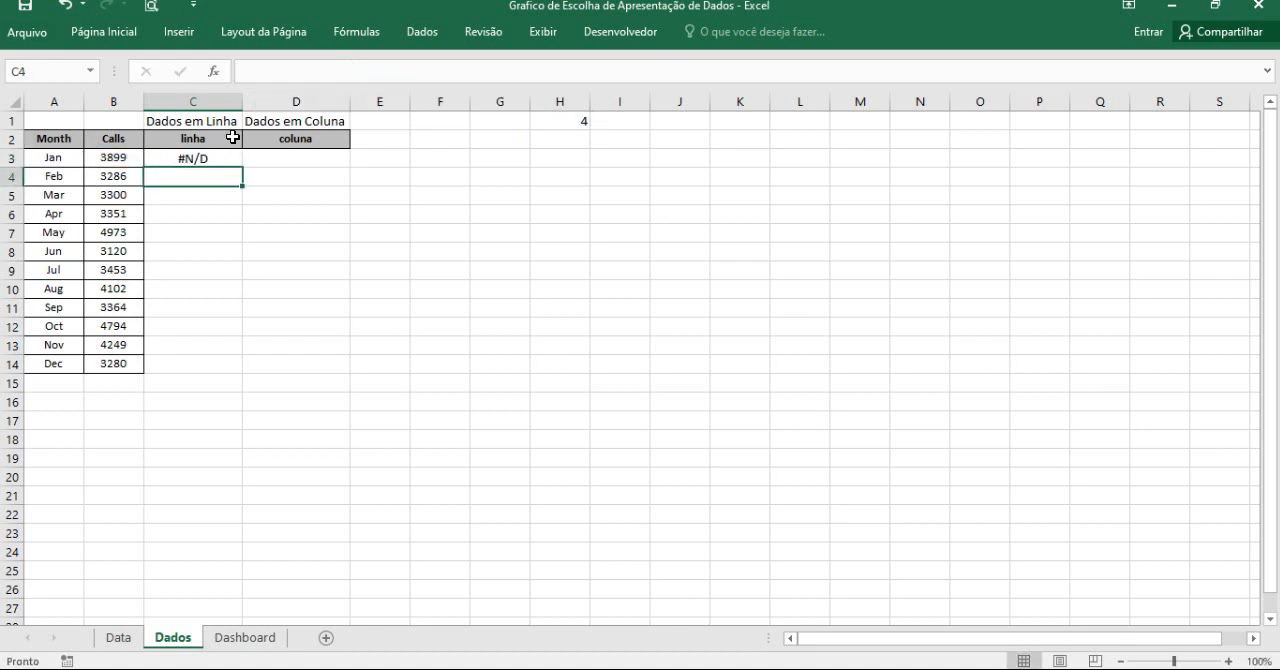
Copy C3's formula into D3 and try changing its test value to 4.
{"action": "left_click", "coordinate": [223, 157]}
{"action": "left_click_drag", "start_coordinate": [243, 167], "coordinate": [300, 160]}
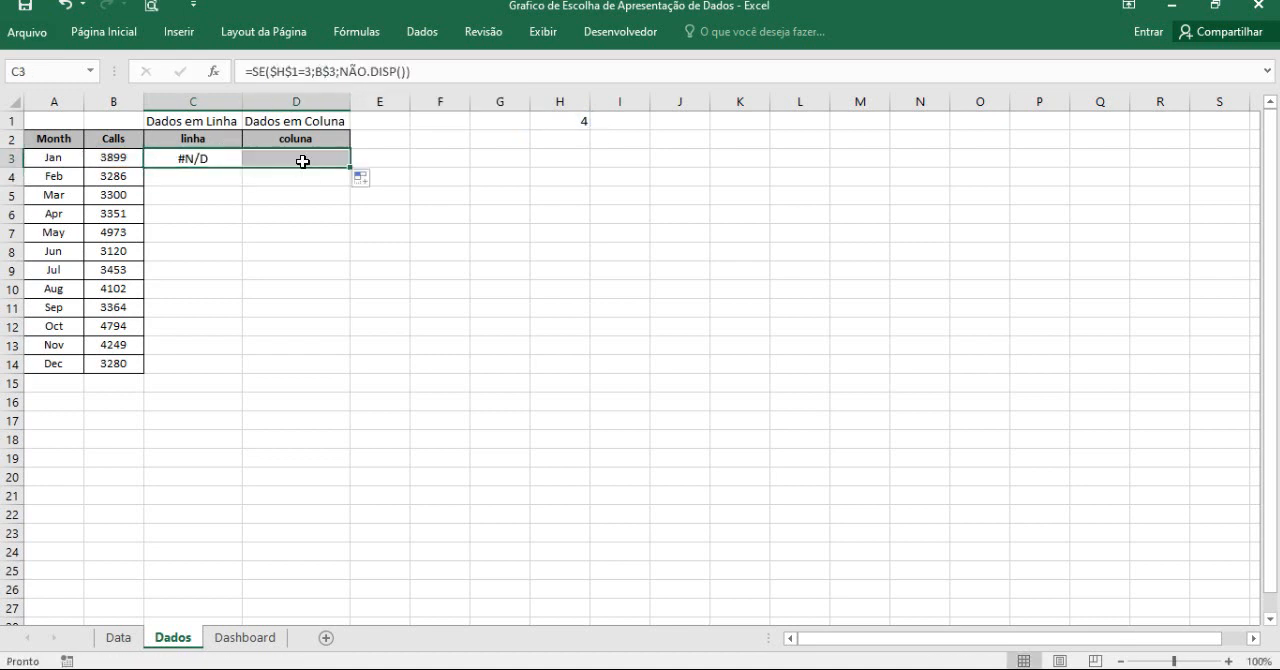
{"action": "left_click", "coordinate": [298, 157]}
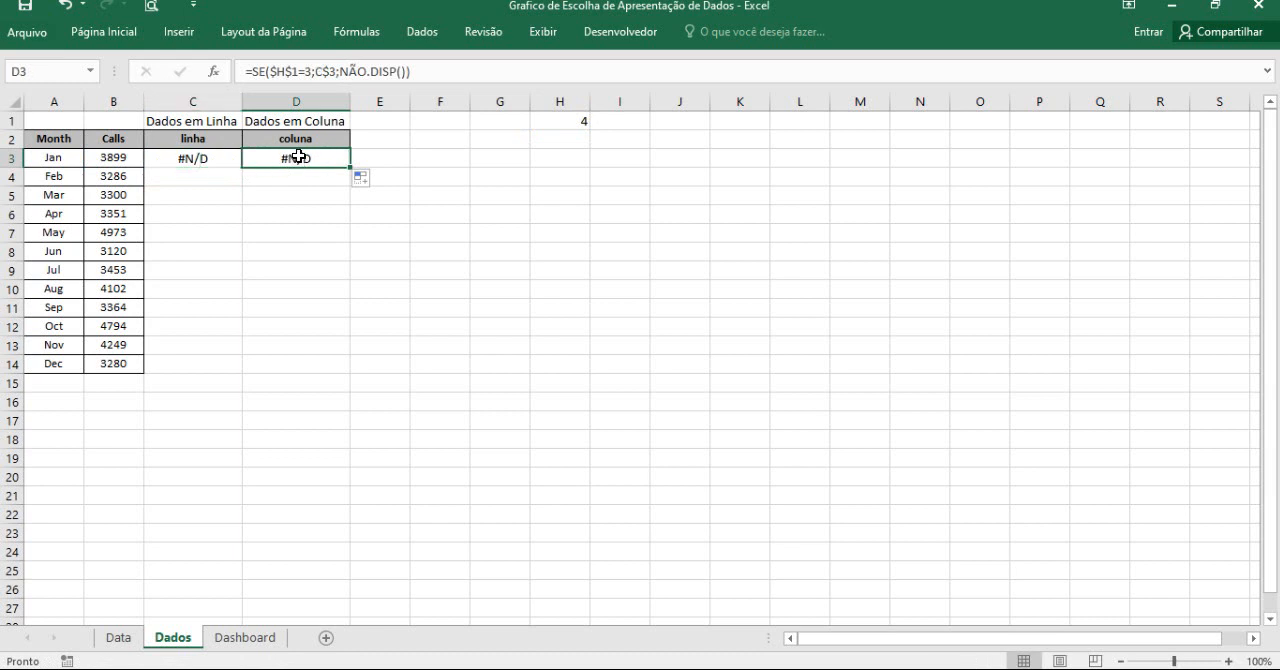
{"action": "left_click", "coordinate": [310, 69]}
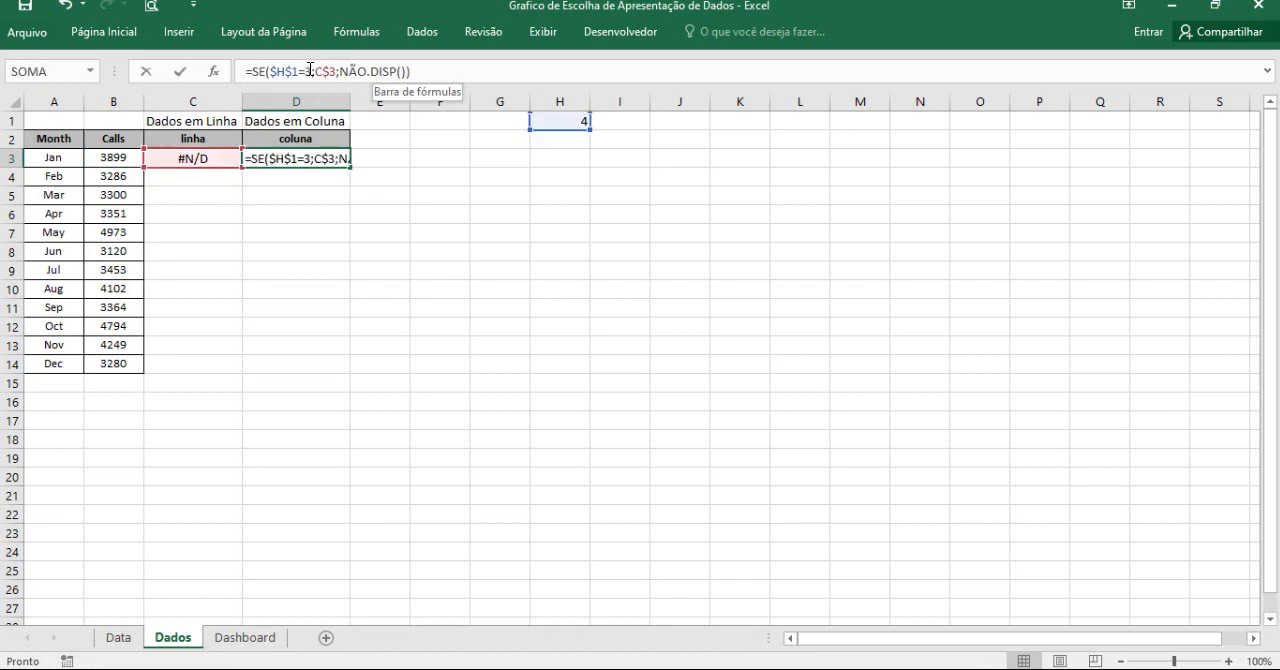
{"action": "double_click", "coordinate": [310, 70]}
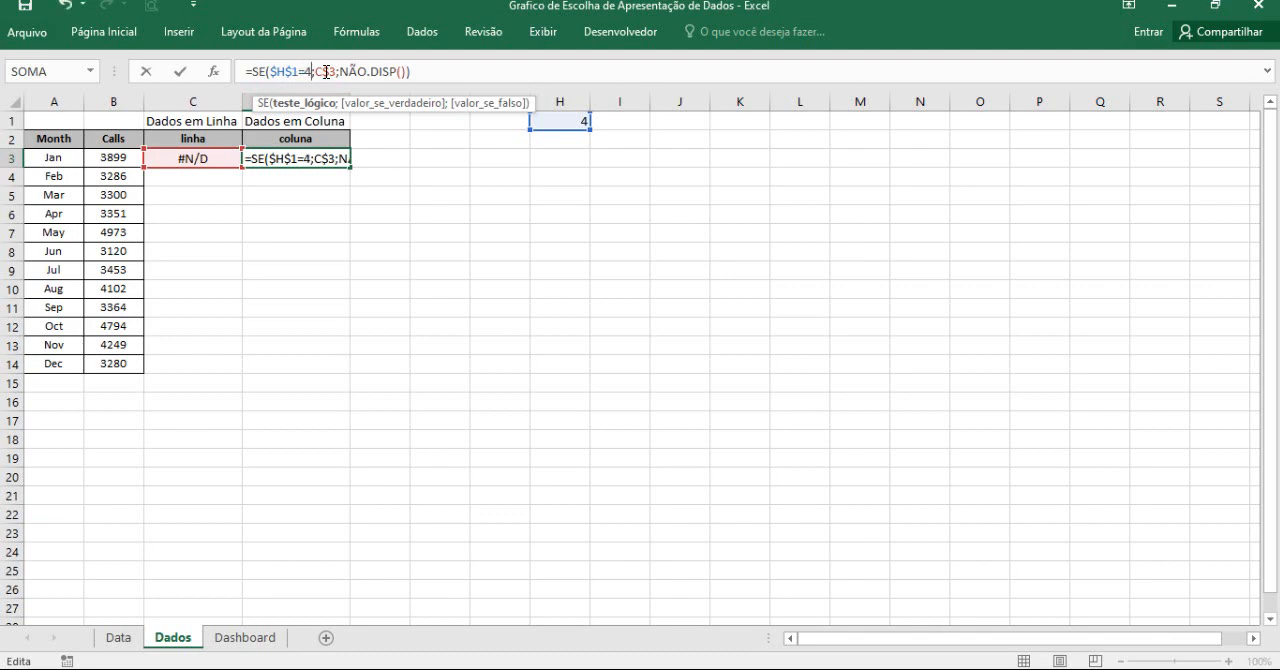
{"action": "key", "text": "Escape"}
Change the B$3 reference in C3 to $B3, giving =SE($H$1=3;$B3;NÃO.DISP()).
{"action": "left_click", "coordinate": [203, 158]}
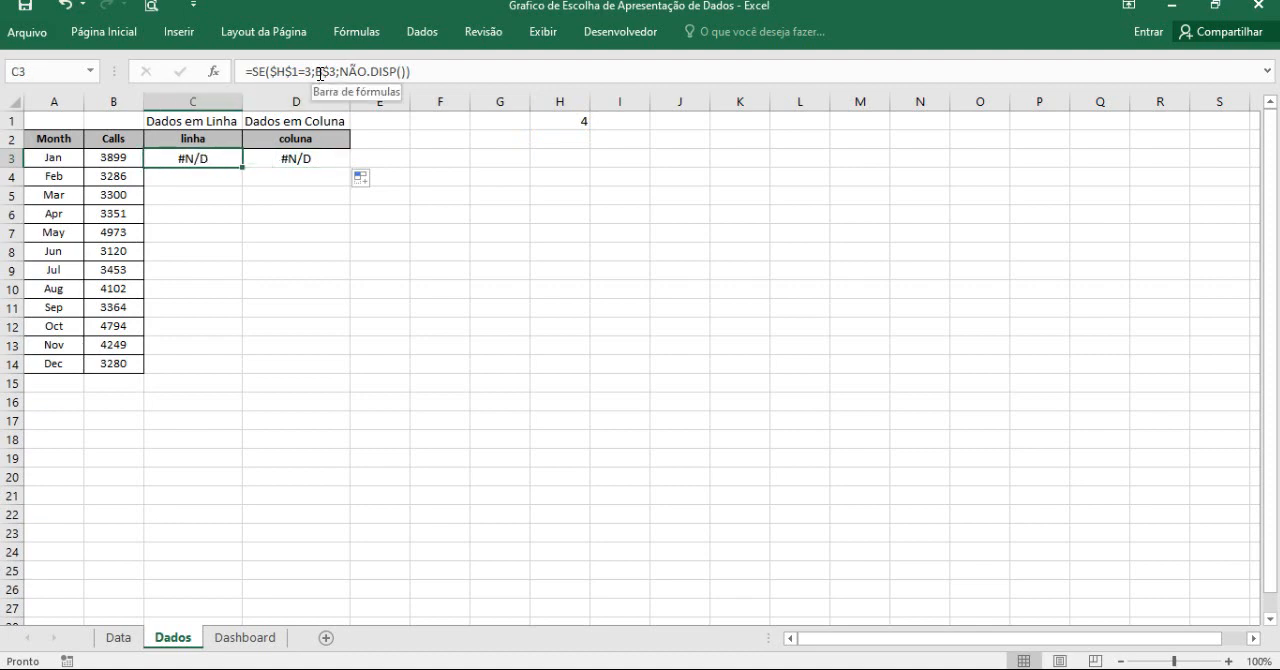
{"action": "left_click", "coordinate": [320, 72]}
{"action": "key", "text": "Delete"}
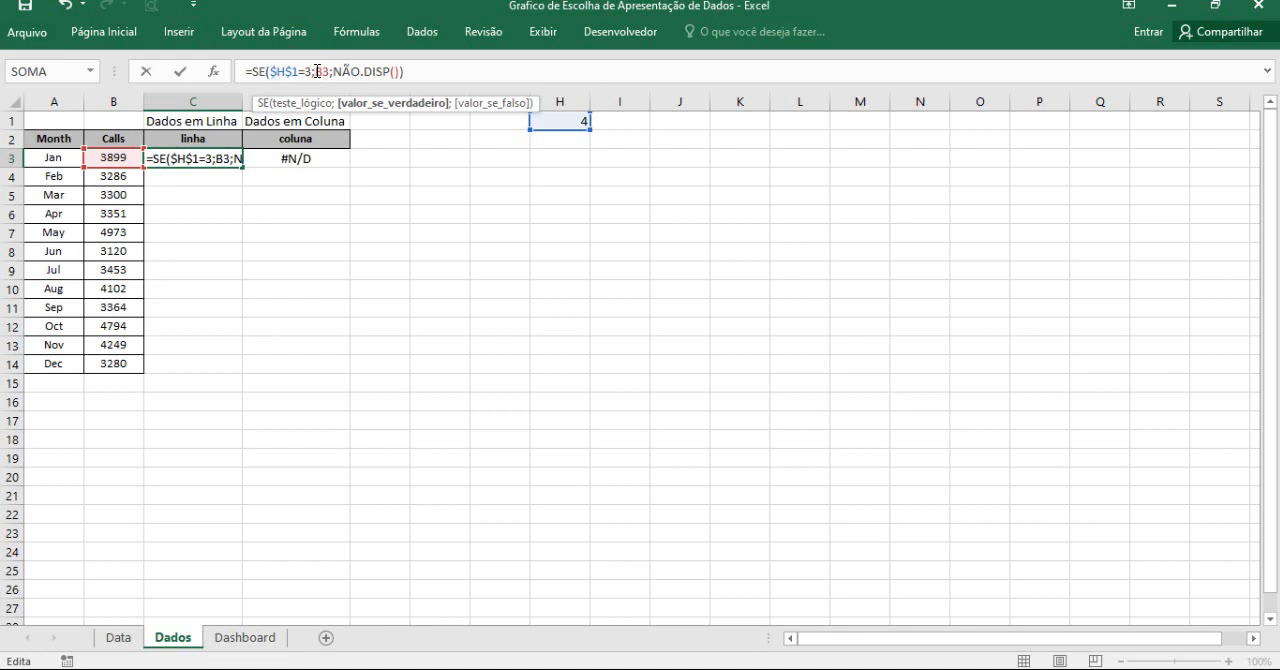
{"action": "left_click", "coordinate": [316, 71]}
{"action": "type", "text": "$"}
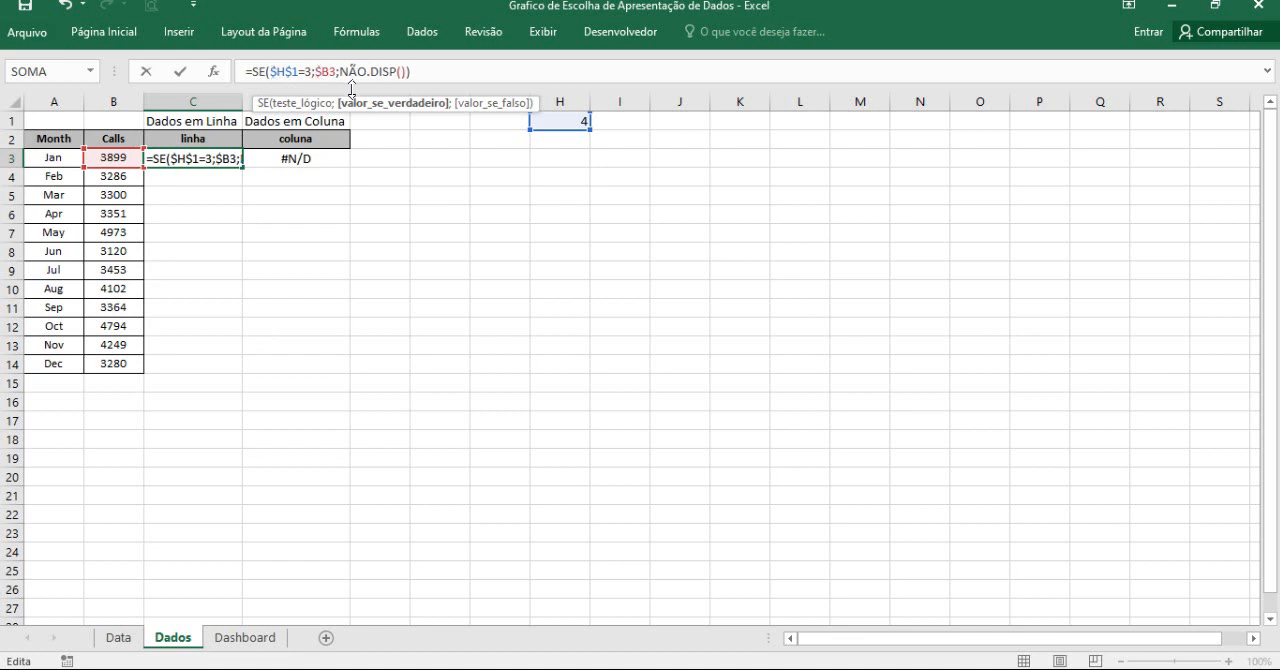
{"action": "key", "text": "Return"}
Copy C3's formula into D3 and change D3's test to $H$1=4.
{"action": "left_click", "coordinate": [214, 160]}
{"action": "left_click_drag", "start_coordinate": [242, 166], "coordinate": [319, 161]}
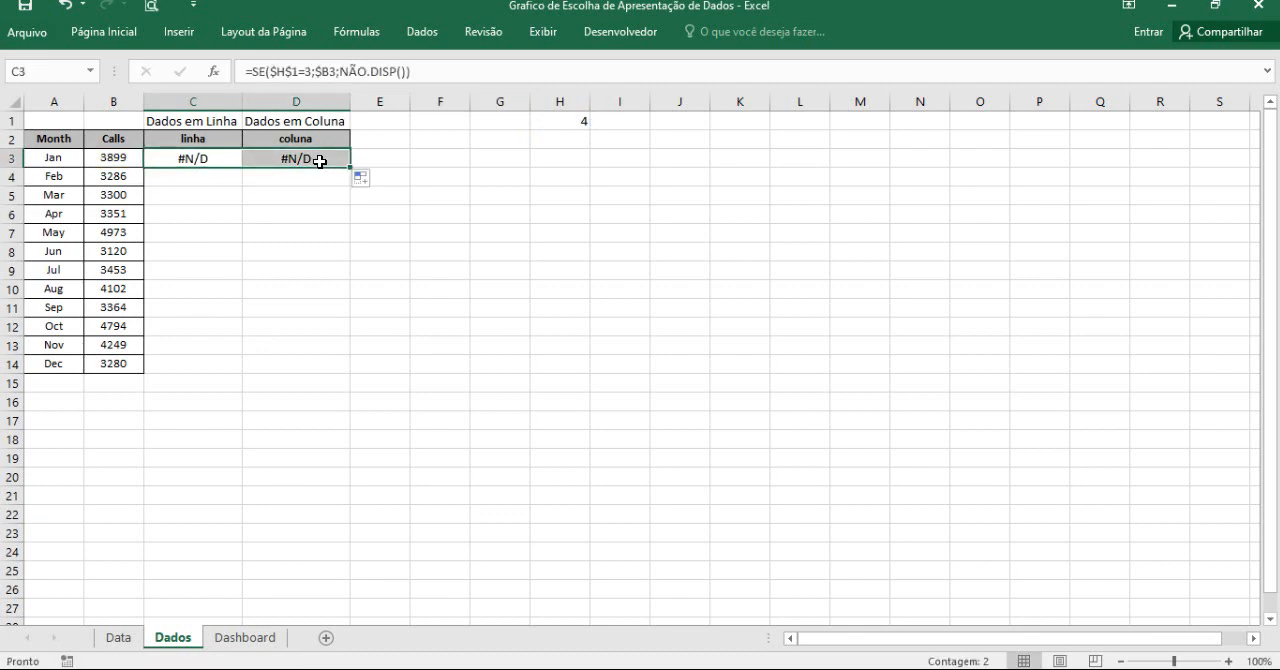
{"action": "left_click", "coordinate": [319, 161]}
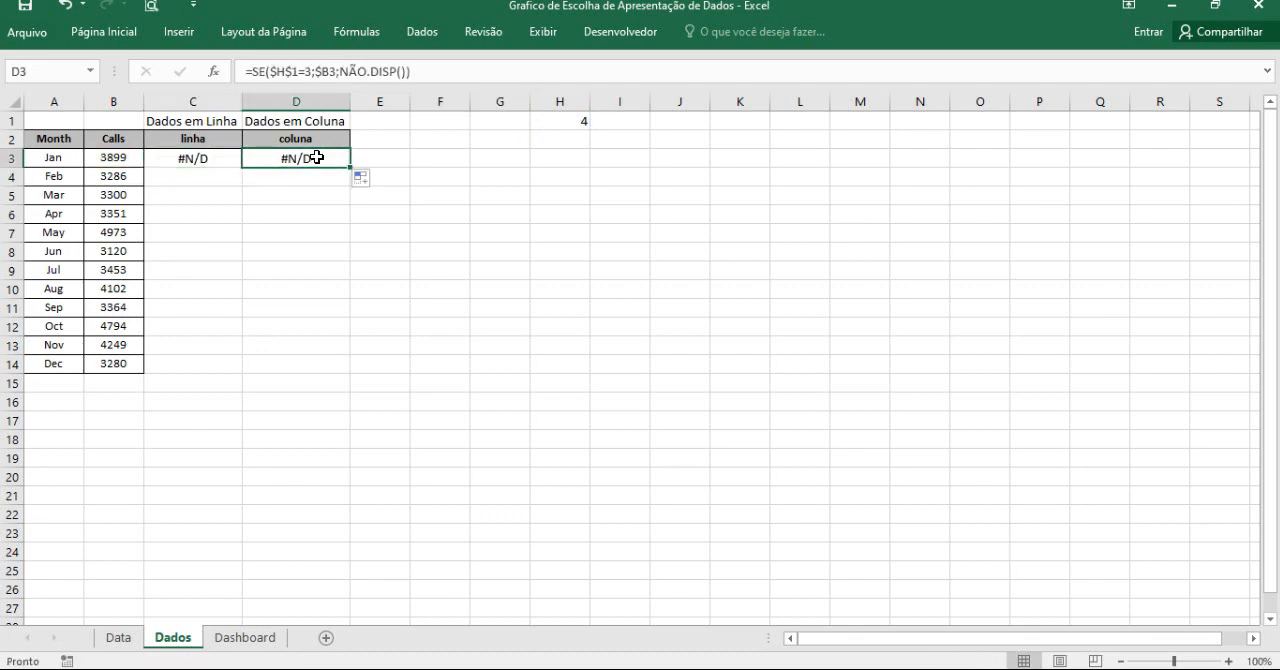
{"action": "left_click", "coordinate": [308, 72]}
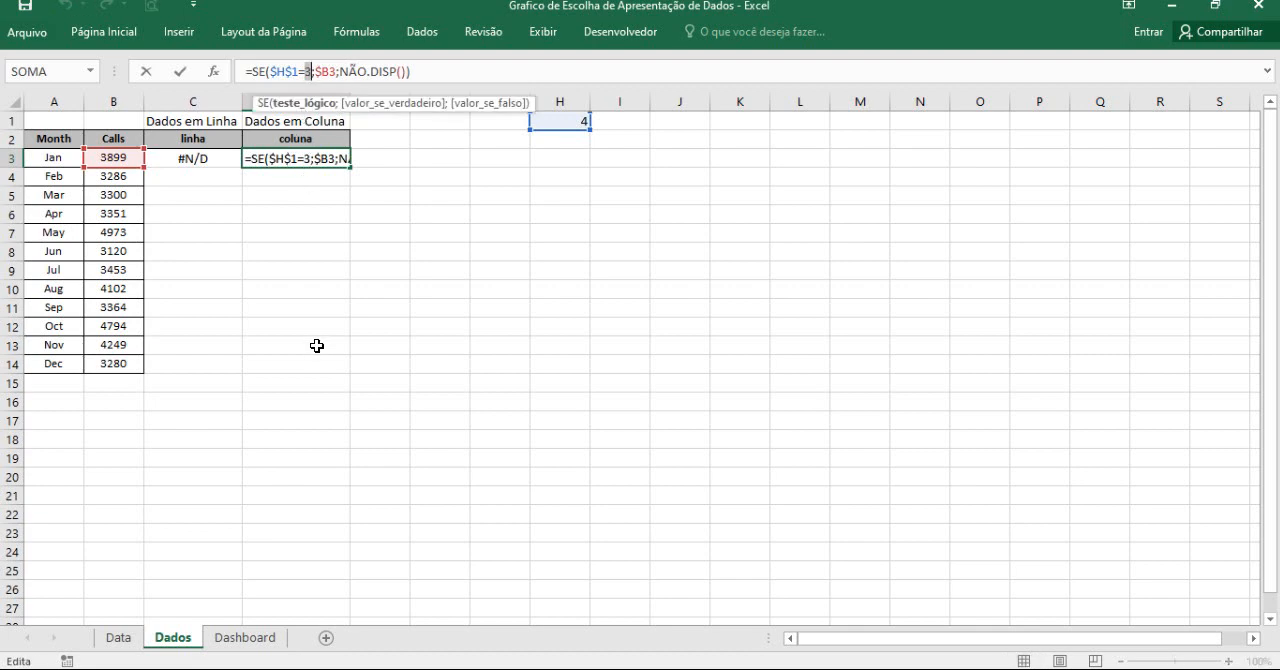
{"action": "type", "text": "4"}
{"action": "key", "text": "Return"}
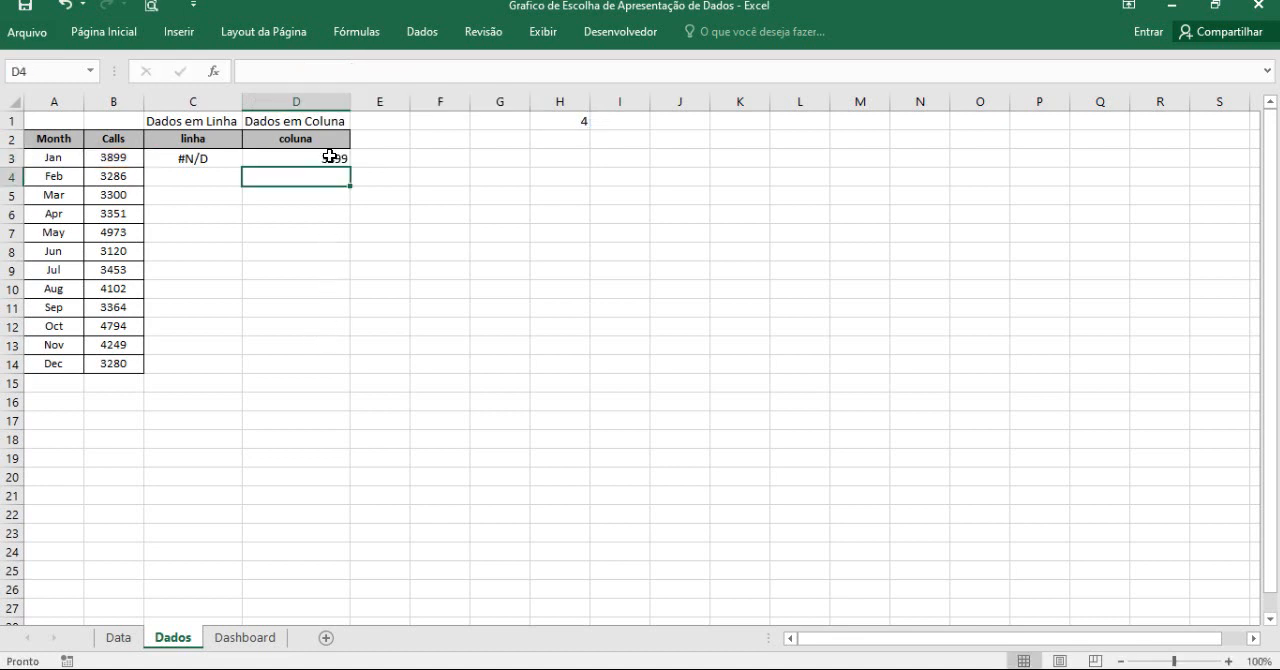
Fill the formulas in C3:D3 down to row 14 for all months.
{"action": "left_click", "coordinate": [330, 160]}
{"action": "left_click_drag", "start_coordinate": [216, 161], "coordinate": [345, 372]}
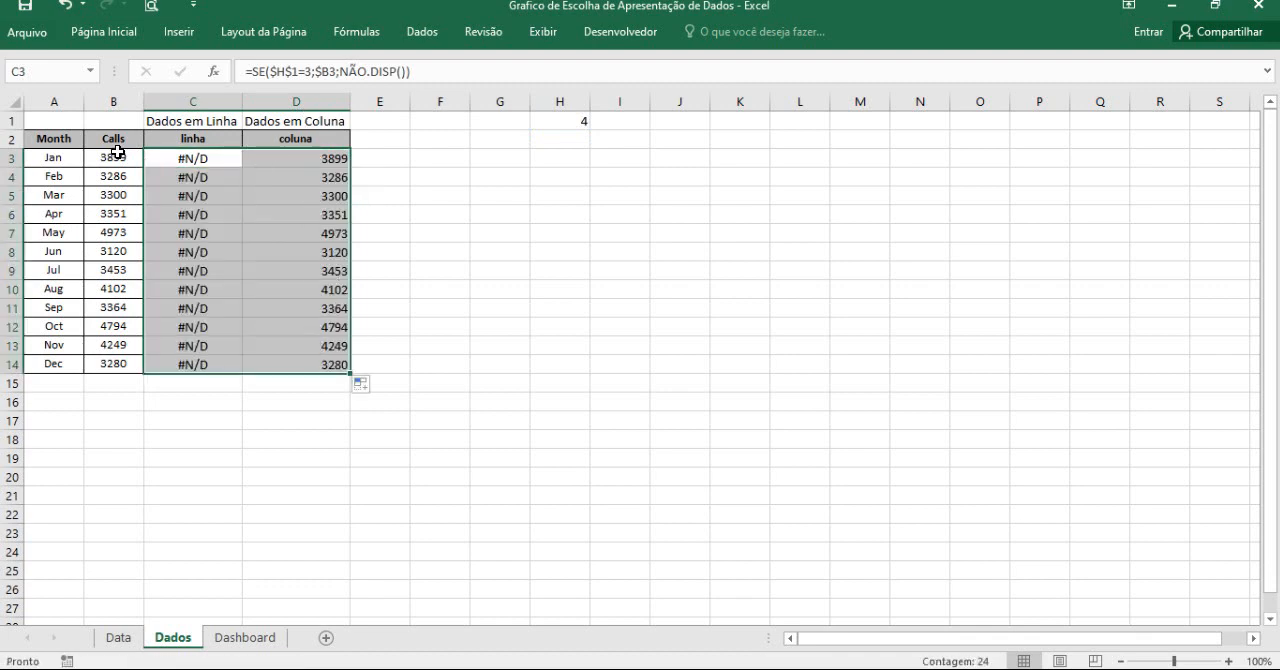
{"action": "left_click", "coordinate": [122, 99]}
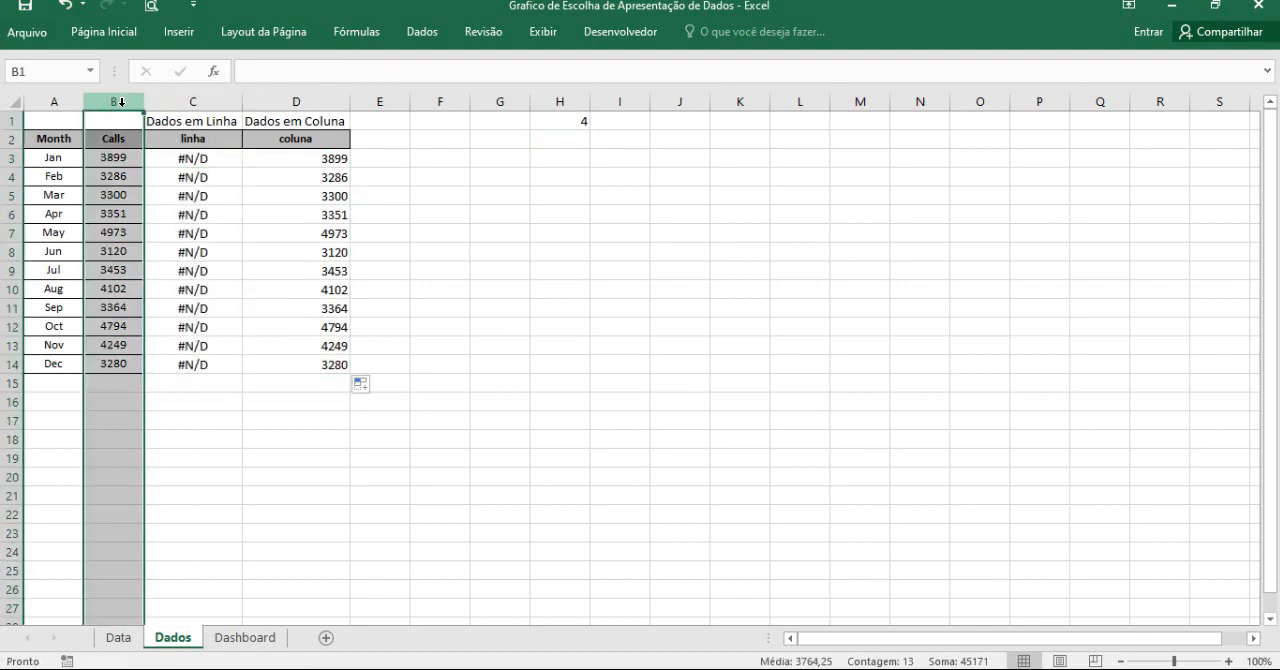
Test the filled linha and coluna columns by setting H1 to 3 and then to 4.
{"action": "left_click", "coordinate": [572, 122]}
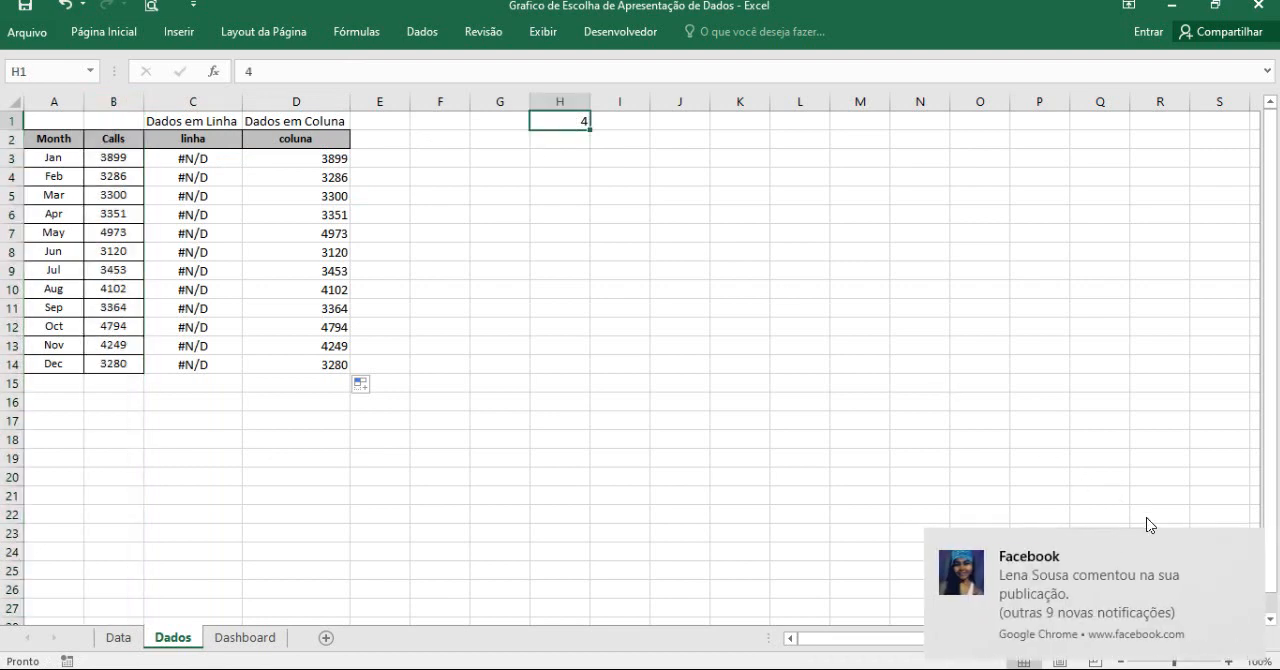
{"action": "left_click", "coordinate": [1246, 545]}
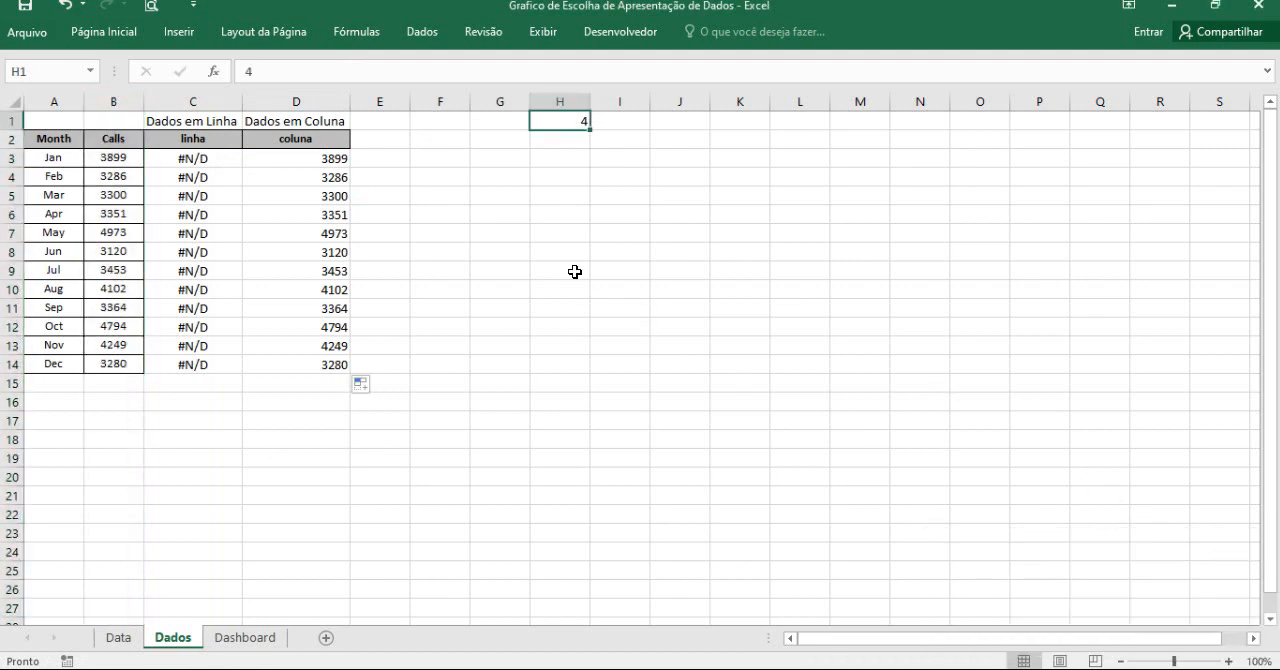
{"action": "type", "text": "3"}
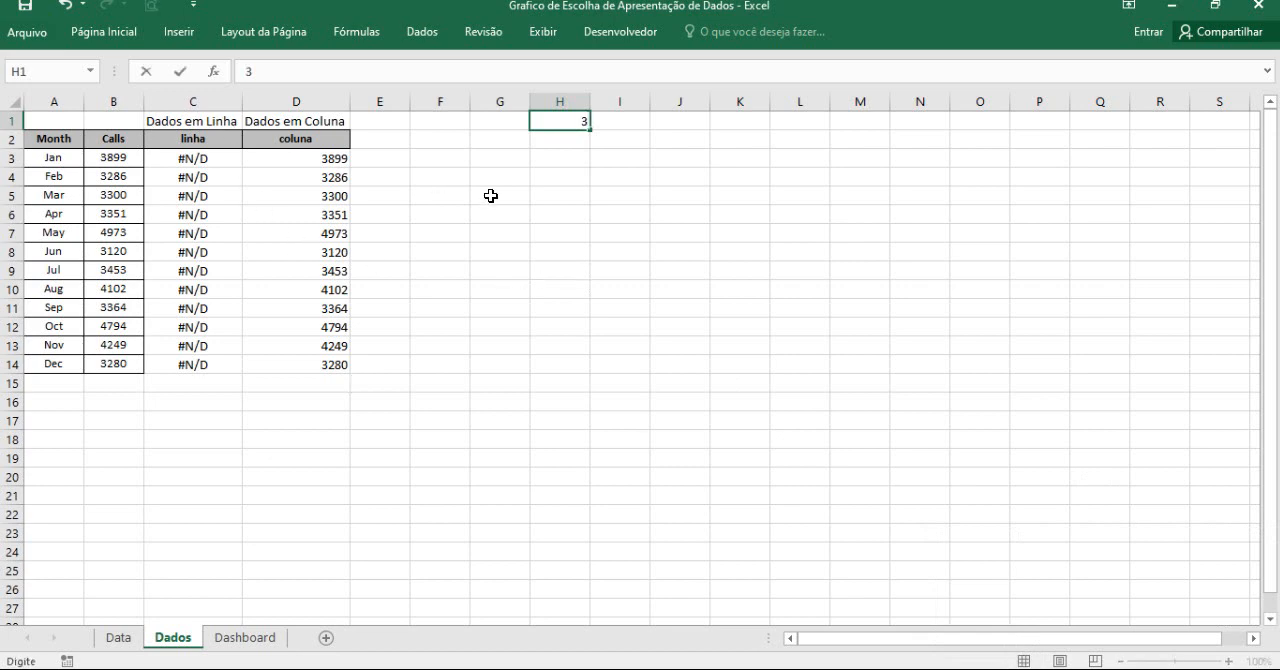
{"action": "left_click", "coordinate": [622, 366]}
{"action": "left_click", "coordinate": [312, 104]}
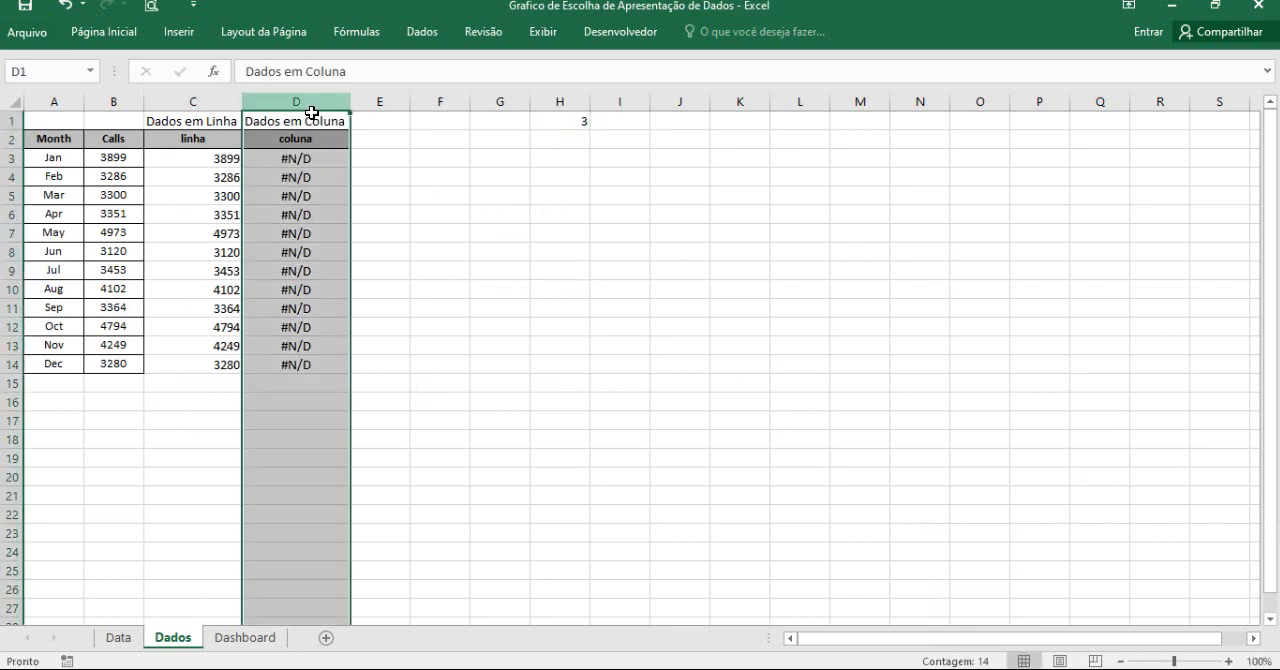
{"action": "left_click", "coordinate": [207, 101]}
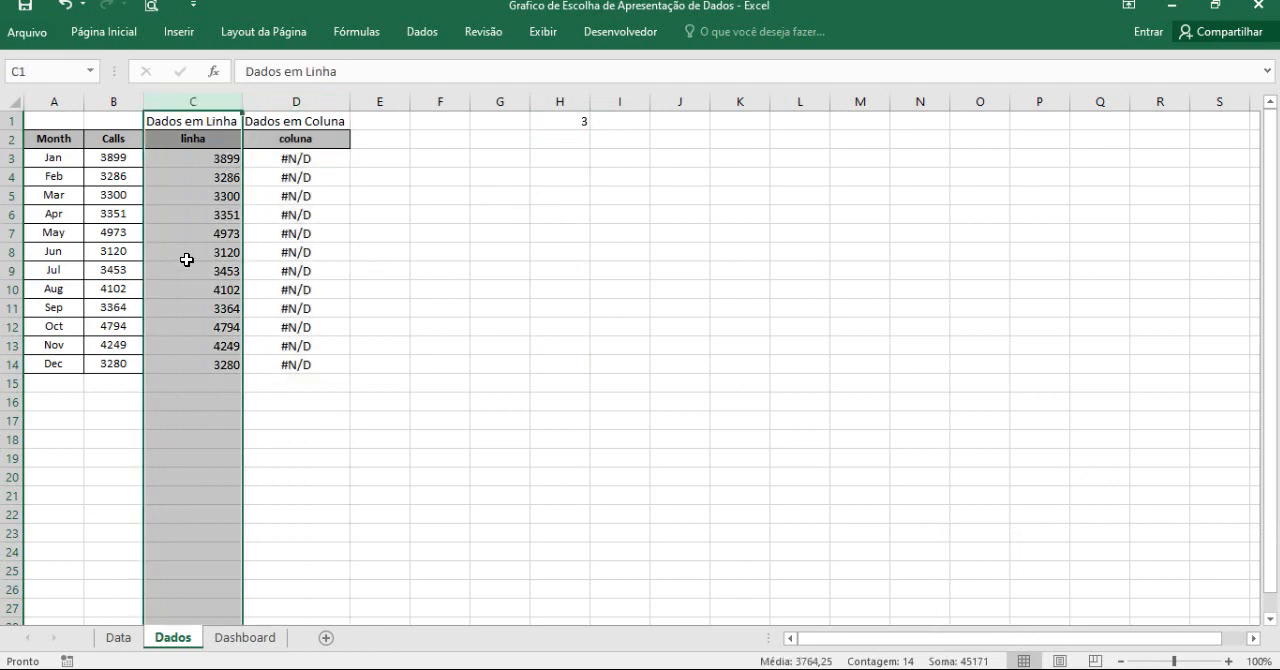
{"action": "left_click", "coordinate": [510, 311]}
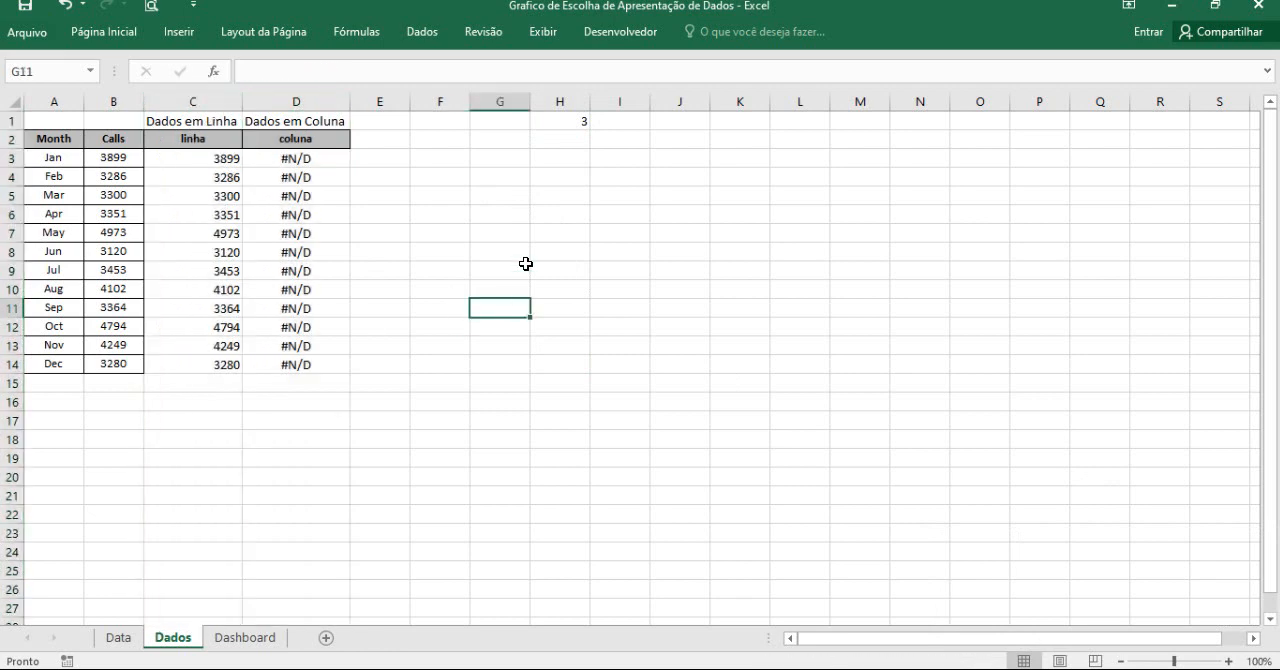
{"action": "left_click", "coordinate": [577, 117]}
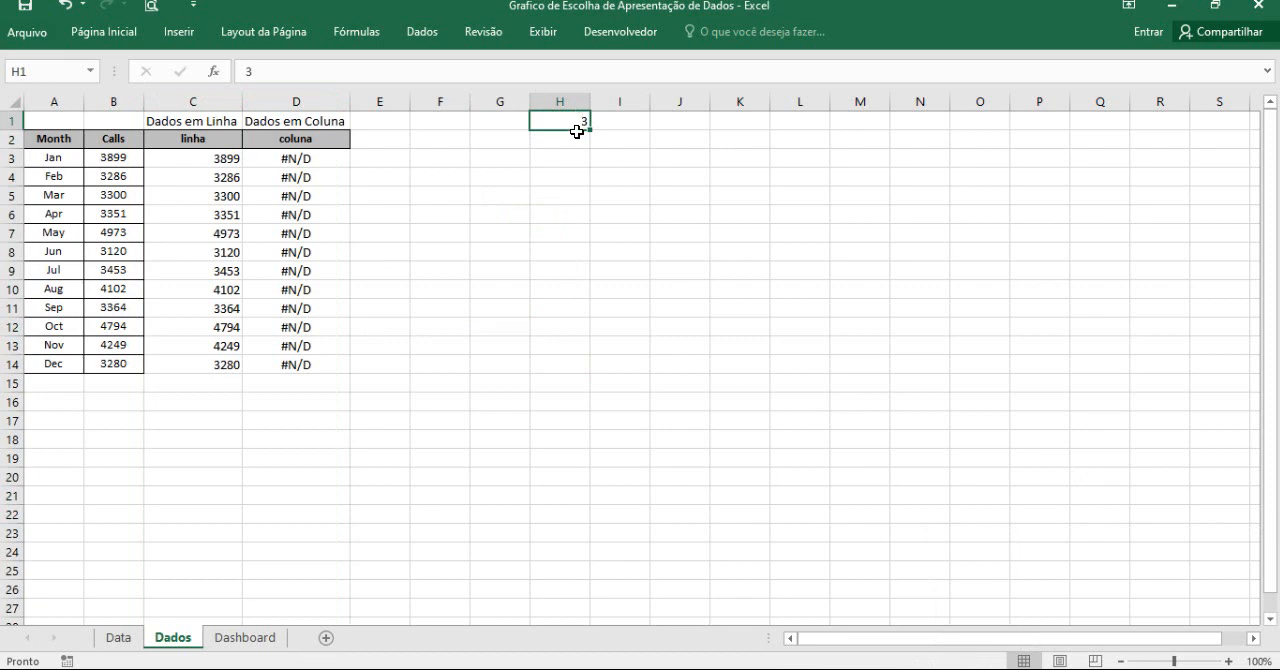
{"action": "type", "text": "4"}
{"action": "left_click", "coordinate": [590, 214]}
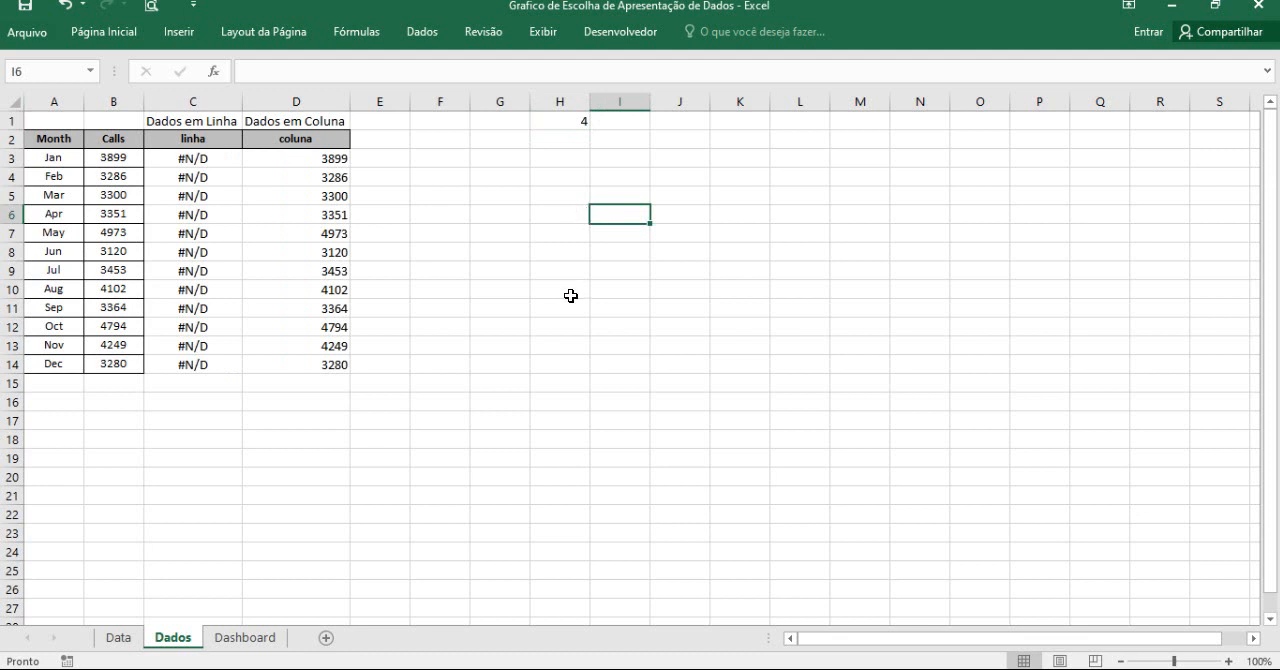
{"action": "left_click", "coordinate": [535, 234]}
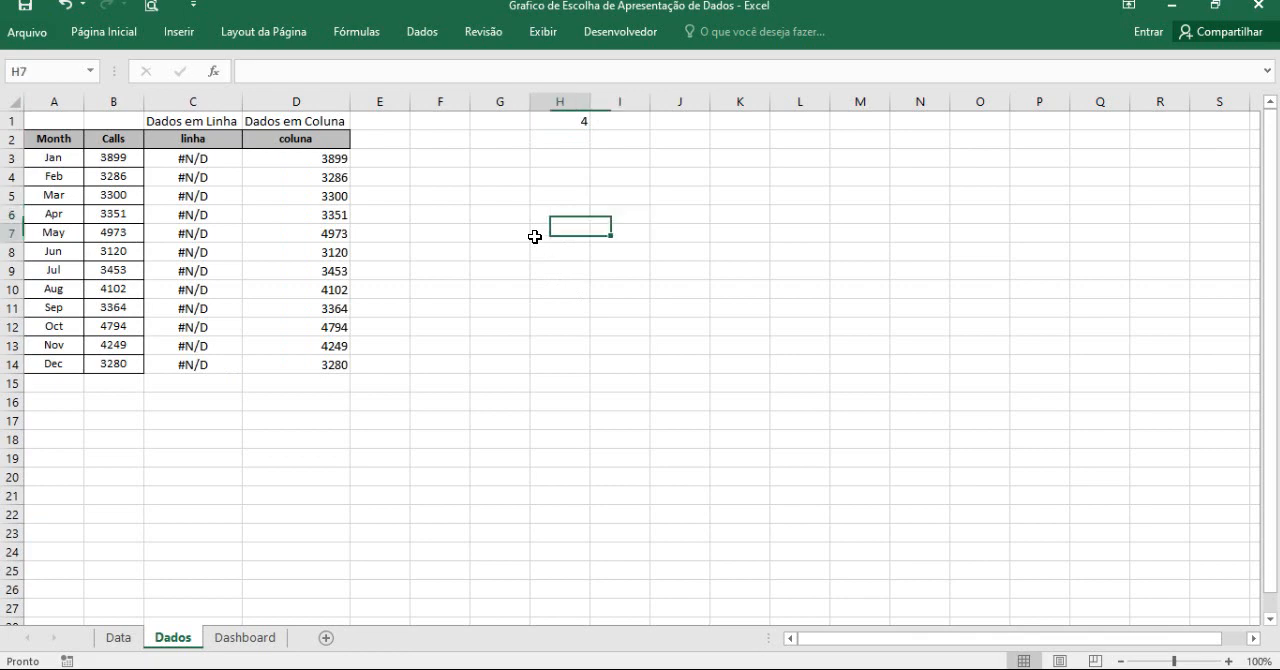
Insert an empty 2D clustered column chart (Coluna Agrupada) on the Dados sheet.
{"action": "left_click", "coordinate": [183, 42]}
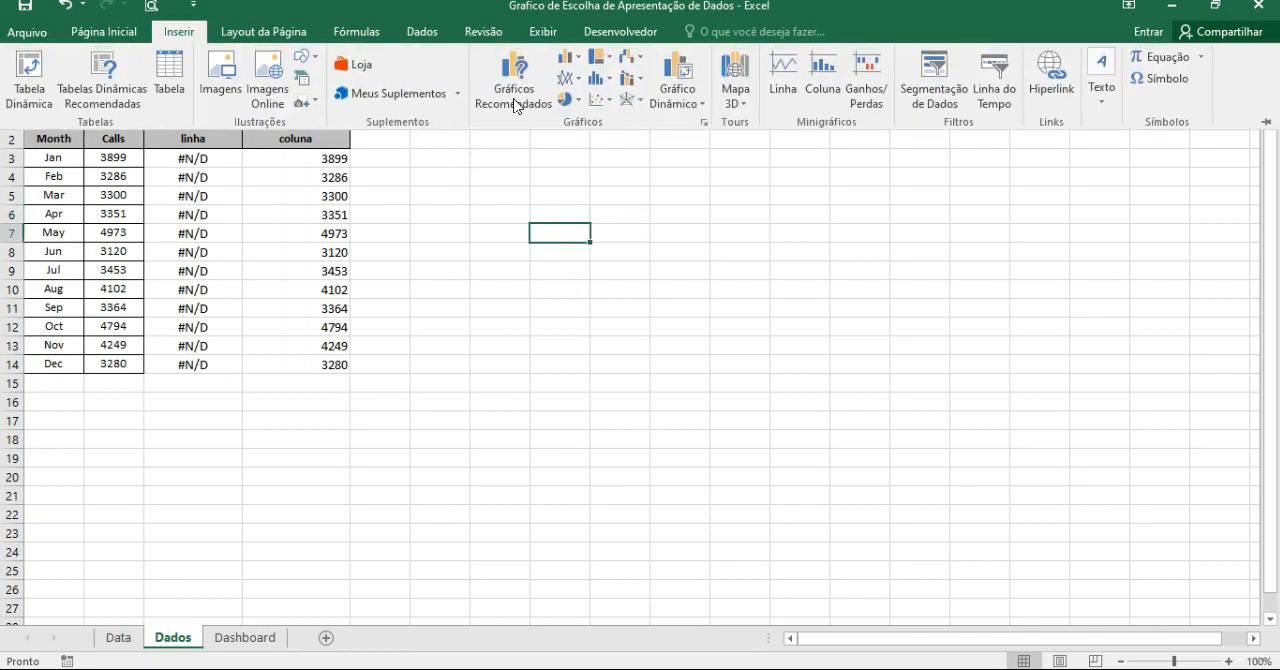
{"action": "left_click", "coordinate": [567, 57]}
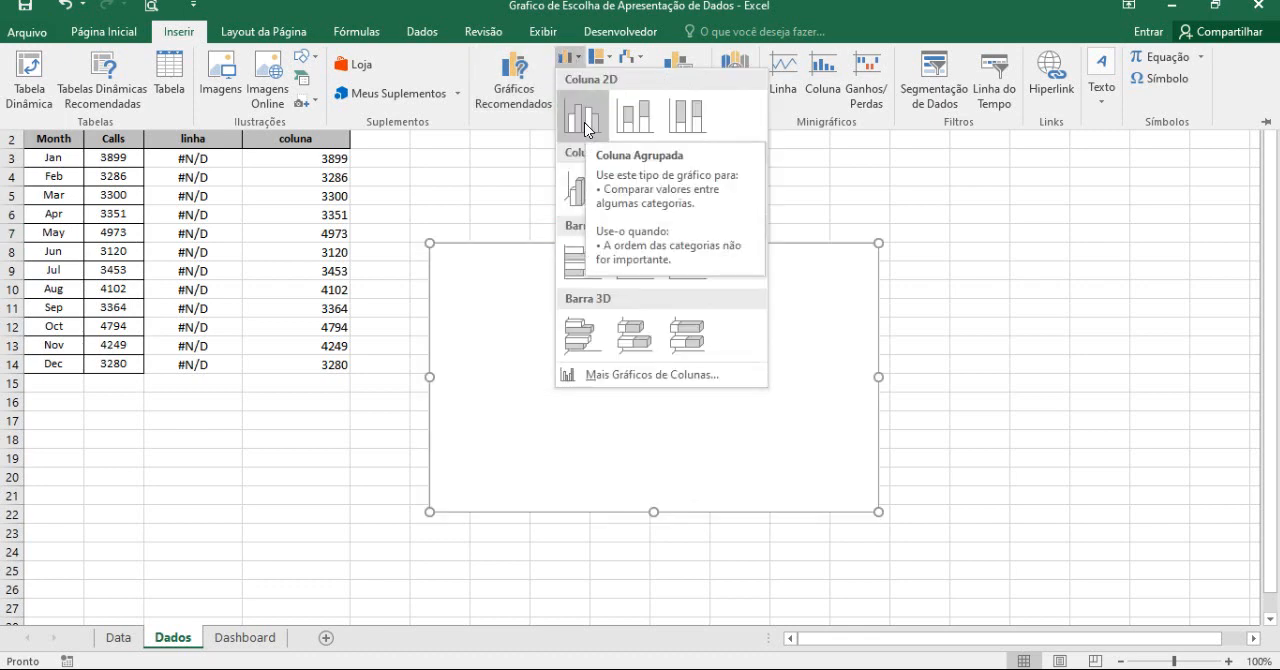
{"action": "left_click", "coordinate": [583, 128]}
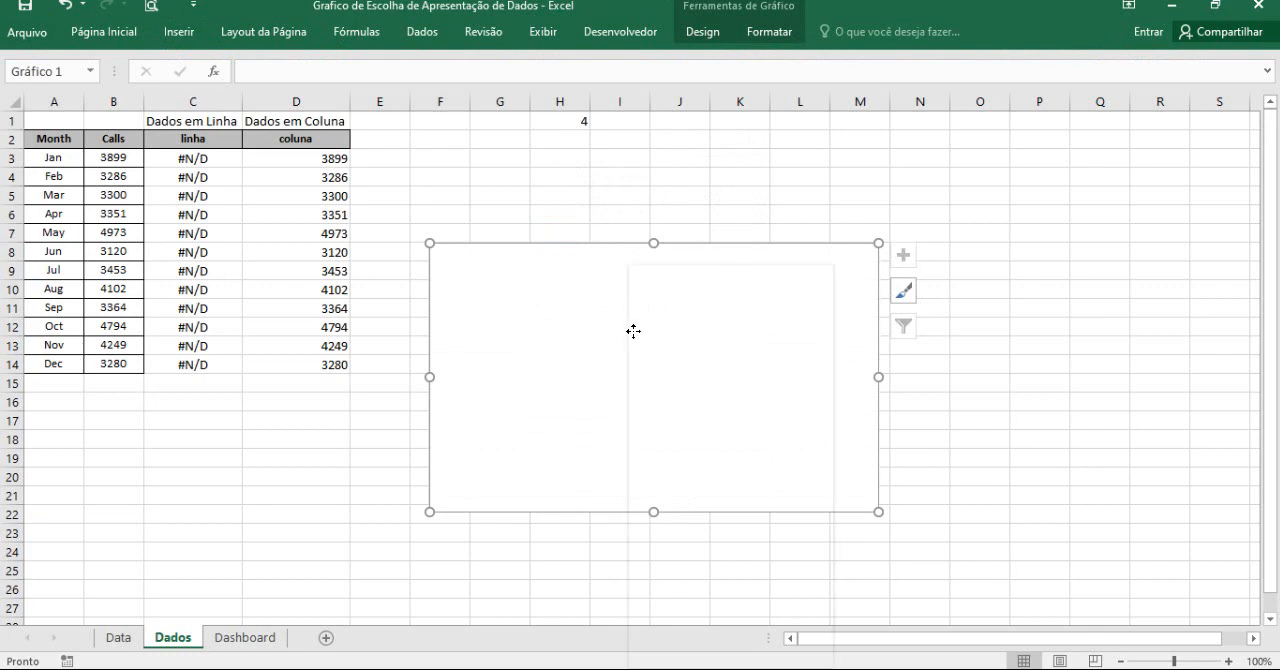
Add a data series named Linha to the chart, using Dados!$C$3:$C$14 as its values.
{"action": "right_click", "coordinate": [631, 332]}
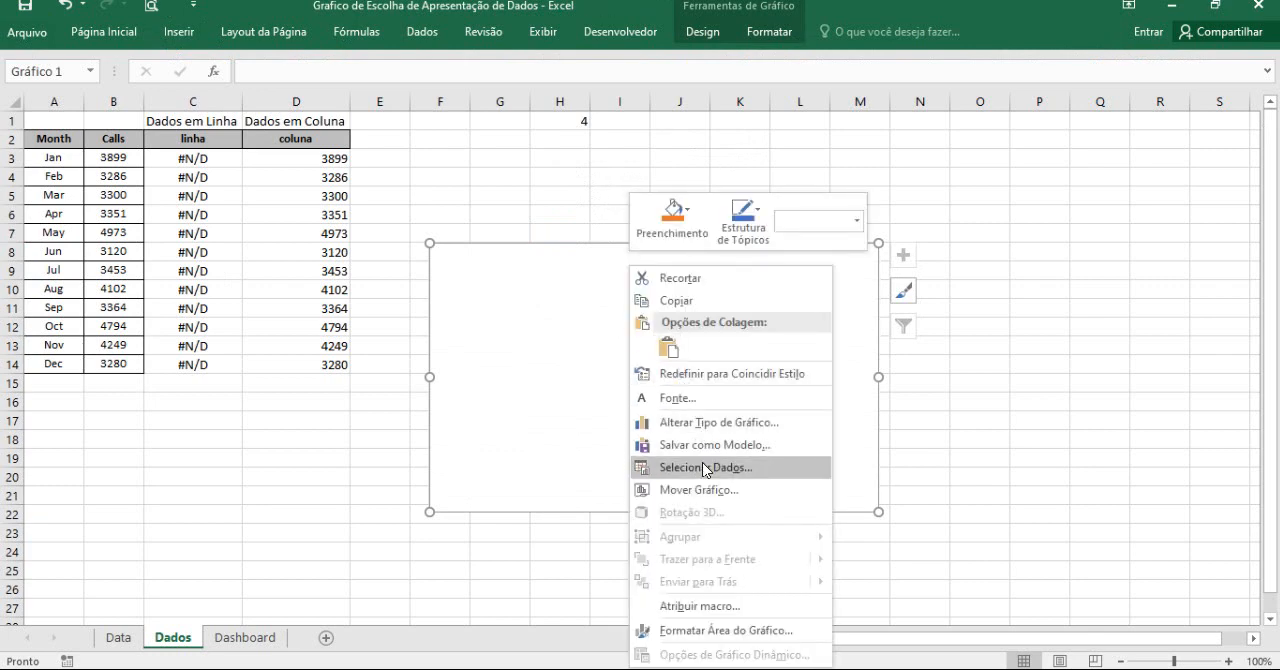
{"action": "left_click", "coordinate": [705, 467]}
{"action": "left_click", "coordinate": [435, 432]}
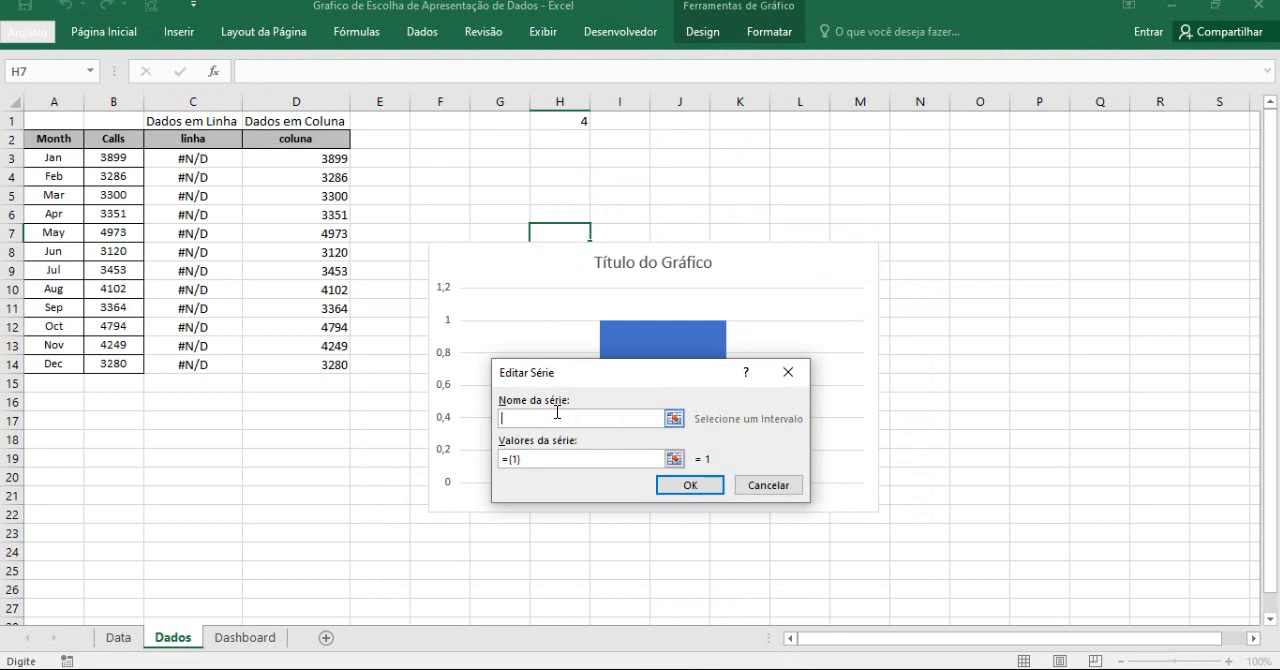
{"action": "type", "text": "Linha"}
{"action": "key", "text": "BackSpace"}
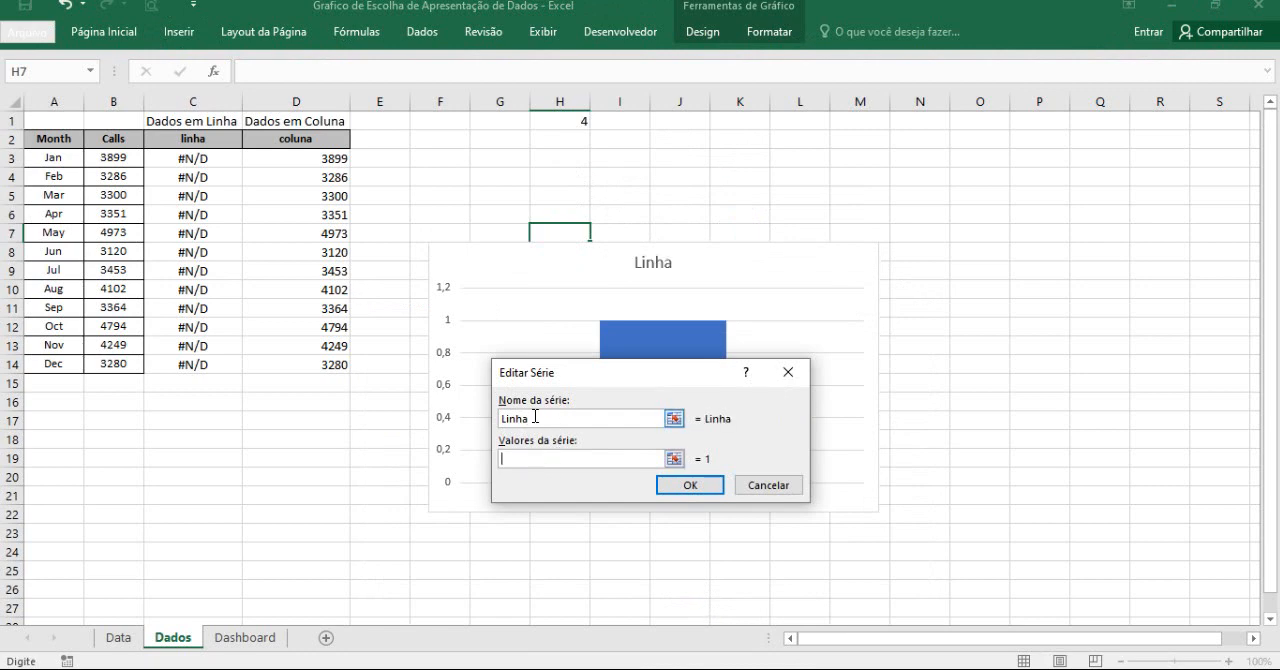
{"action": "left_click_drag", "start_coordinate": [200, 160], "coordinate": [197, 364]}
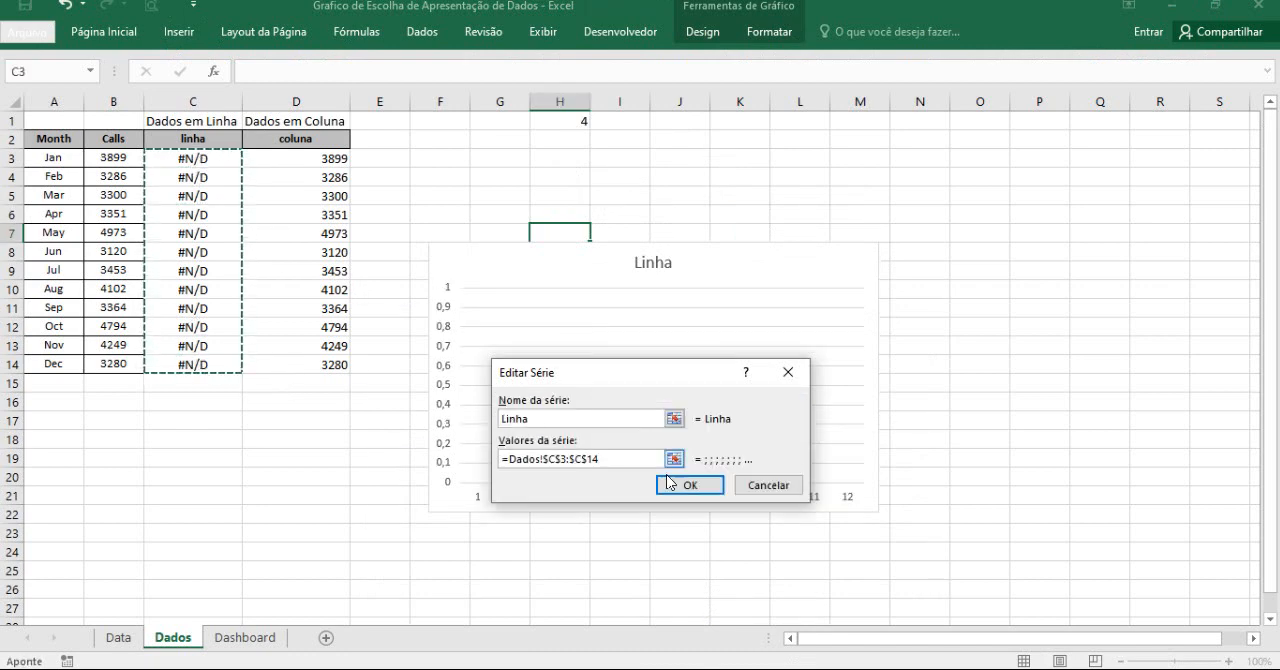
{"action": "left_click", "coordinate": [700, 486]}
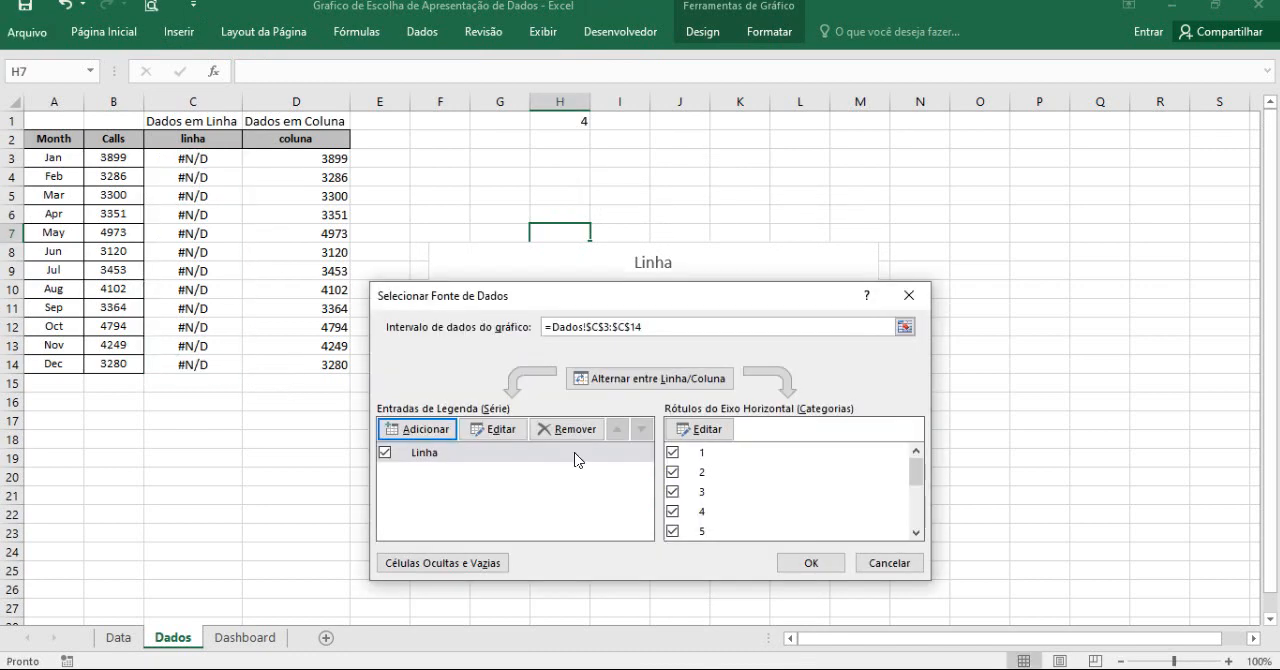
Add a second series named Coluna to the chart, using Dados!$D$3:$D$14 as its values.
{"action": "left_click", "coordinate": [446, 424]}
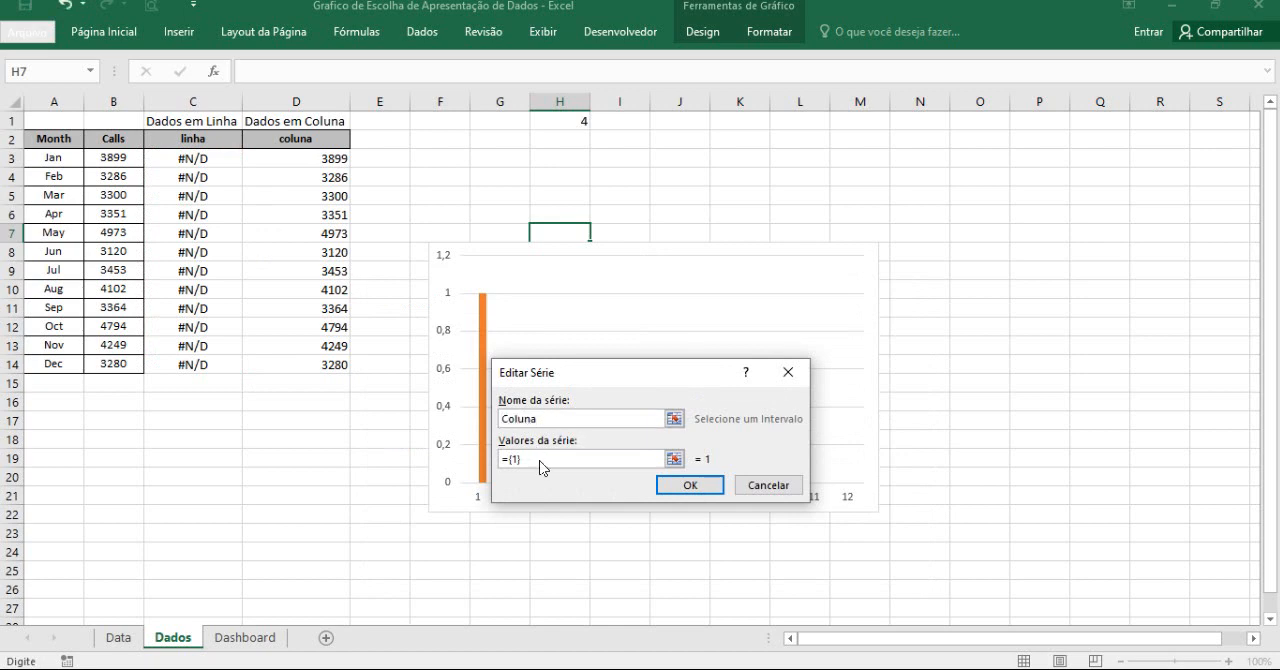
{"action": "left_click_drag", "start_coordinate": [542, 461], "coordinate": [502, 462]}
{"action": "key", "text": "BackSpace"}
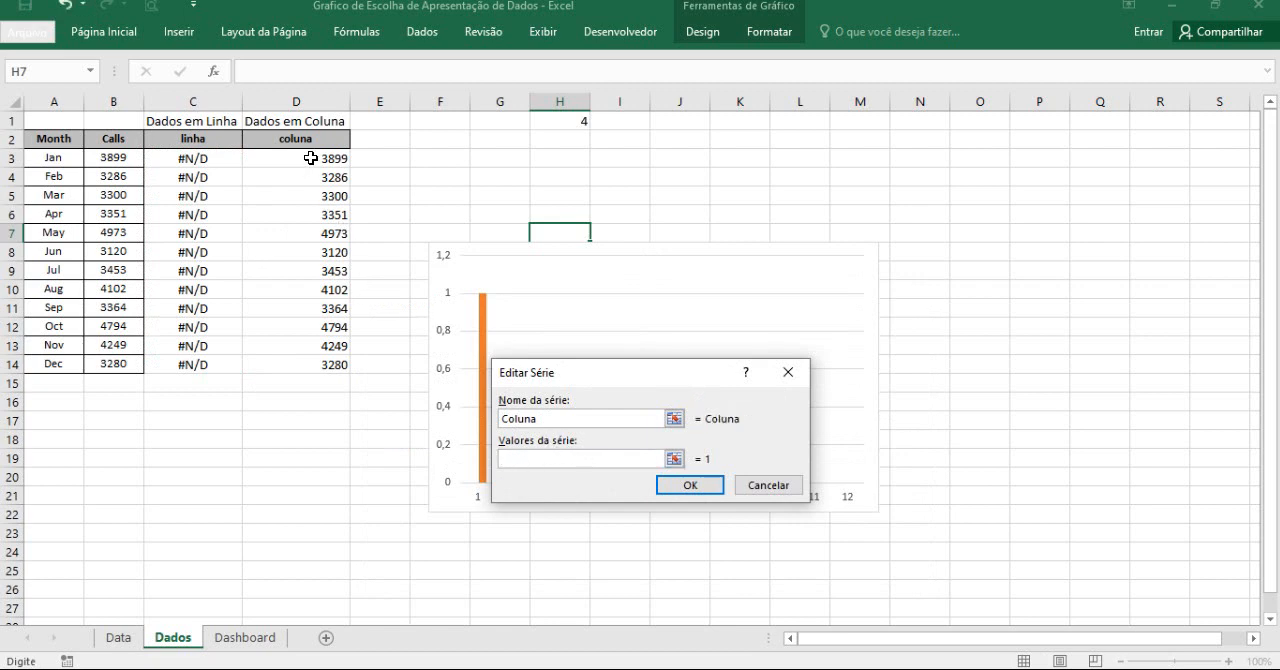
{"action": "left_click_drag", "start_coordinate": [311, 158], "coordinate": [346, 364]}
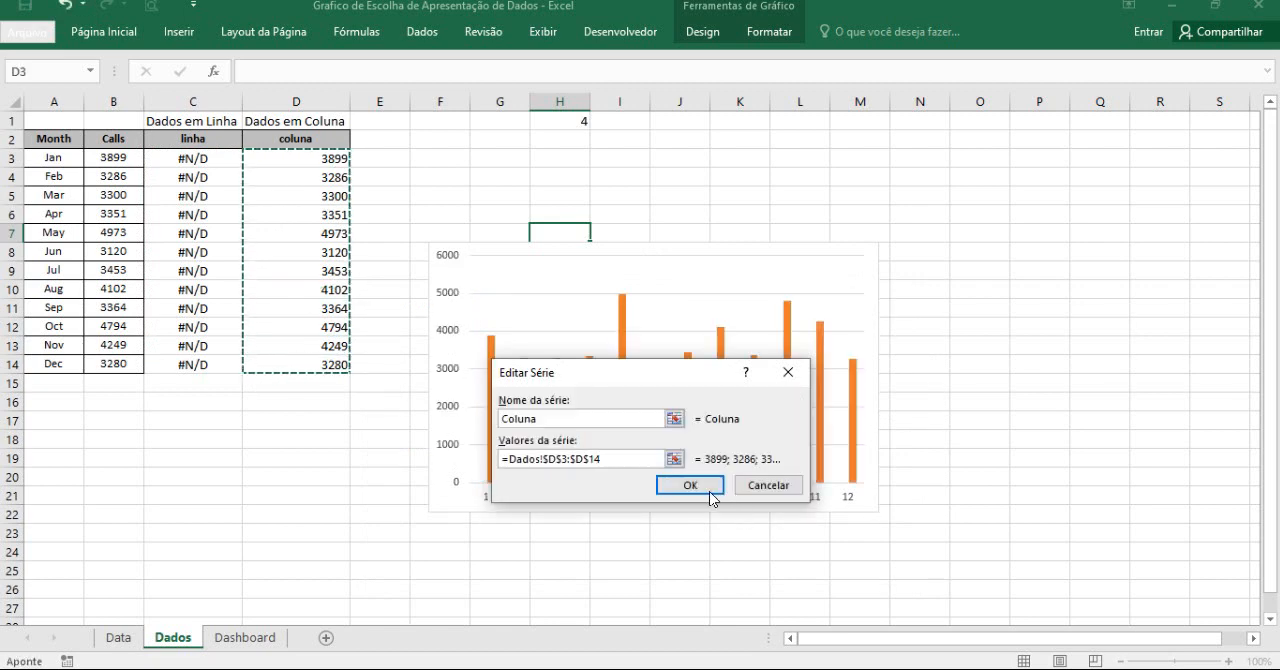
{"action": "left_click", "coordinate": [711, 492]}
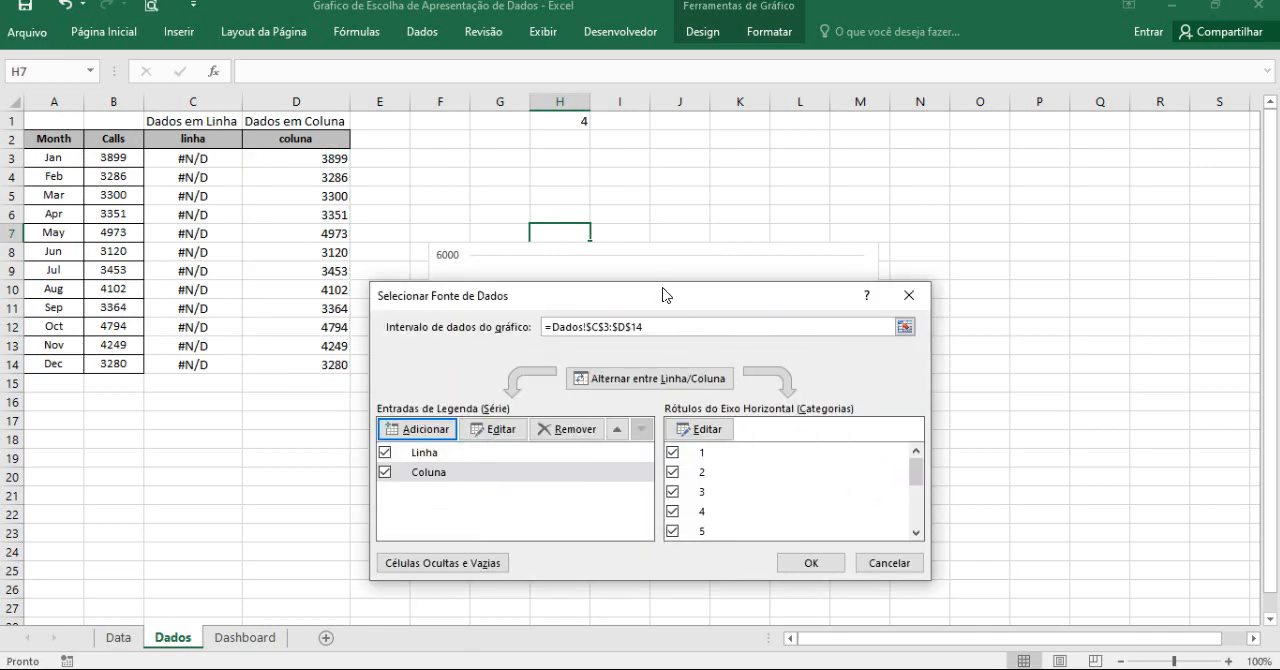
Set the chart's horizontal axis labels to the months in Dados!$A$3:$A$14 and accept the data source.
{"action": "left_click_drag", "start_coordinate": [664, 294], "coordinate": [1007, 206]}
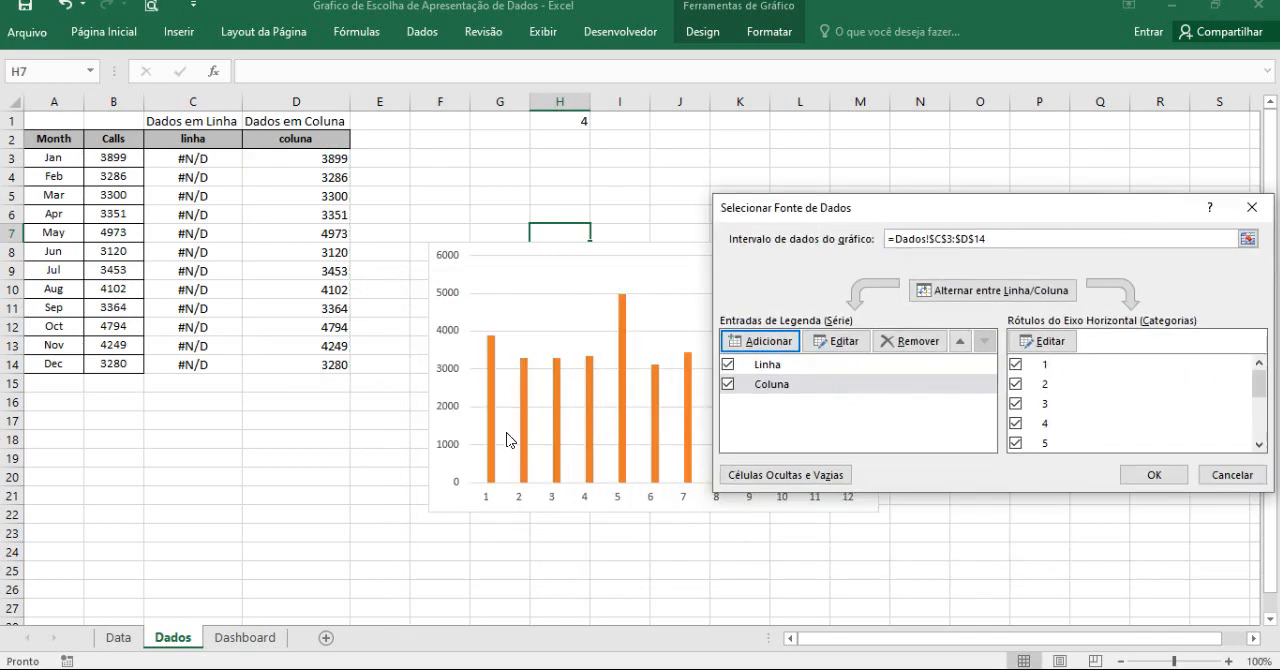
{"action": "left_click_drag", "start_coordinate": [917, 209], "coordinate": [640, 212]}
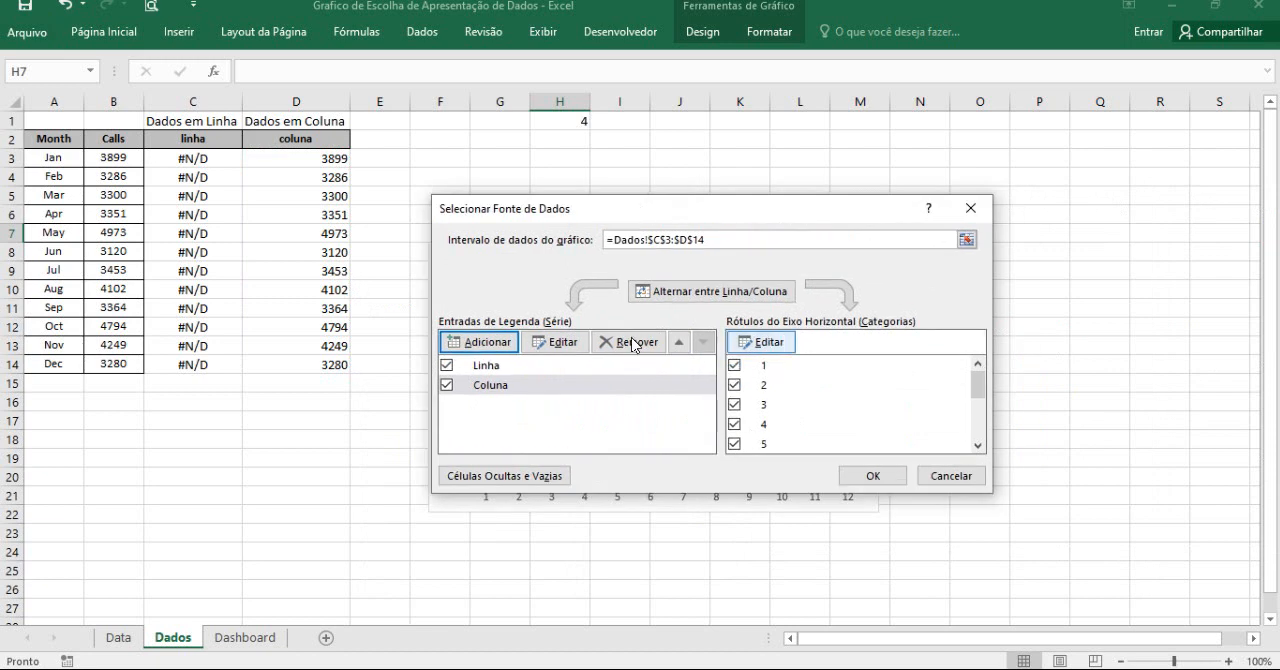
{"action": "left_click", "coordinate": [980, 421]}
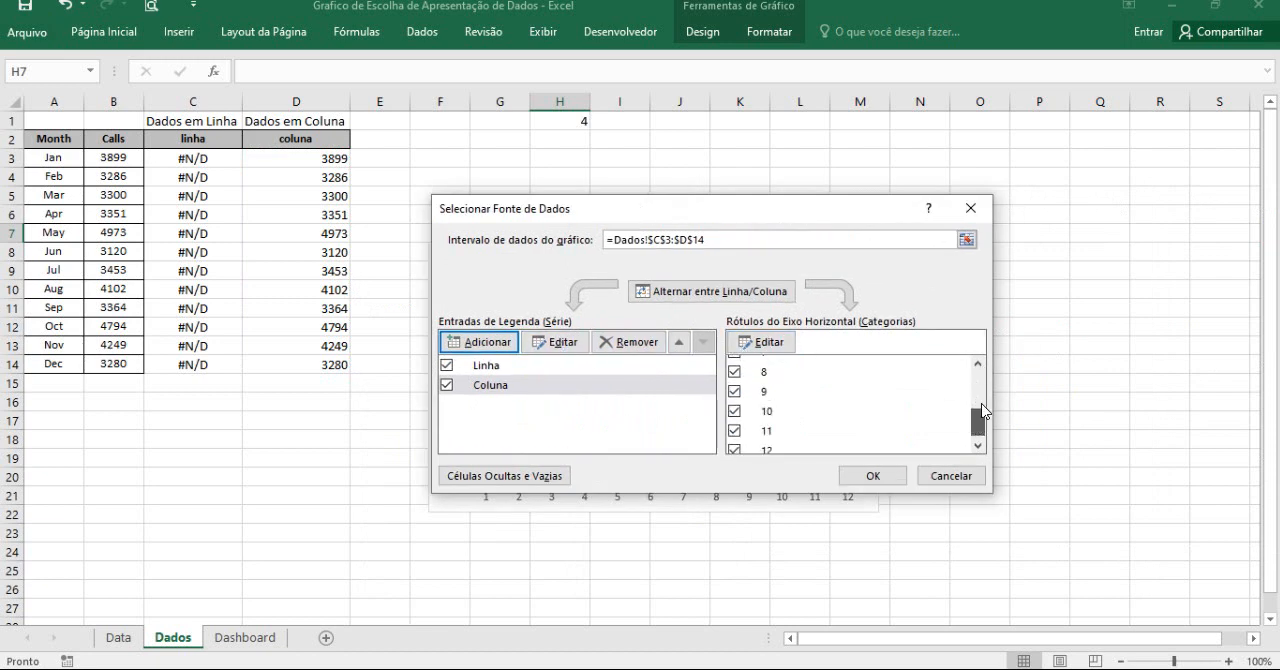
{"action": "scroll", "coordinate": [983, 405], "scroll_direction": "up", "scroll_amount": 3}
{"action": "left_click", "coordinate": [769, 342]}
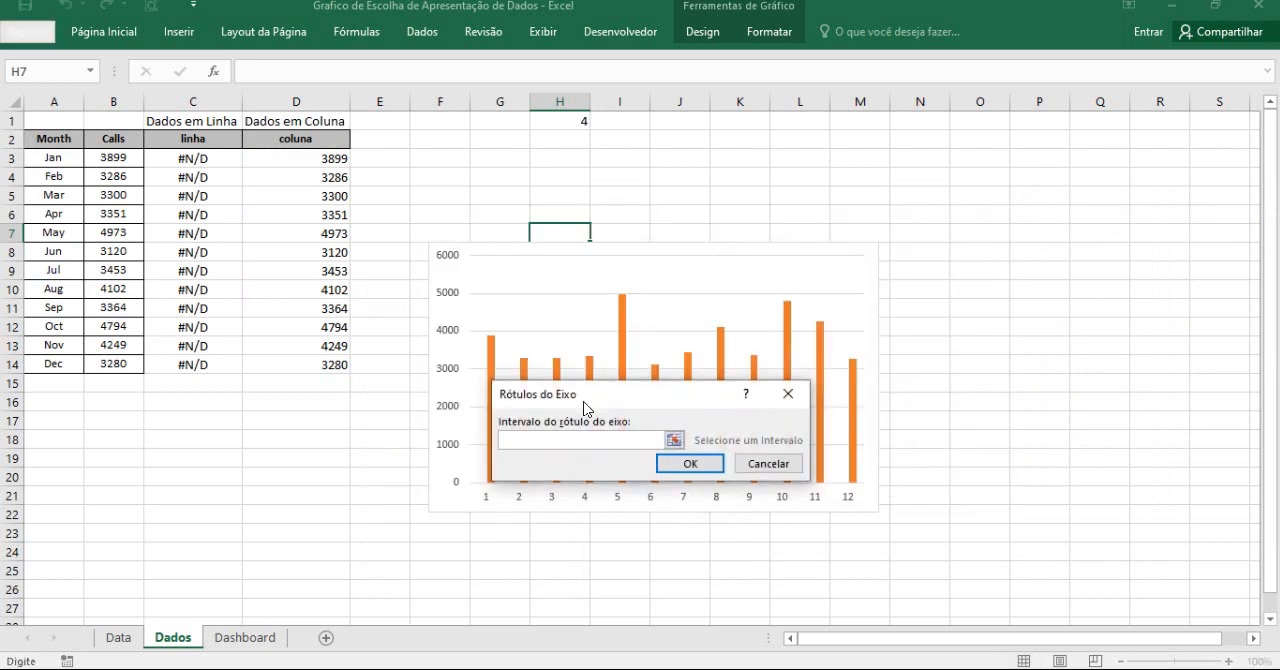
{"action": "left_click_drag", "start_coordinate": [58, 156], "coordinate": [82, 362]}
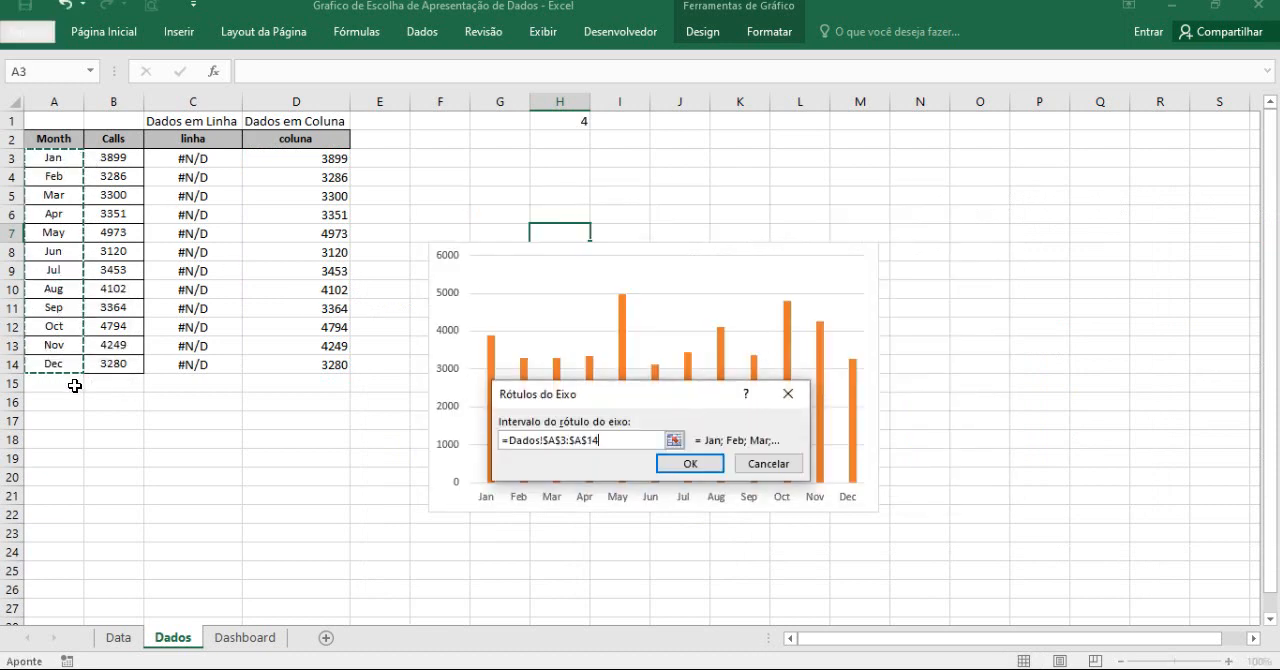
{"action": "left_click", "coordinate": [703, 474]}
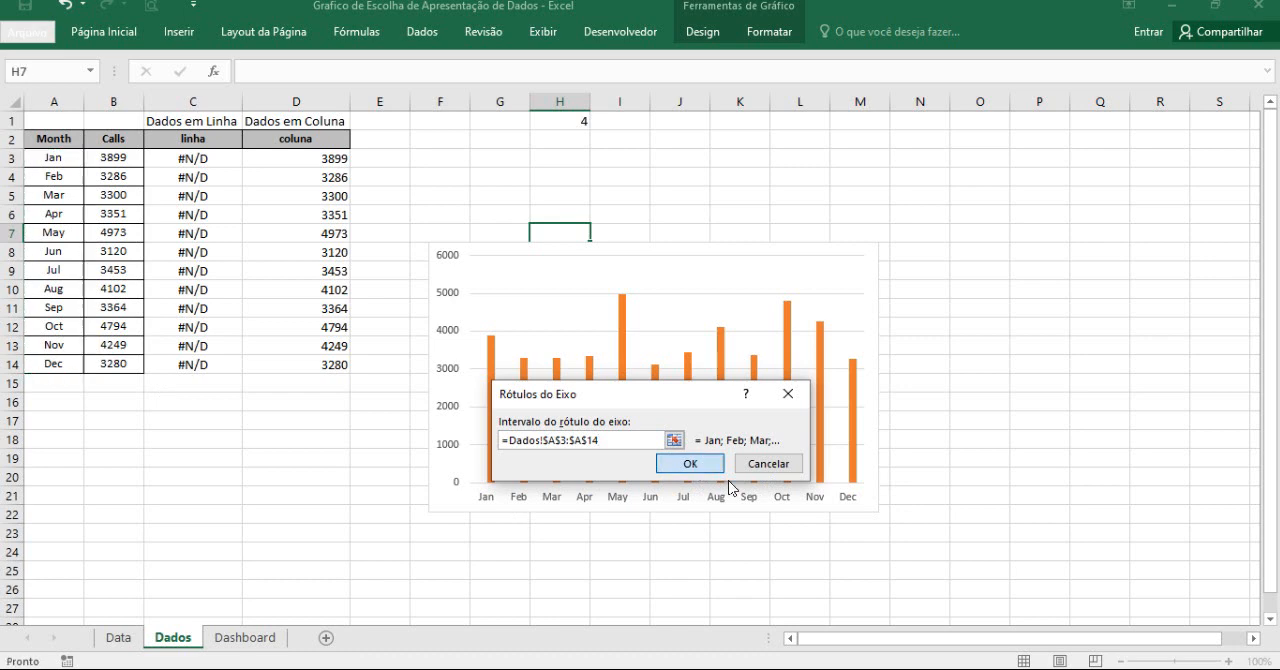
{"action": "left_click", "coordinate": [886, 480]}
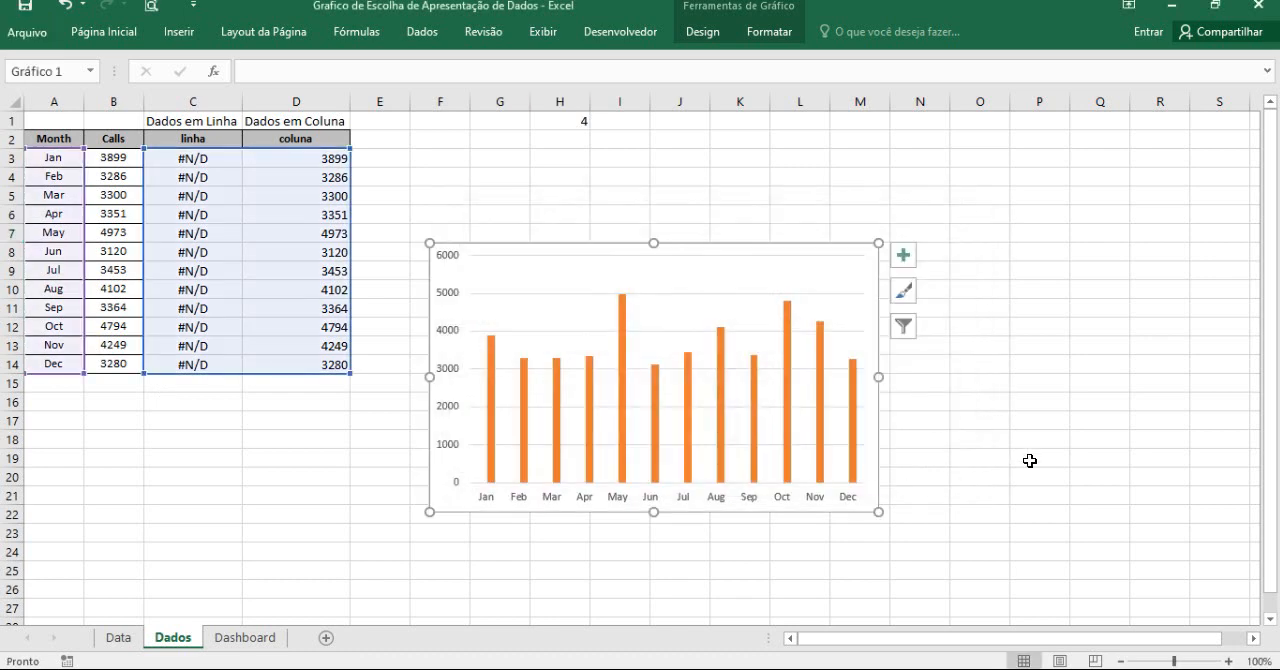
{"action": "left_click", "coordinate": [1030, 460]}
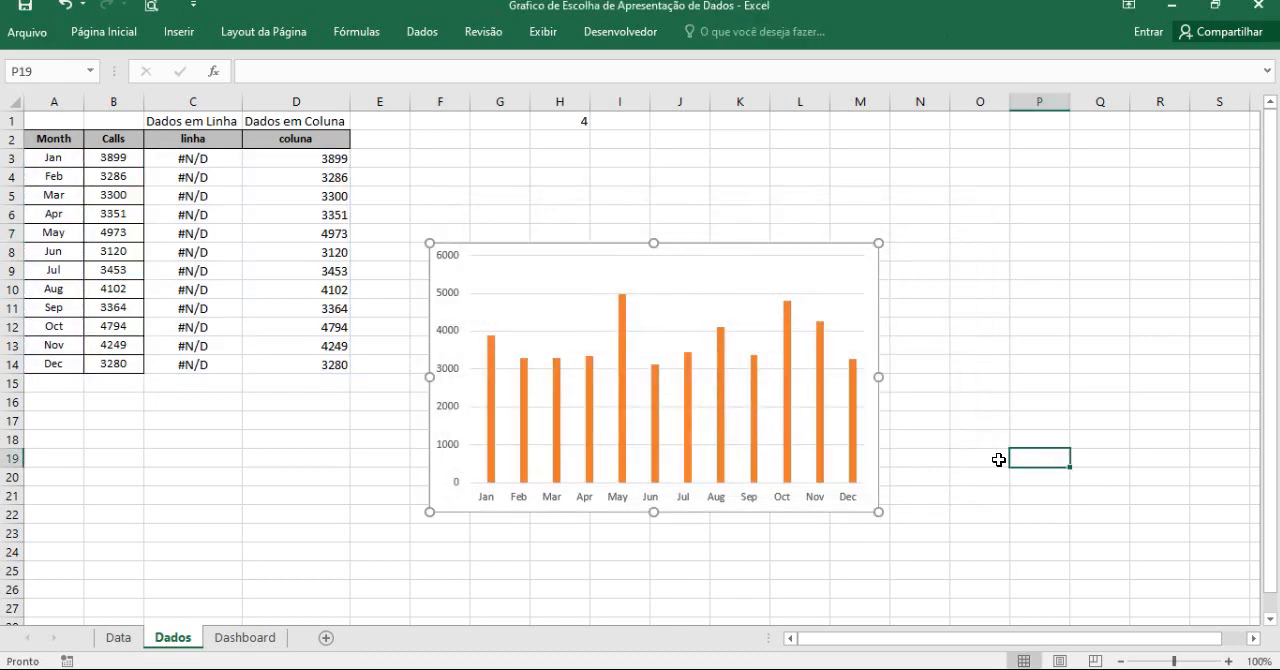
Check which series the chart plots by setting H1 to 3 and then back to 4.
{"action": "left_click", "coordinate": [621, 331]}
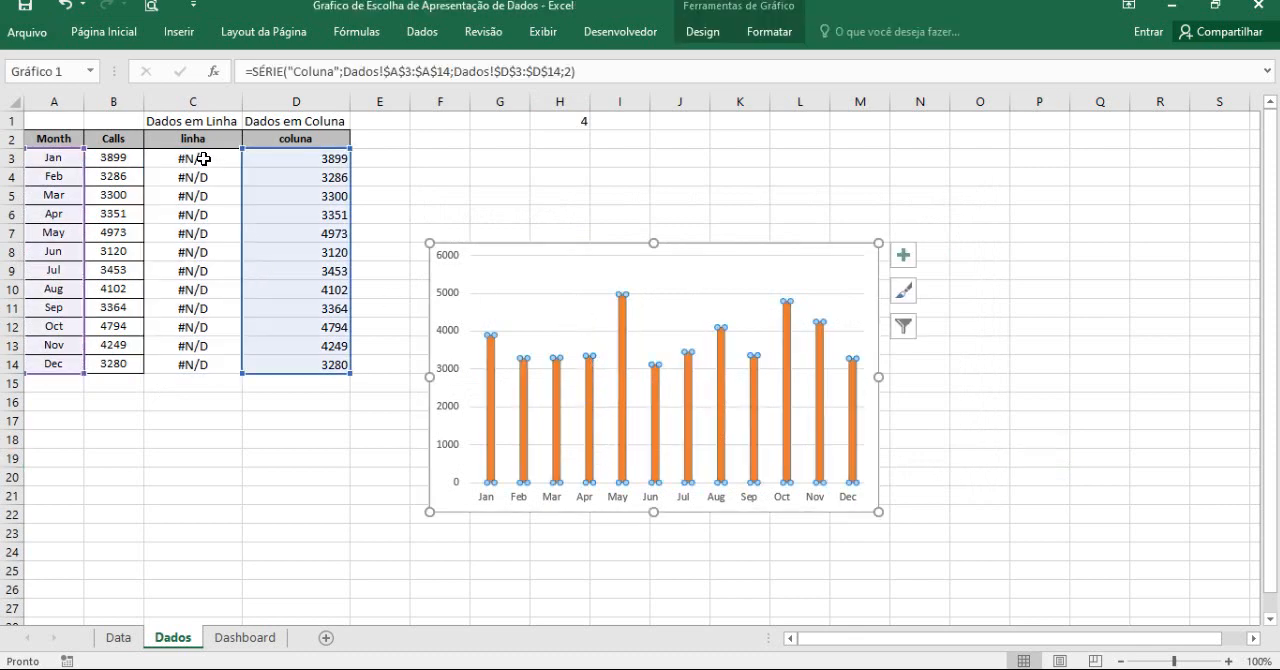
{"action": "left_click_drag", "start_coordinate": [205, 158], "coordinate": [203, 366]}
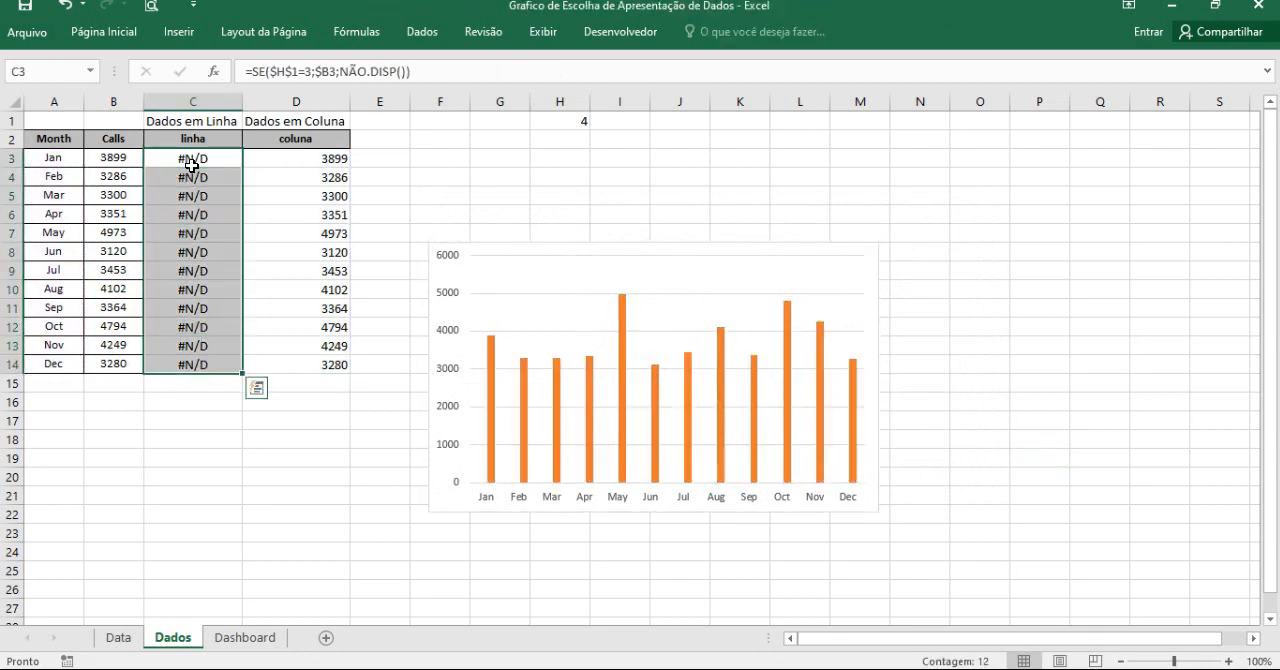
{"action": "left_click", "coordinate": [583, 119]}
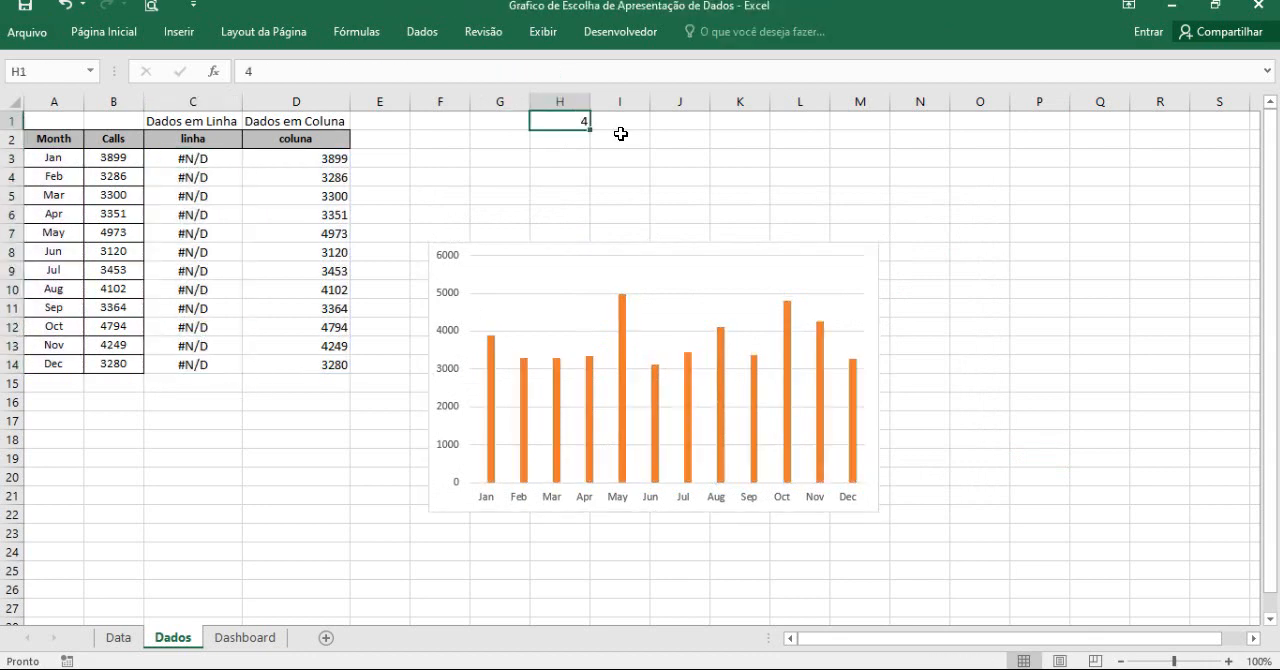
{"action": "type", "text": "3"}
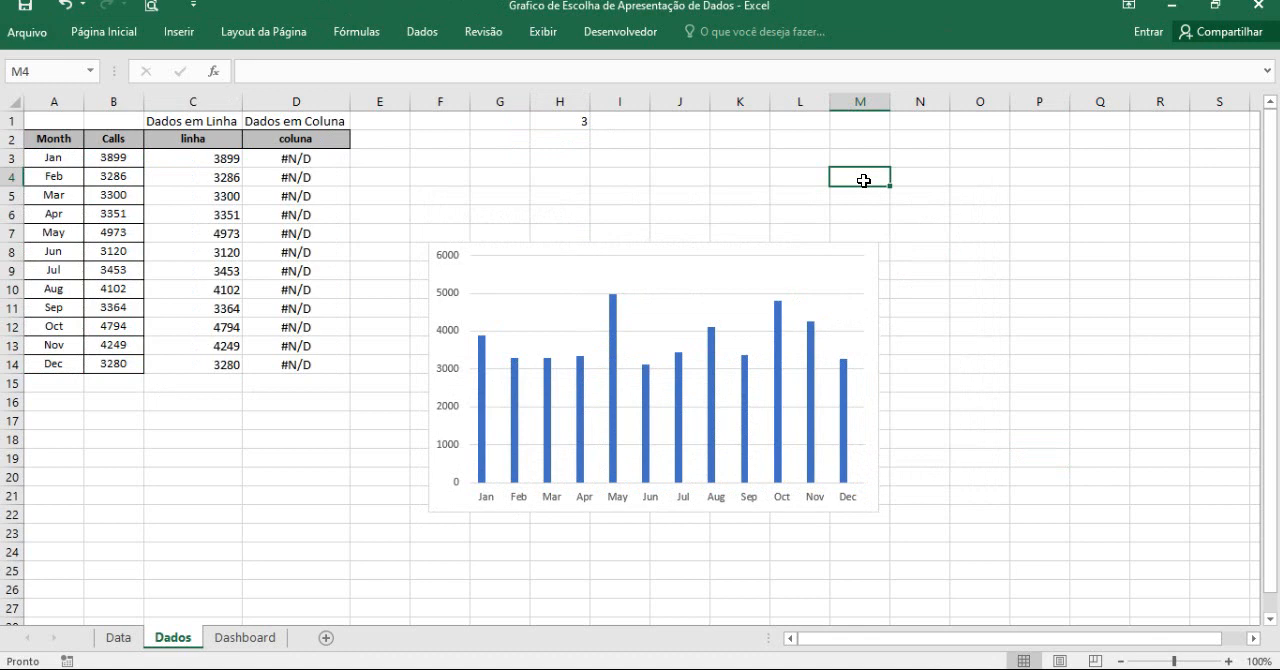
{"action": "left_click", "coordinate": [614, 323]}
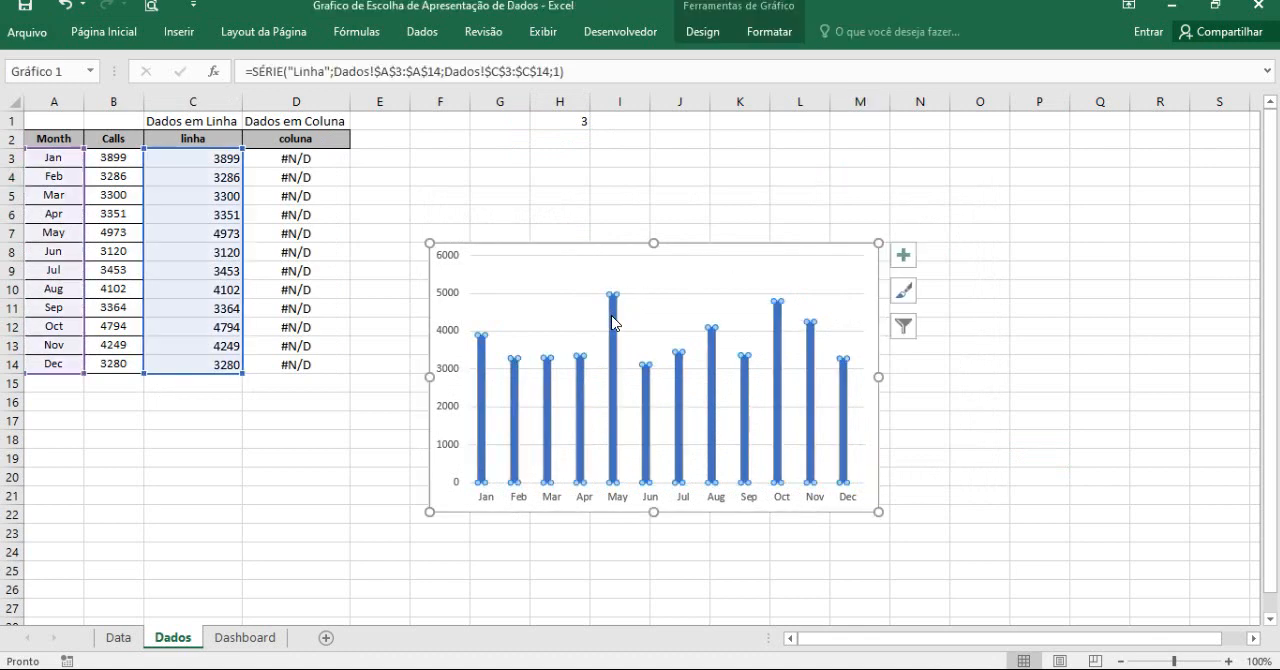
{"action": "left_click", "coordinate": [580, 121]}
{"action": "type", "text": "4"}
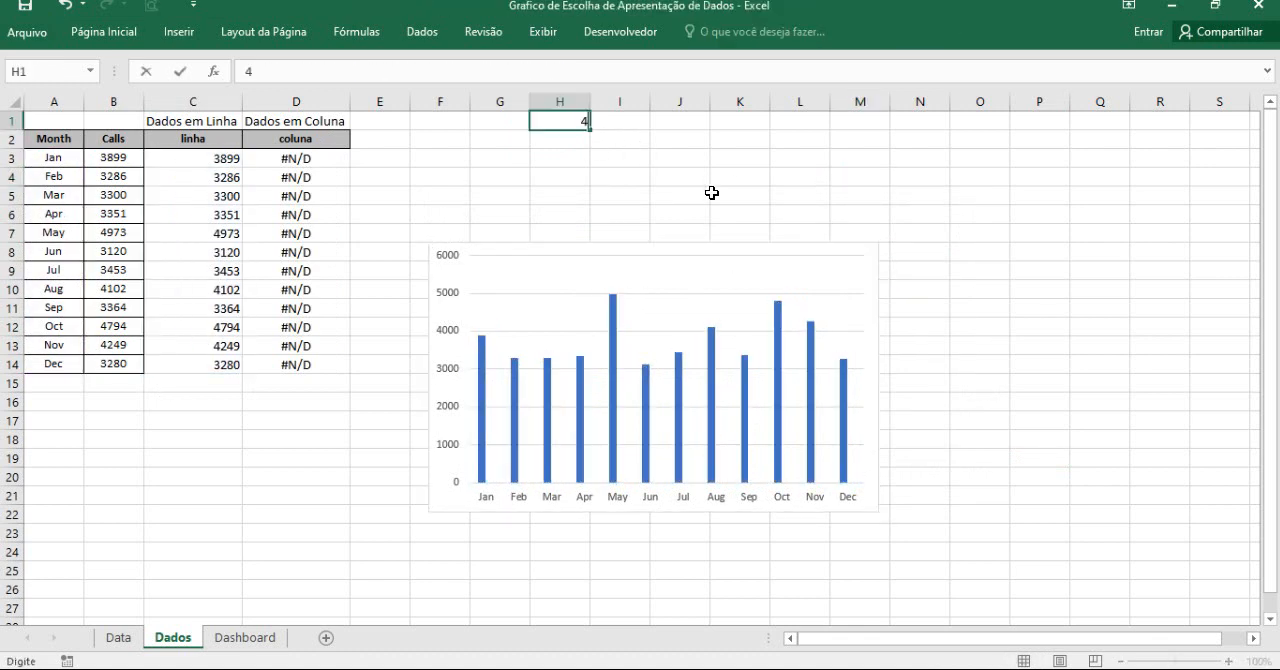
{"action": "left_click", "coordinate": [717, 193]}
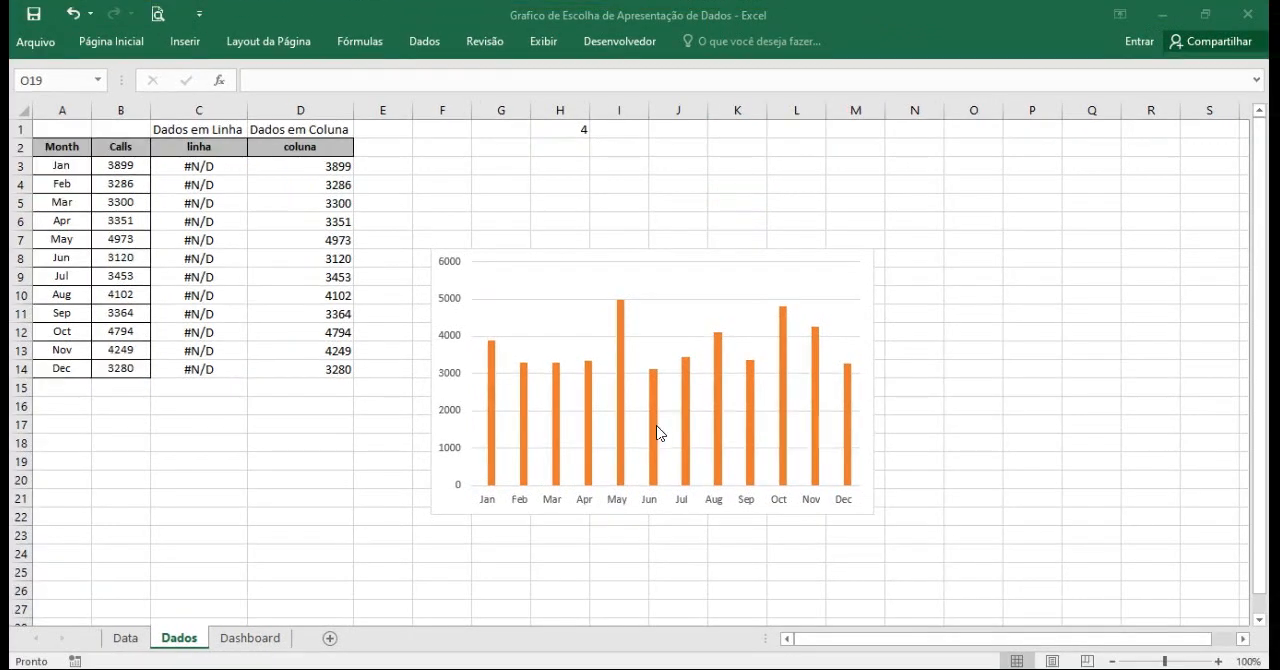
Change the Linha series to Linhas com Marcadores in the combination chart, keeping Coluna as Coluna Agrupada.
{"action": "left_click", "coordinate": [656, 429]}
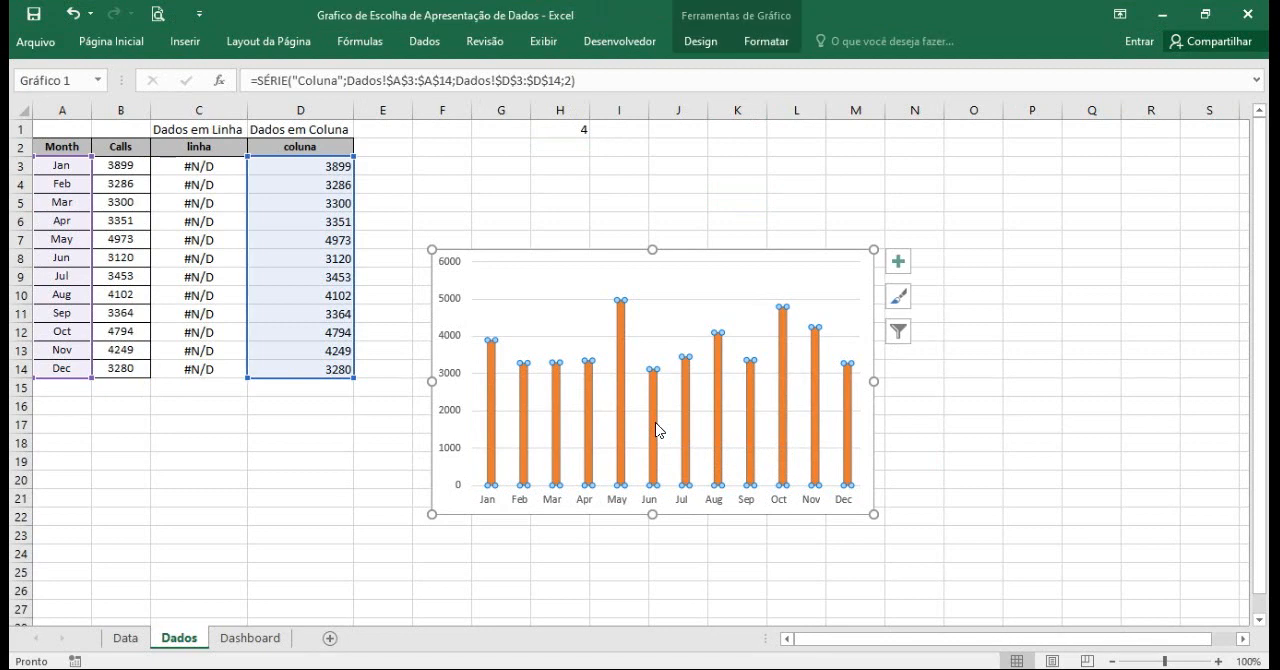
{"action": "right_click", "coordinate": [656, 429]}
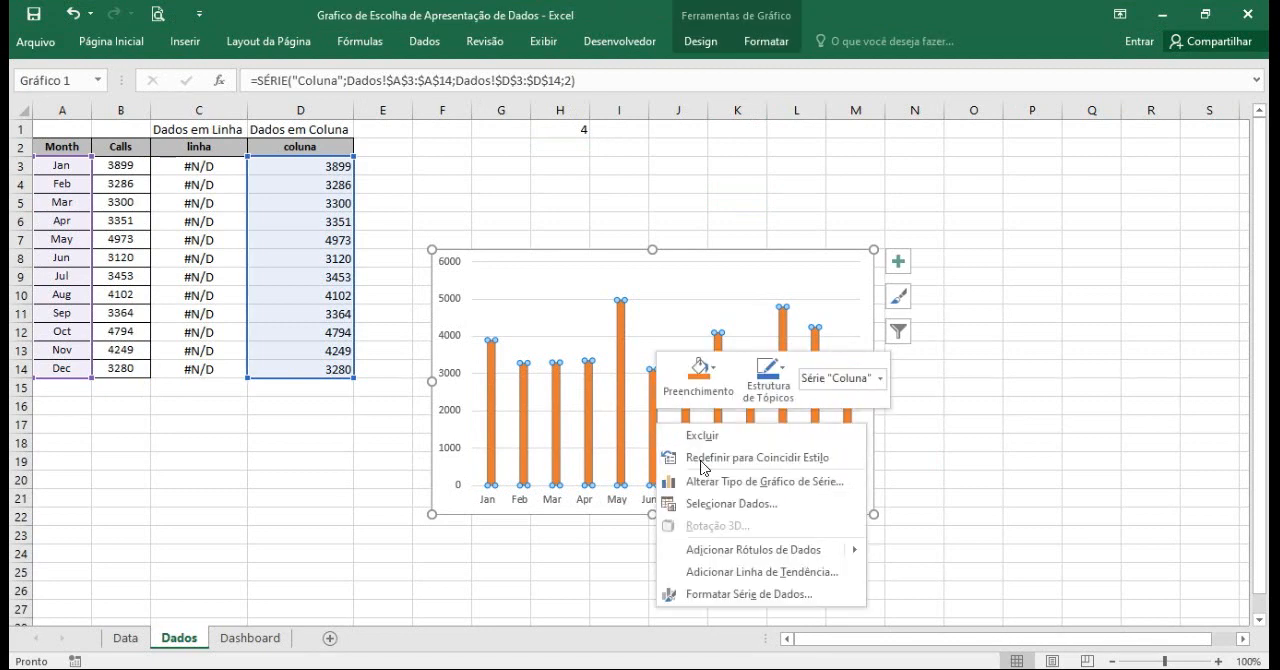
{"action": "left_click", "coordinate": [803, 482]}
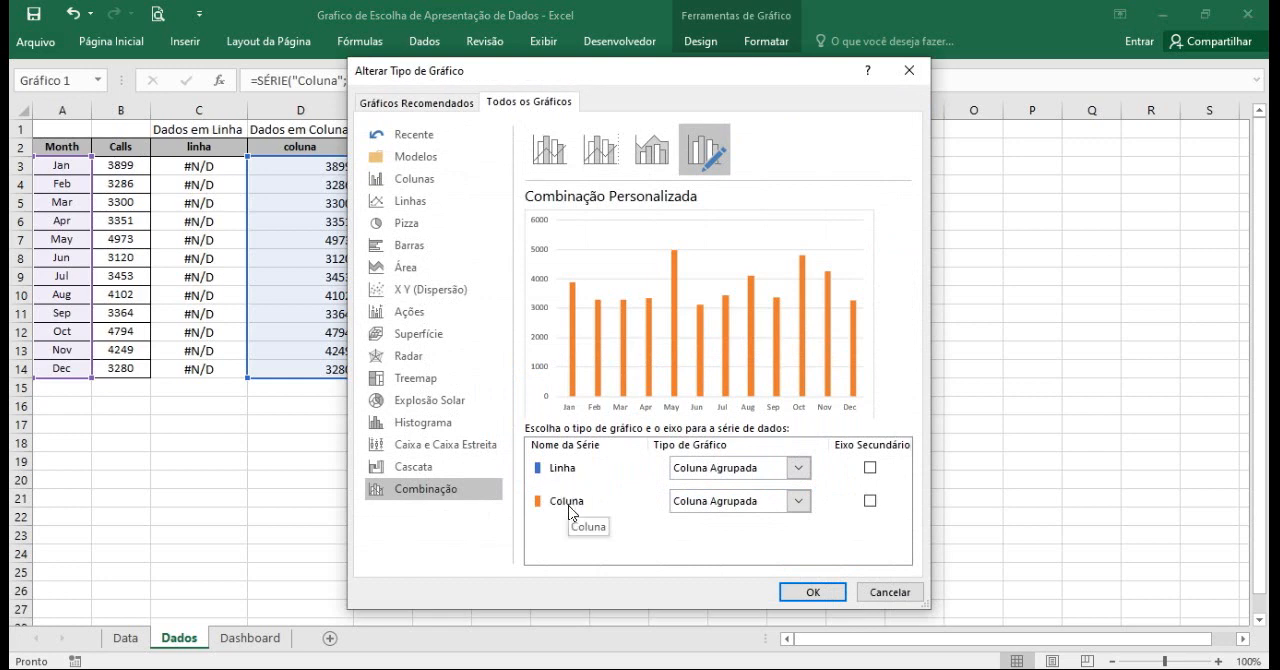
{"action": "left_click", "coordinate": [805, 471]}
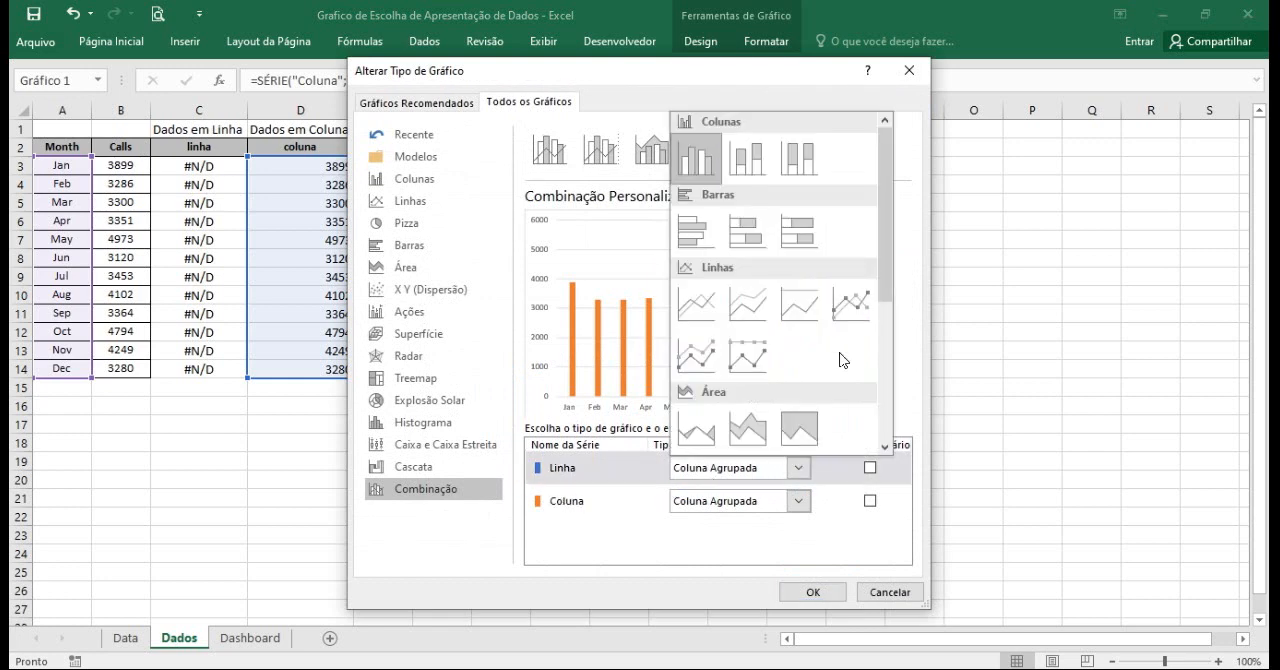
{"action": "left_click", "coordinate": [851, 302]}
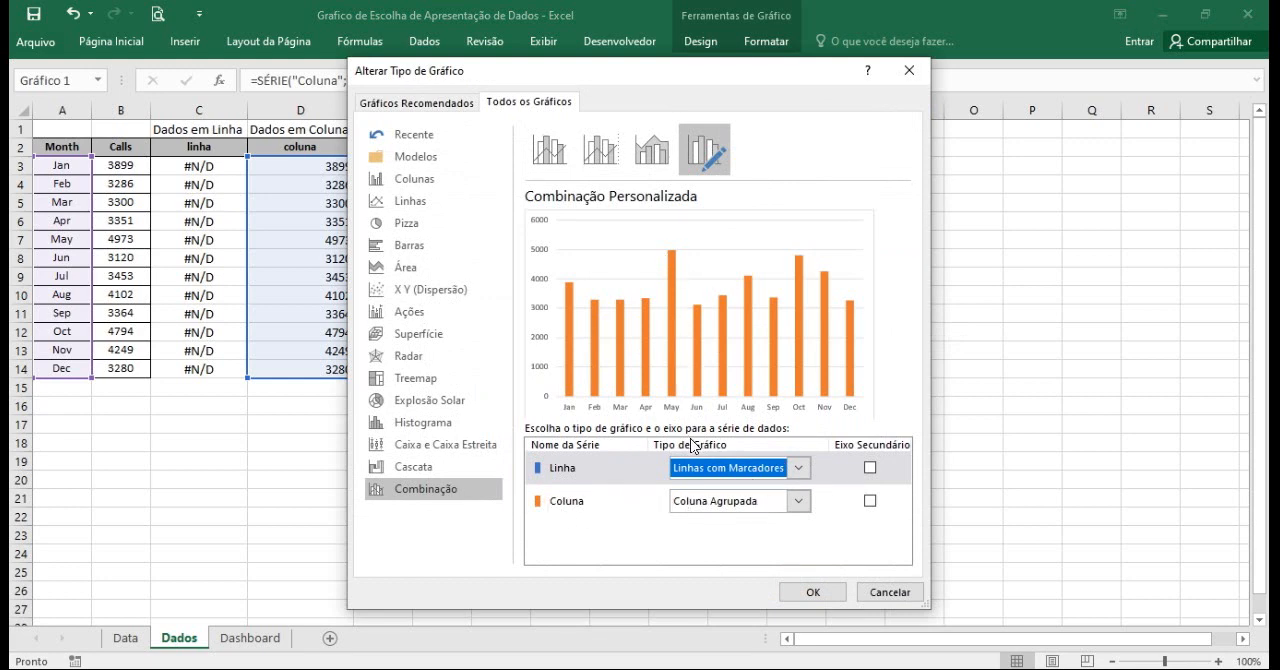
{"action": "left_click", "coordinate": [813, 592]}
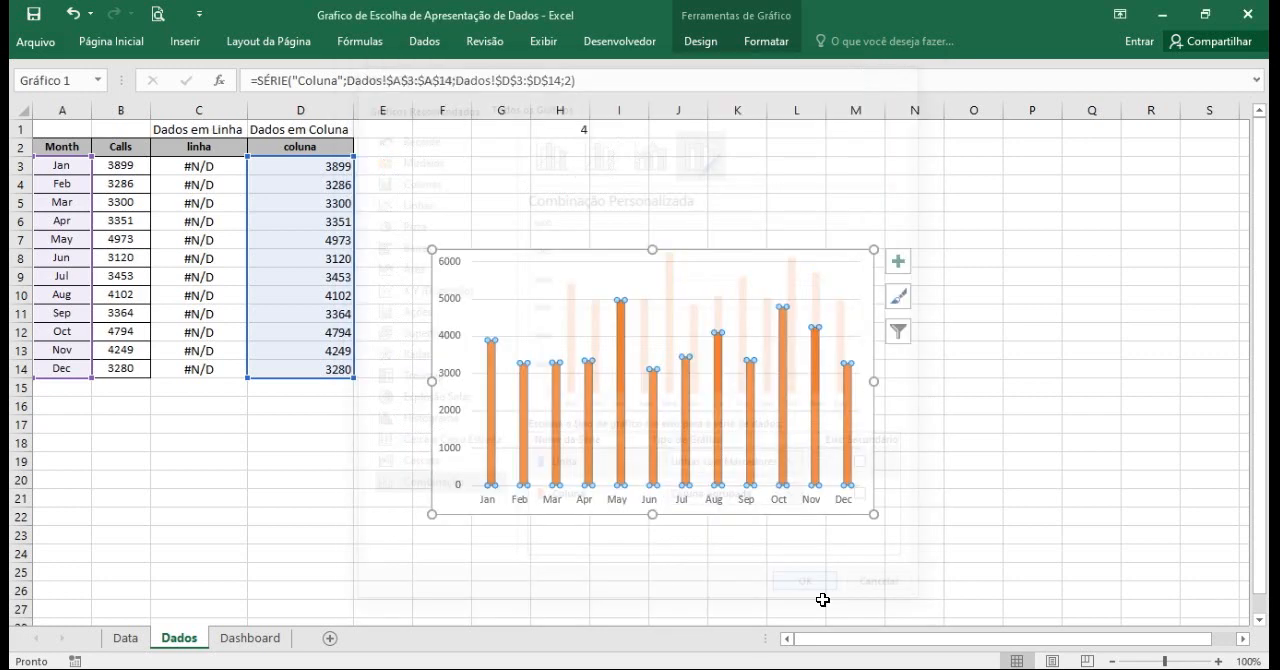
{"action": "left_click", "coordinate": [992, 457]}
Test the line and column display of the combination chart by setting H1 to 3 and then to 4.
{"action": "left_click", "coordinate": [574, 128]}
{"action": "type", "text": "4"}
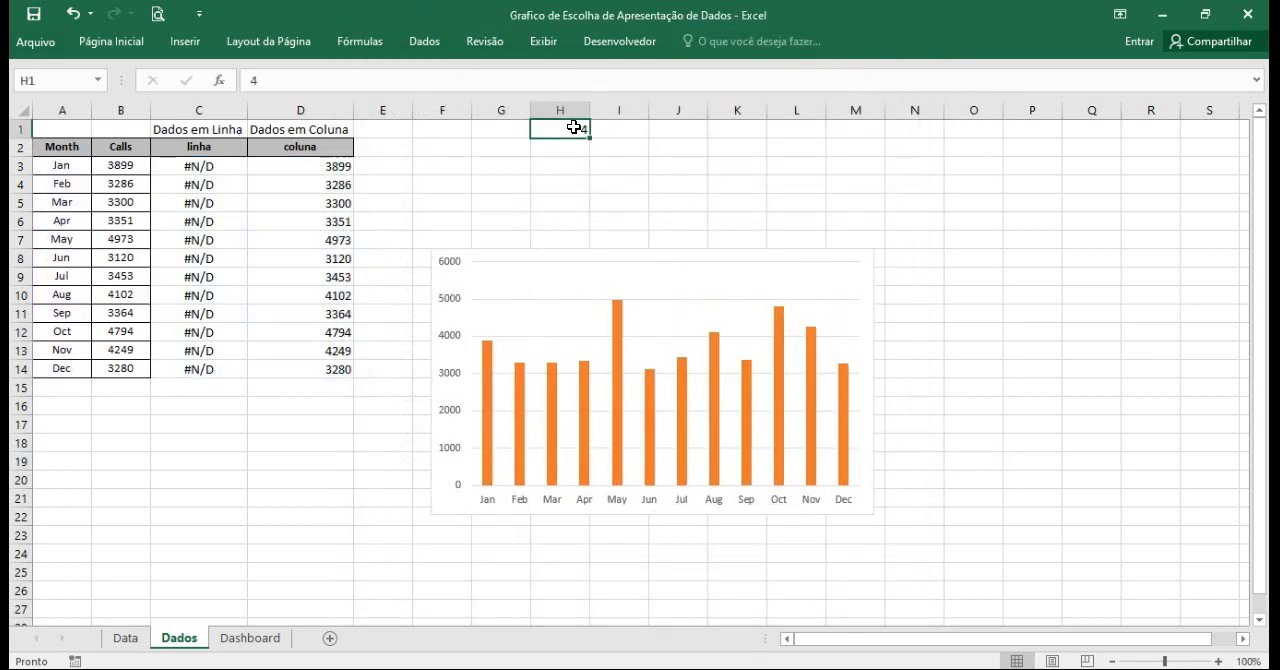
{"action": "type", "text": "3"}
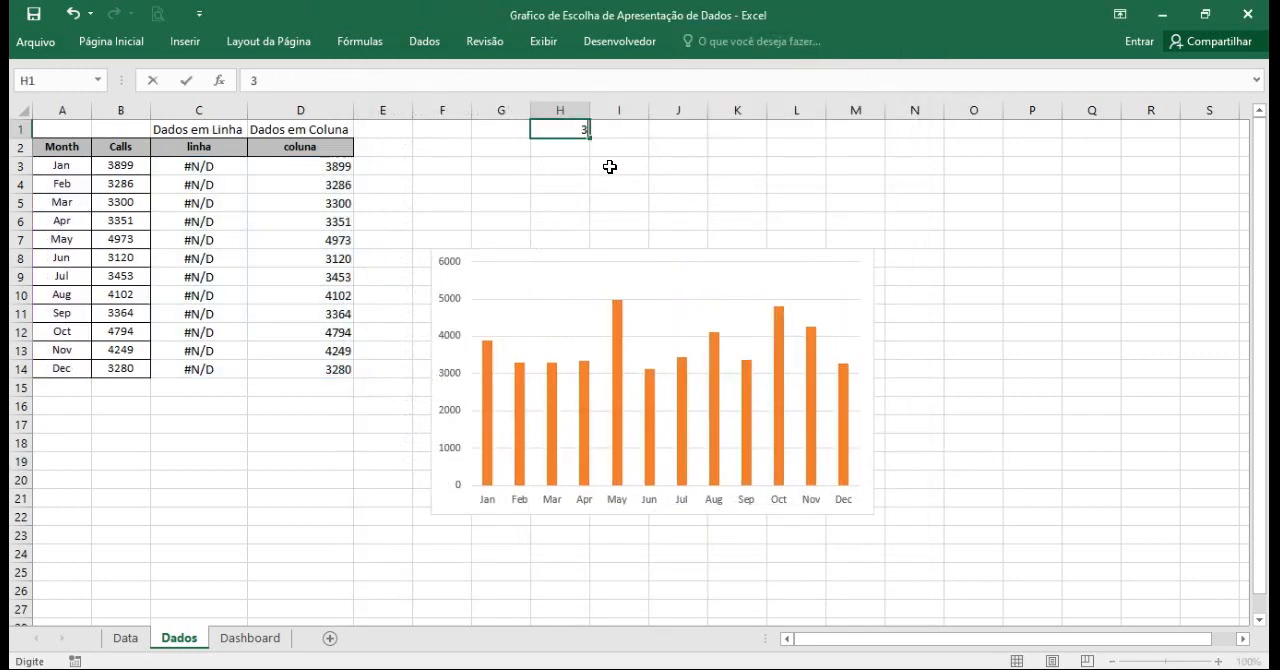
{"action": "left_click", "coordinate": [619, 179]}
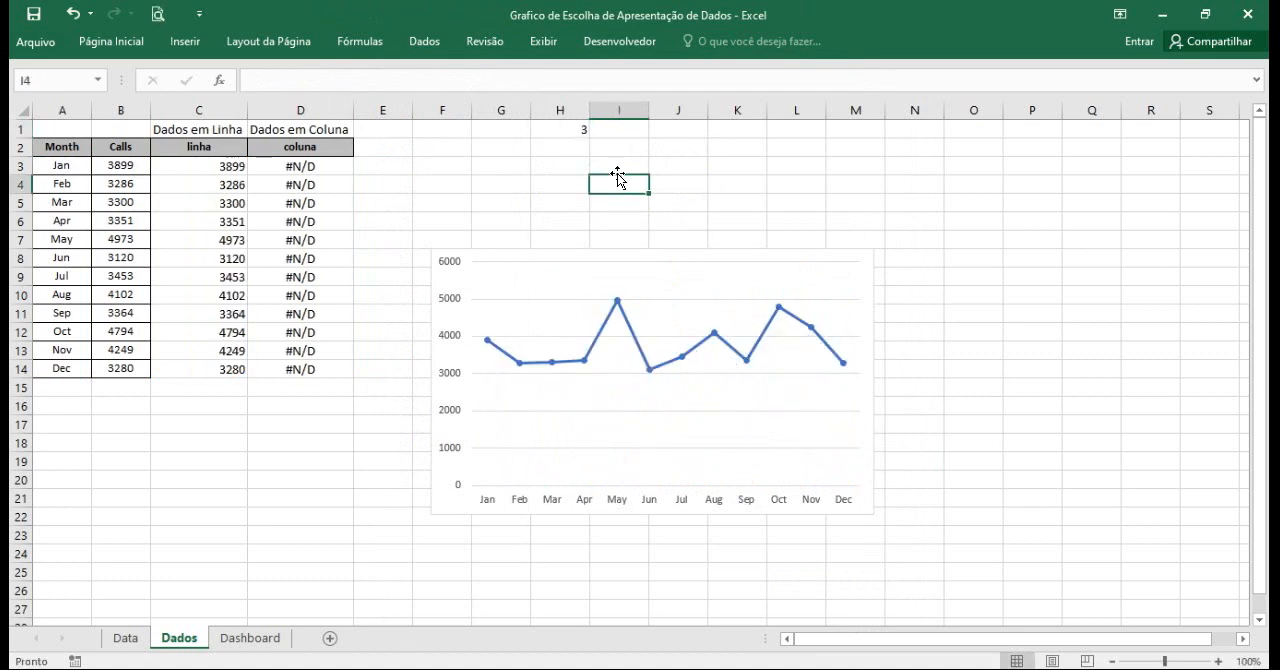
{"action": "left_click", "coordinate": [583, 131]}
{"action": "type", "text": "4"}
{"action": "left_click", "coordinate": [617, 191]}
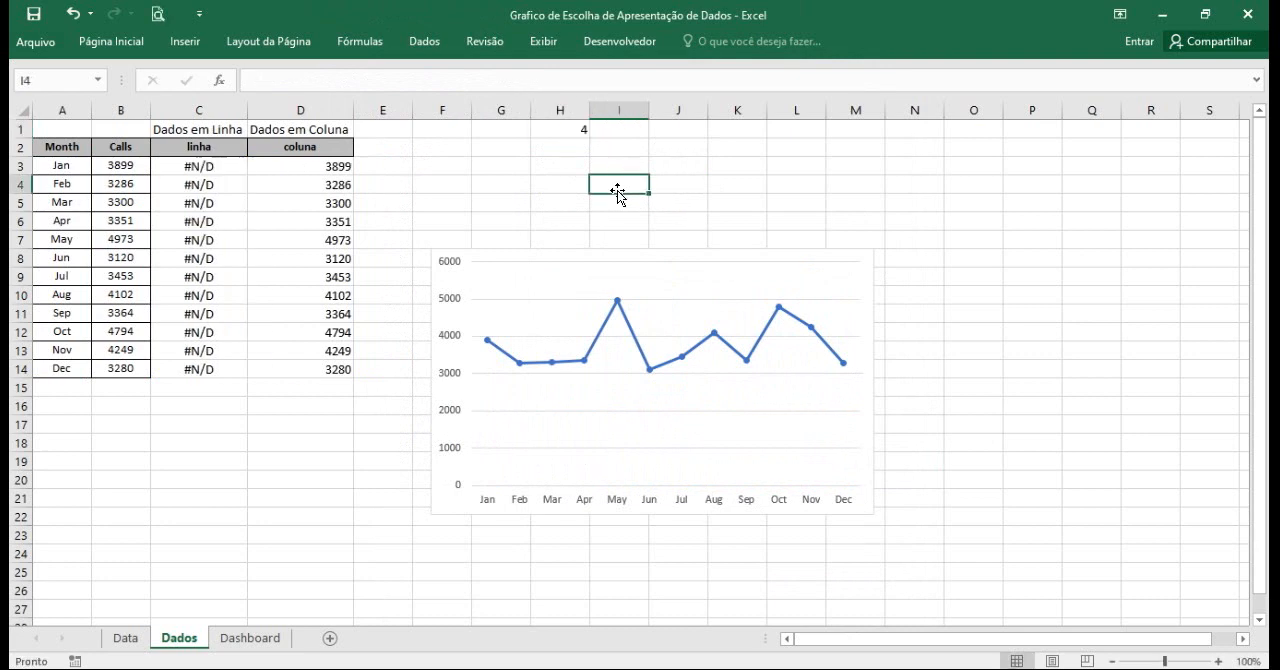
Move the combination chart from Dados to the Dashboard sheet, just below the two option buttons, and try both buttons.
{"action": "left_click", "coordinate": [689, 259]}
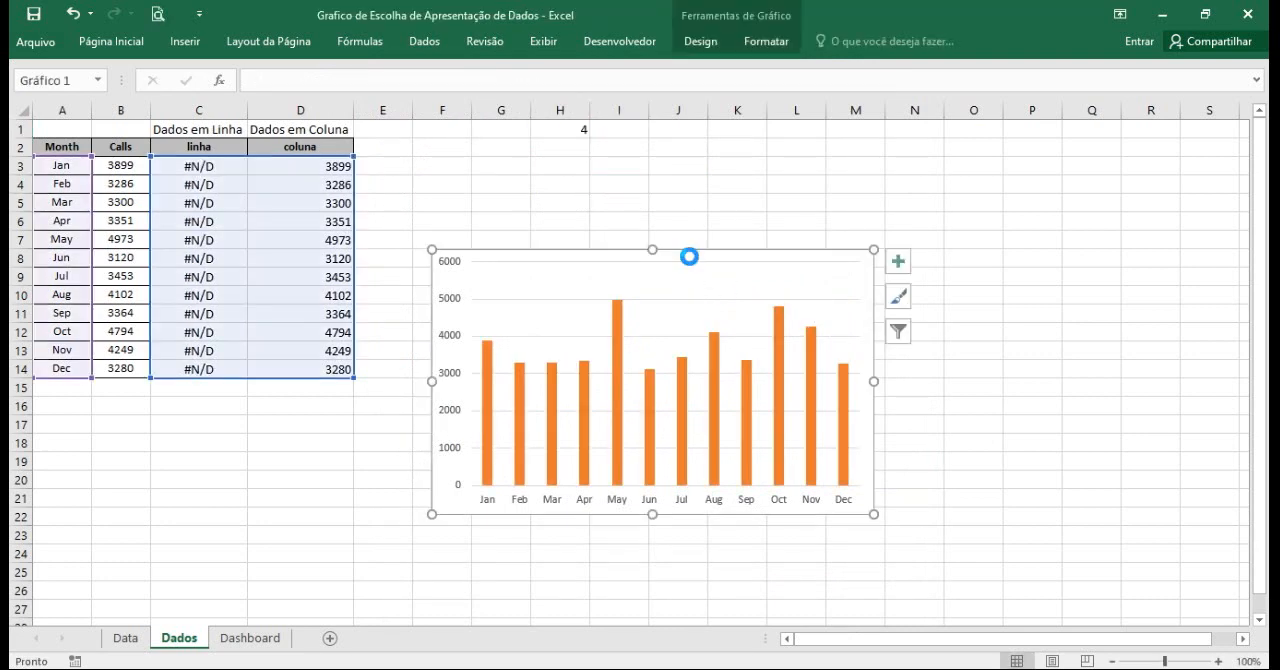
{"action": "key", "text": "Delete"}
{"action": "left_click", "coordinate": [250, 638]}
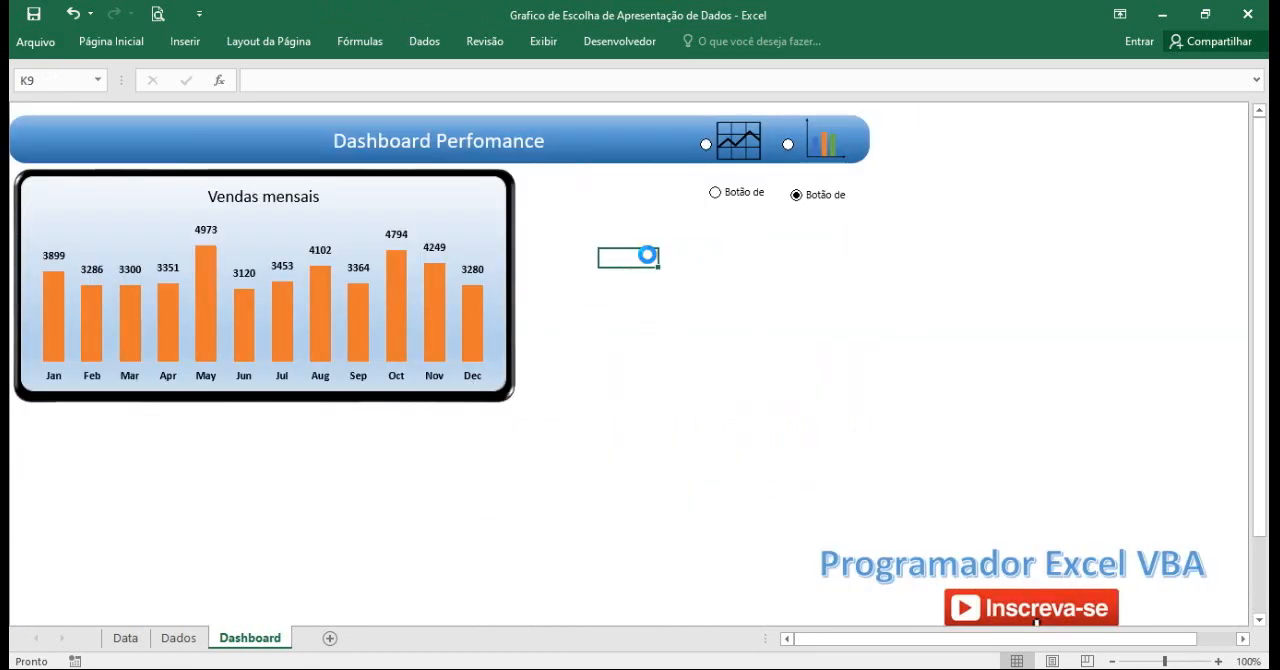
{"action": "key", "text": "ctrl+v"}
{"action": "left_click_drag", "start_coordinate": [668, 266], "coordinate": [698, 223]}
{"action": "left_click", "coordinate": [982, 166]}
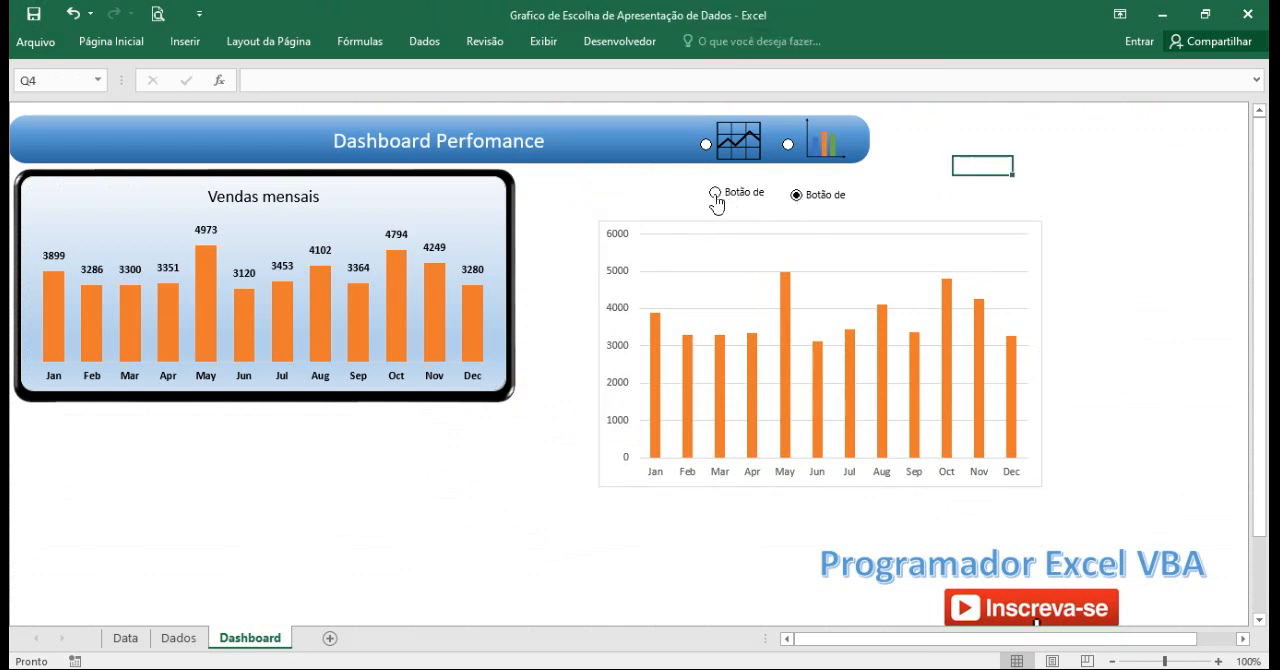
{"action": "left_click", "coordinate": [715, 194]}
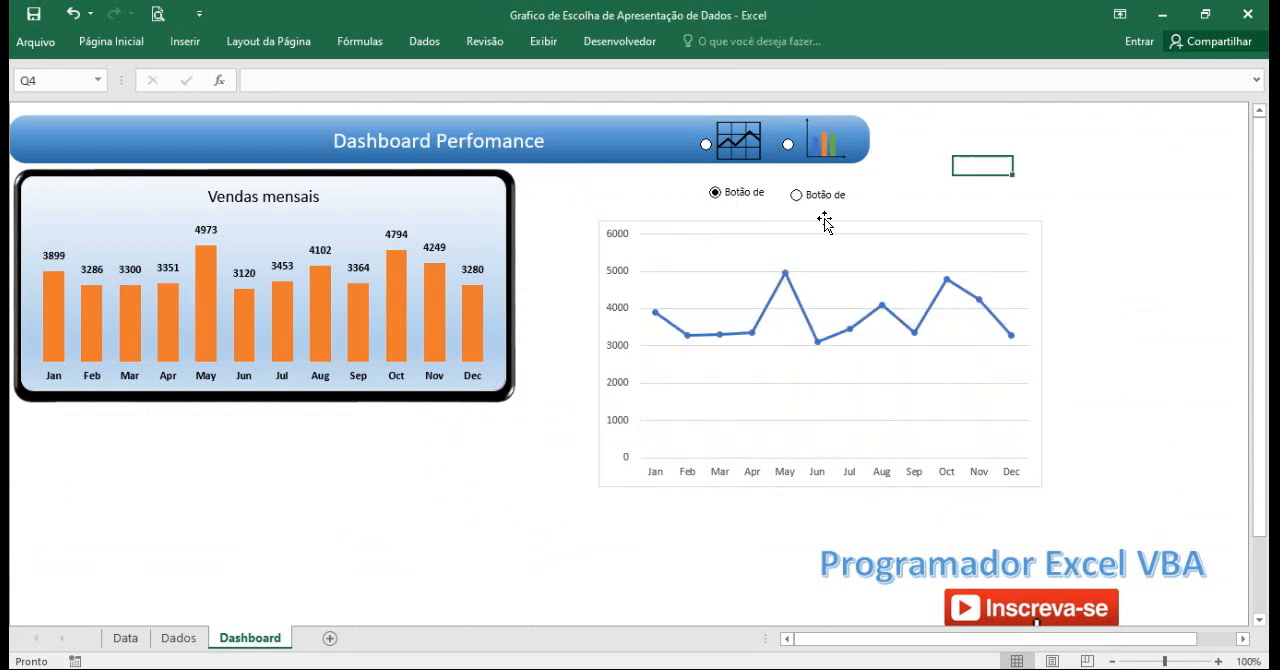
{"action": "left_click", "coordinate": [797, 196]}
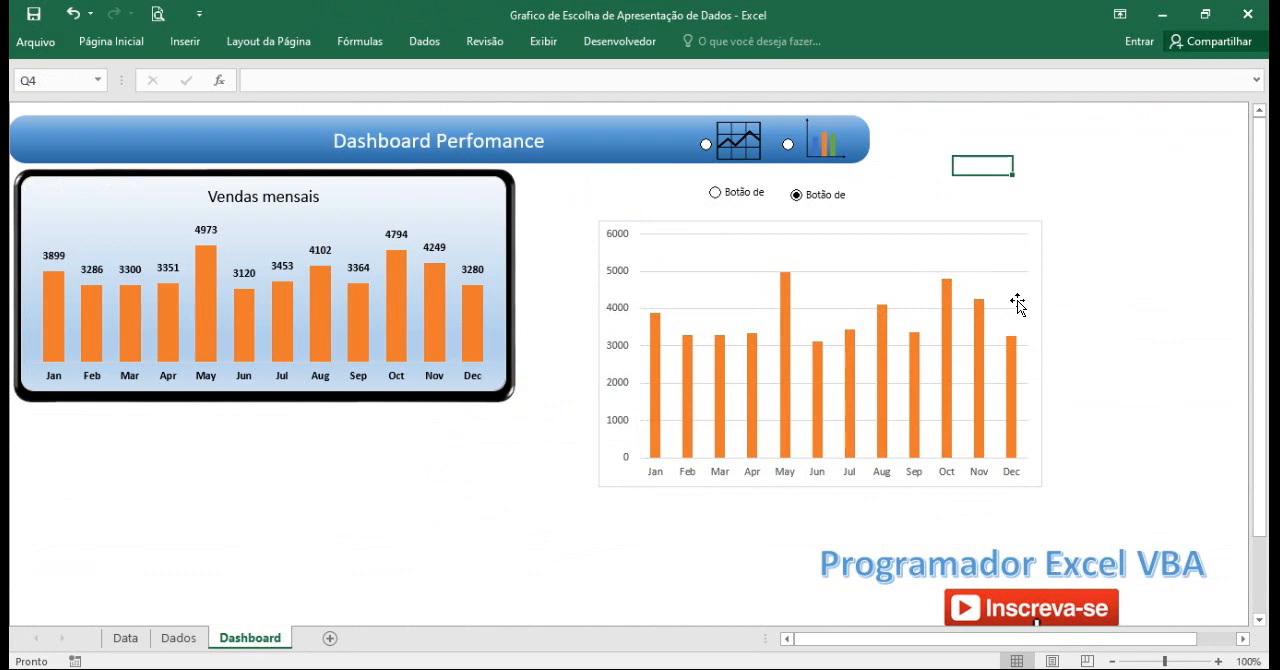
Change the caption of the second option button, under the column chart picture, to Barras.
{"action": "right_click", "coordinate": [820, 198]}
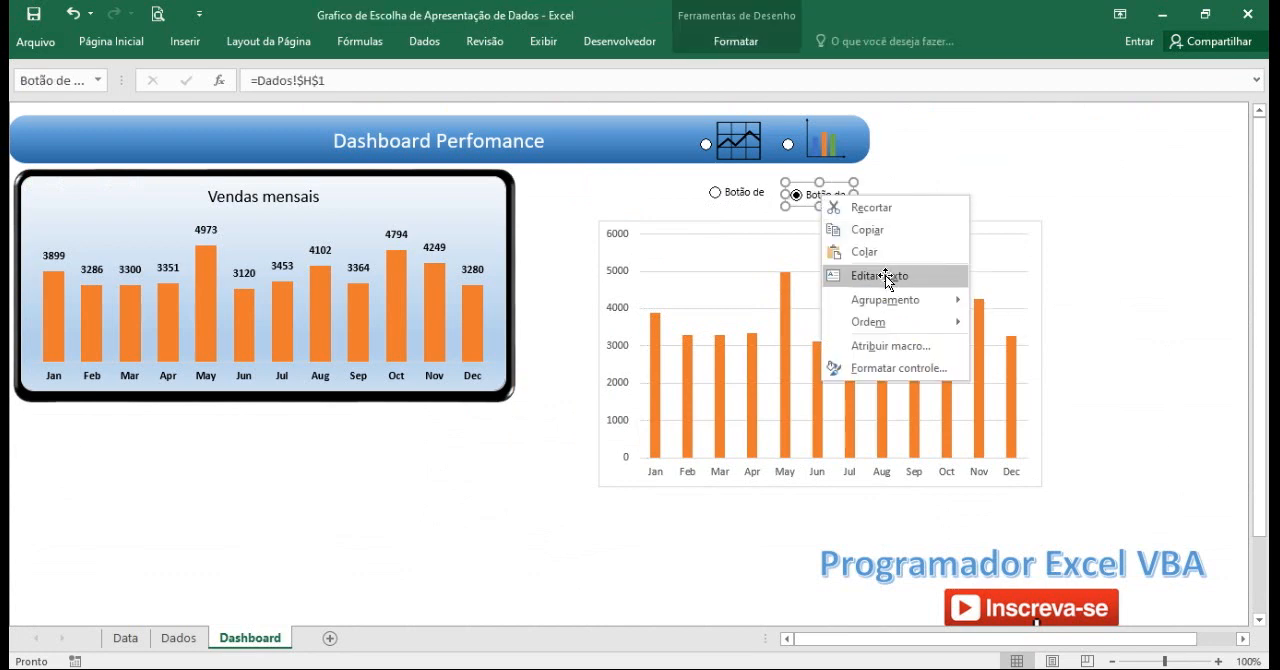
{"action": "left_click", "coordinate": [880, 276]}
{"action": "left_click_drag", "start_coordinate": [833, 196], "coordinate": [850, 196]}
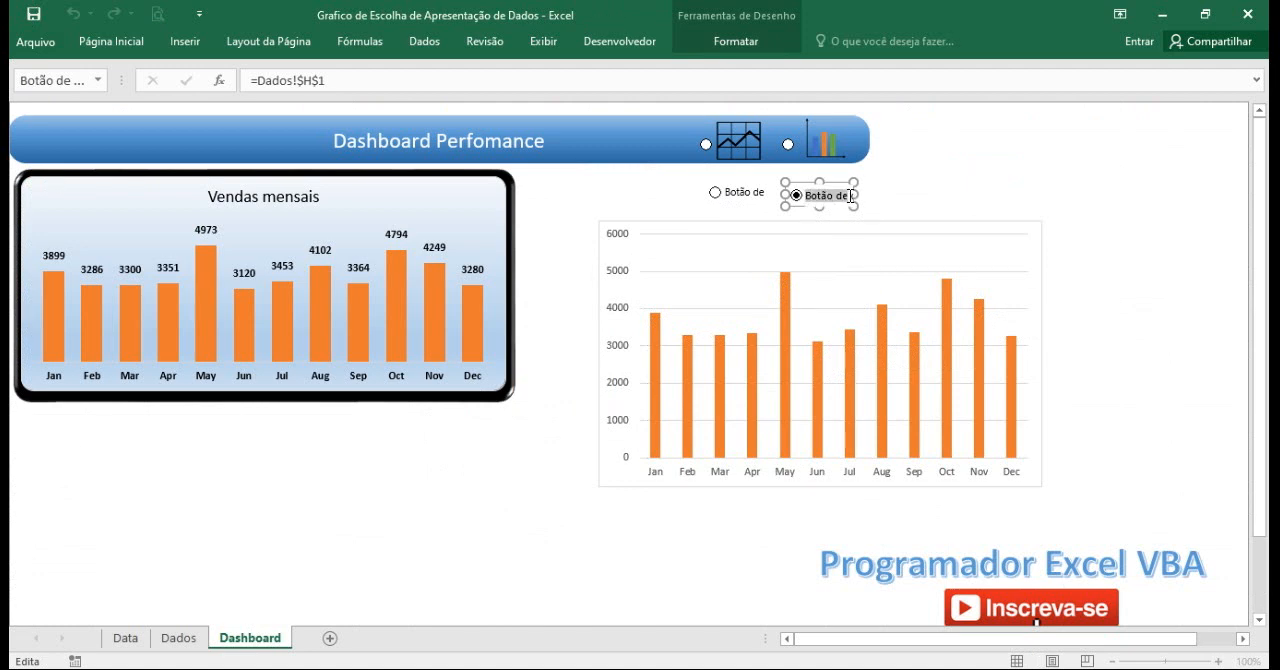
{"action": "type", "text": "Barras"}
{"action": "left_click", "coordinate": [920, 178]}
Change the caption of the first option button, under the line chart picture, to Linhas.
{"action": "left_click", "coordinate": [744, 193], "text": "ctrl"}
{"action": "right_click", "coordinate": [744, 193]}
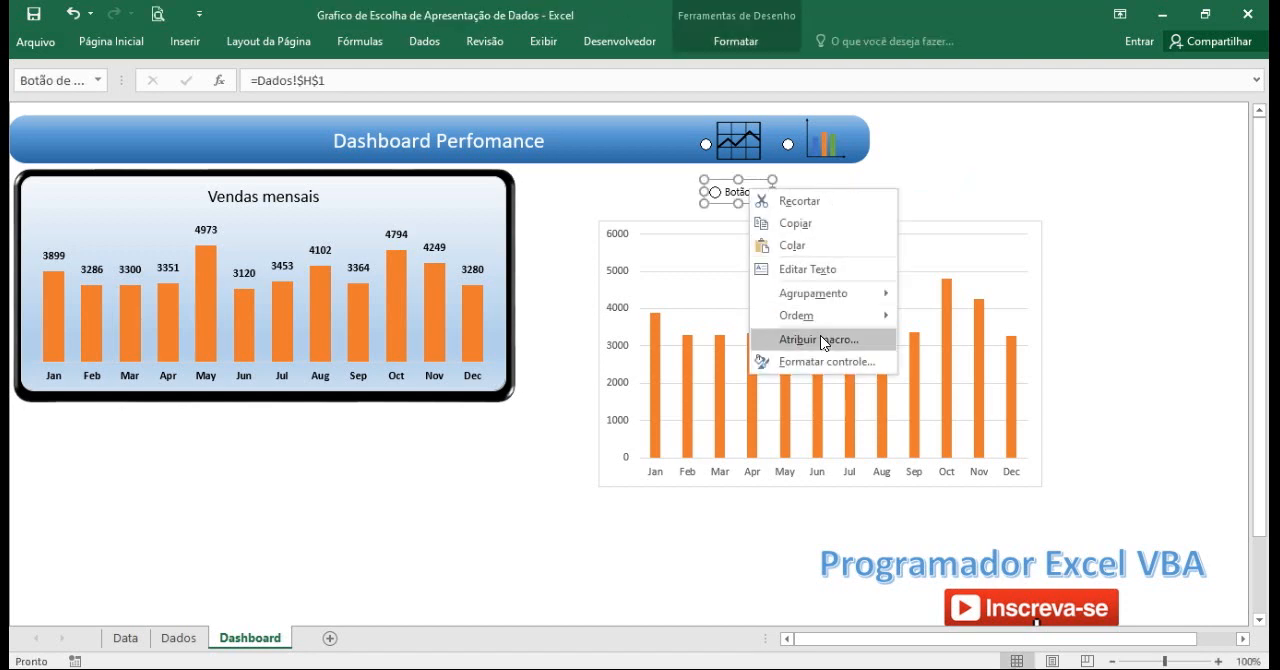
{"action": "left_click", "coordinate": [807, 269]}
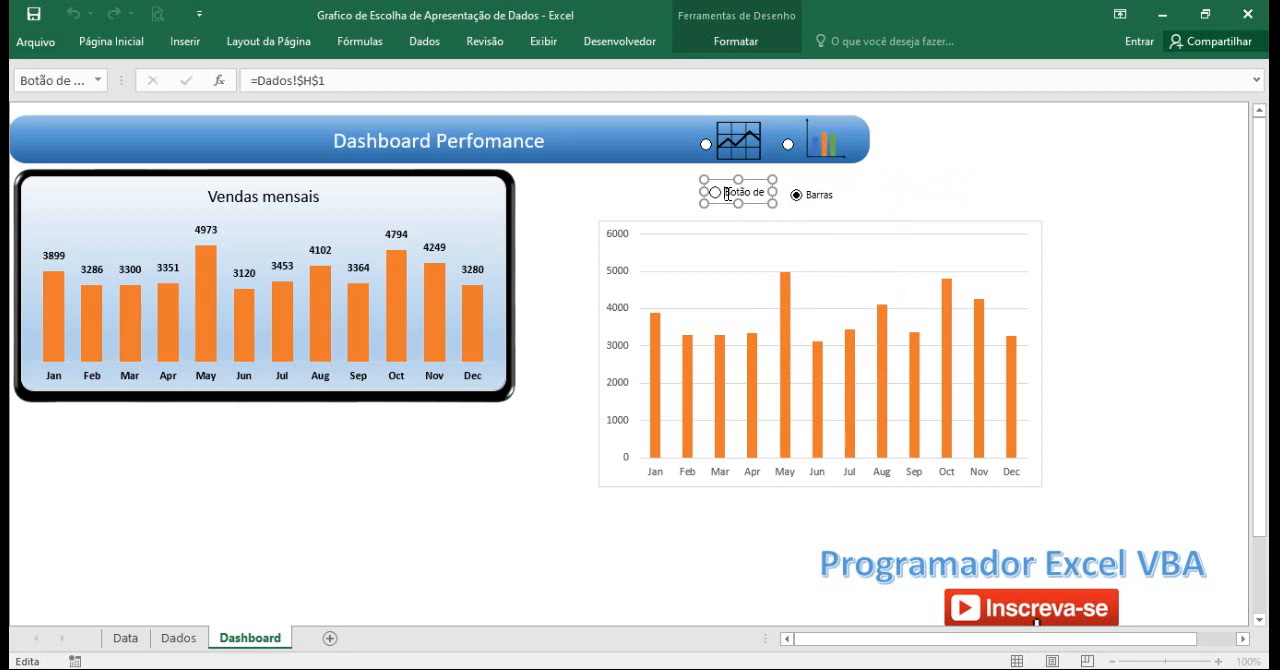
{"action": "left_click_drag", "start_coordinate": [725, 193], "coordinate": [767, 194]}
{"action": "type", "text": "Linhas"}
{"action": "left_click", "coordinate": [922, 198]}
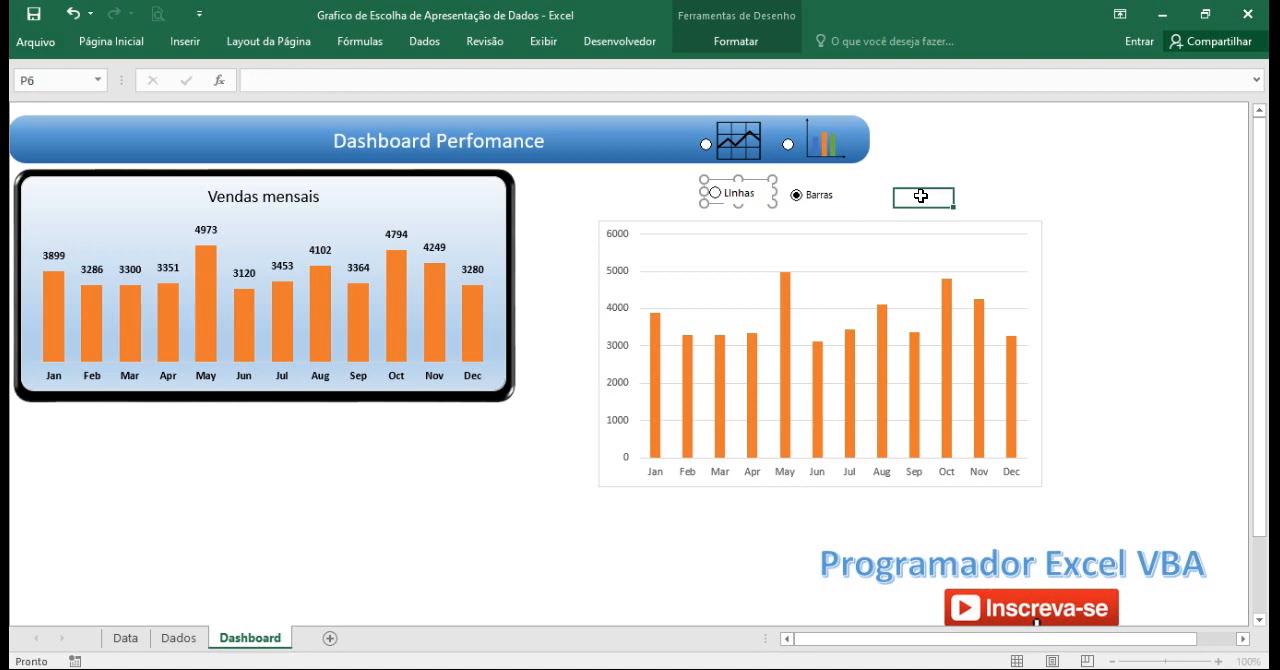
Test the relabelled option buttons by switching the chart to Linhas, to Barras and back to Linhas.
{"action": "left_click", "coordinate": [737, 194]}
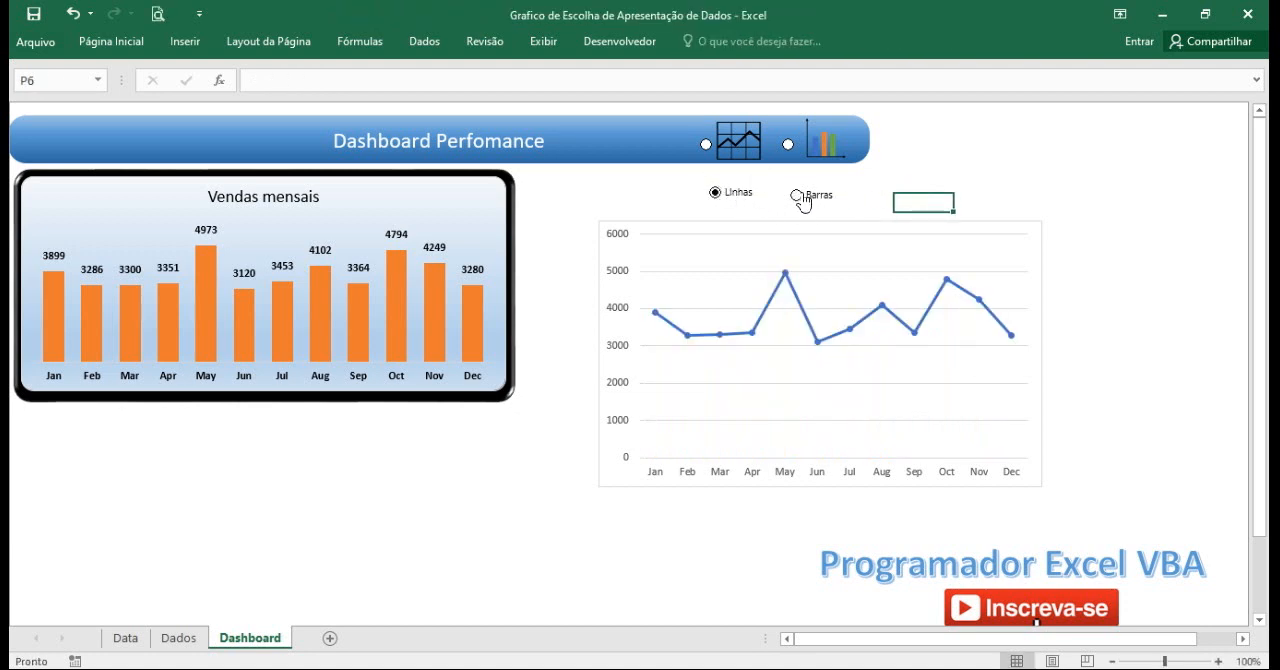
{"action": "left_click", "coordinate": [797, 196]}
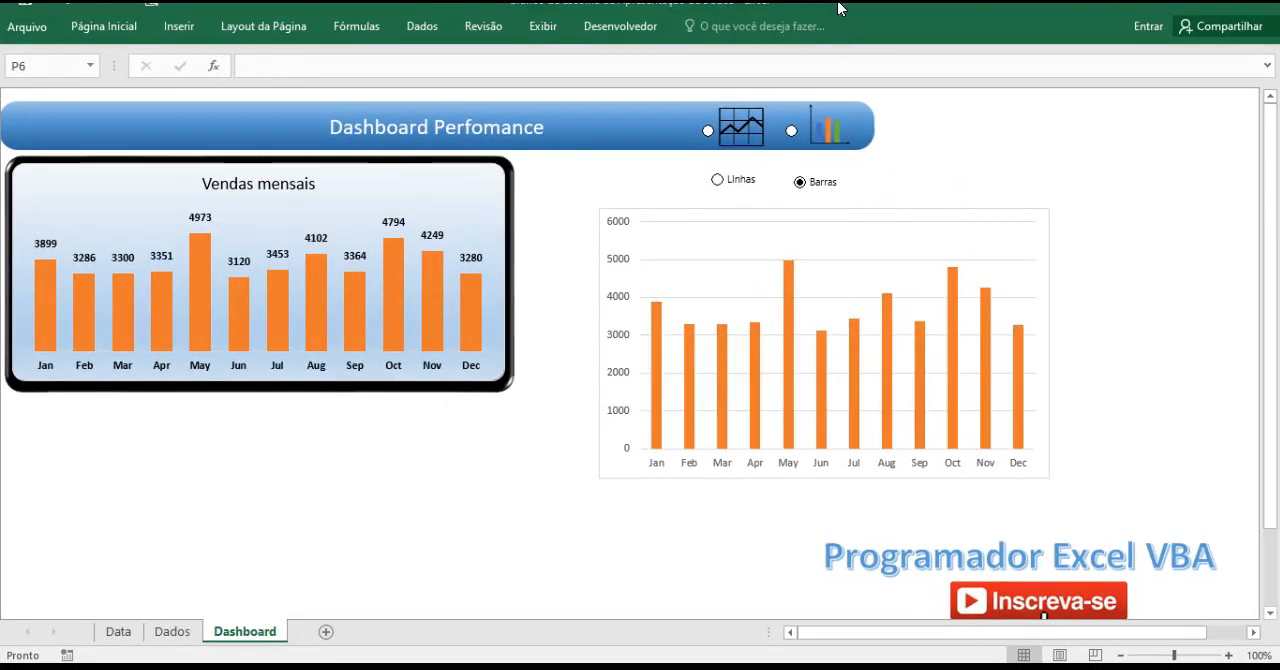
{"action": "left_click", "coordinate": [717, 179]}
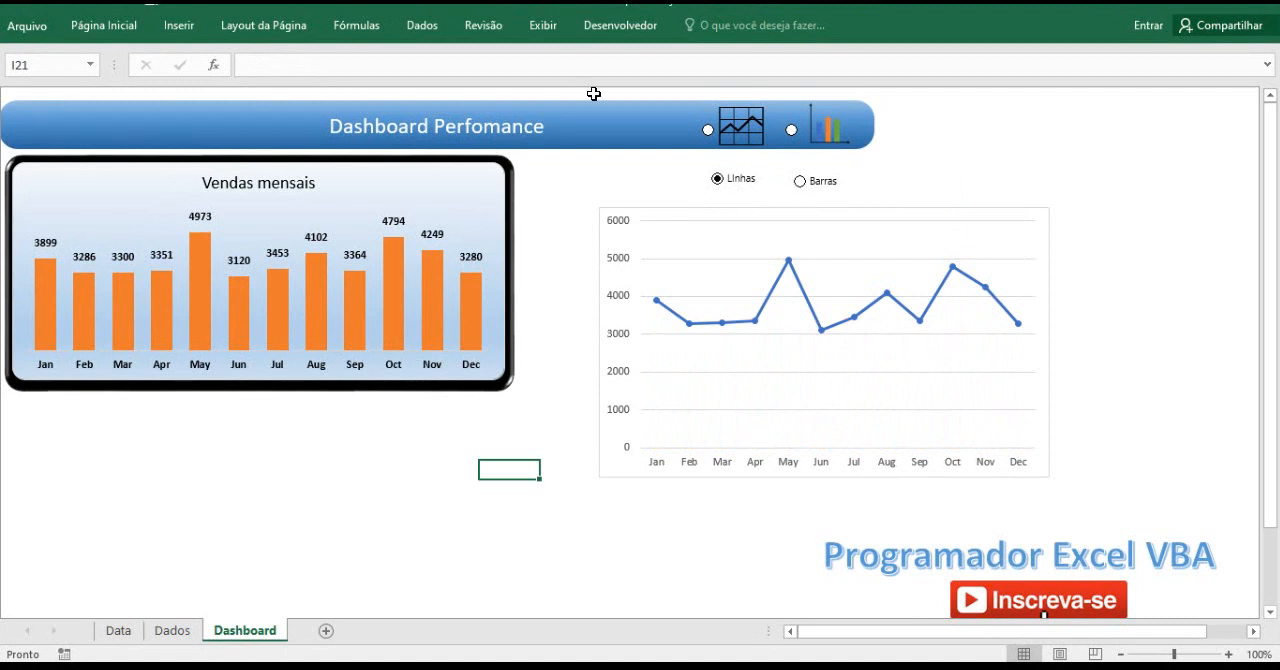
Add data labels to the Linha series of the new Dashboard chart.
{"action": "right_click", "coordinate": [789, 267]}
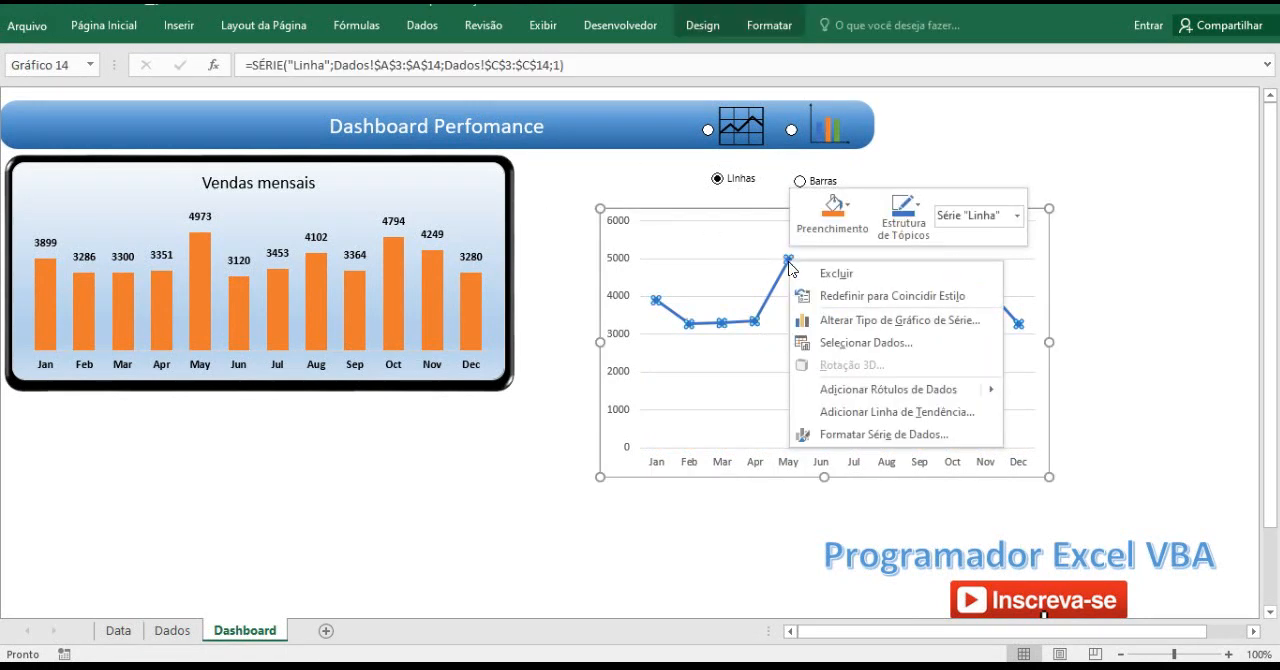
{"action": "left_click", "coordinate": [877, 395]}
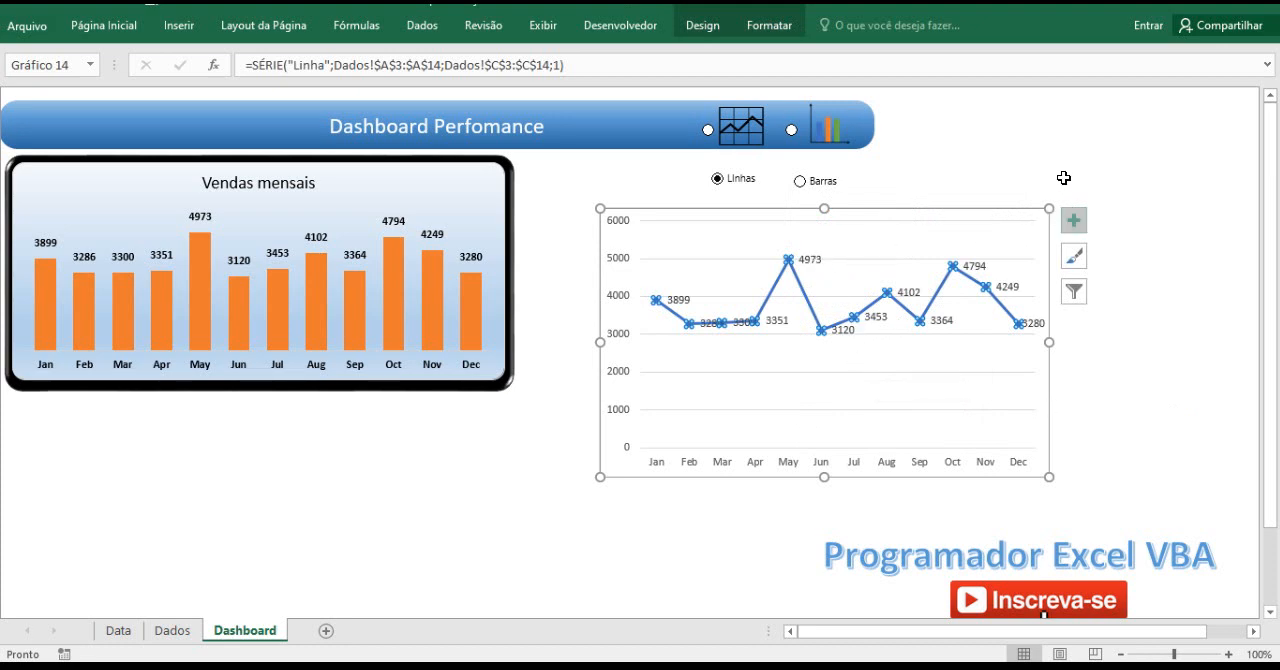
{"action": "left_click", "coordinate": [906, 169]}
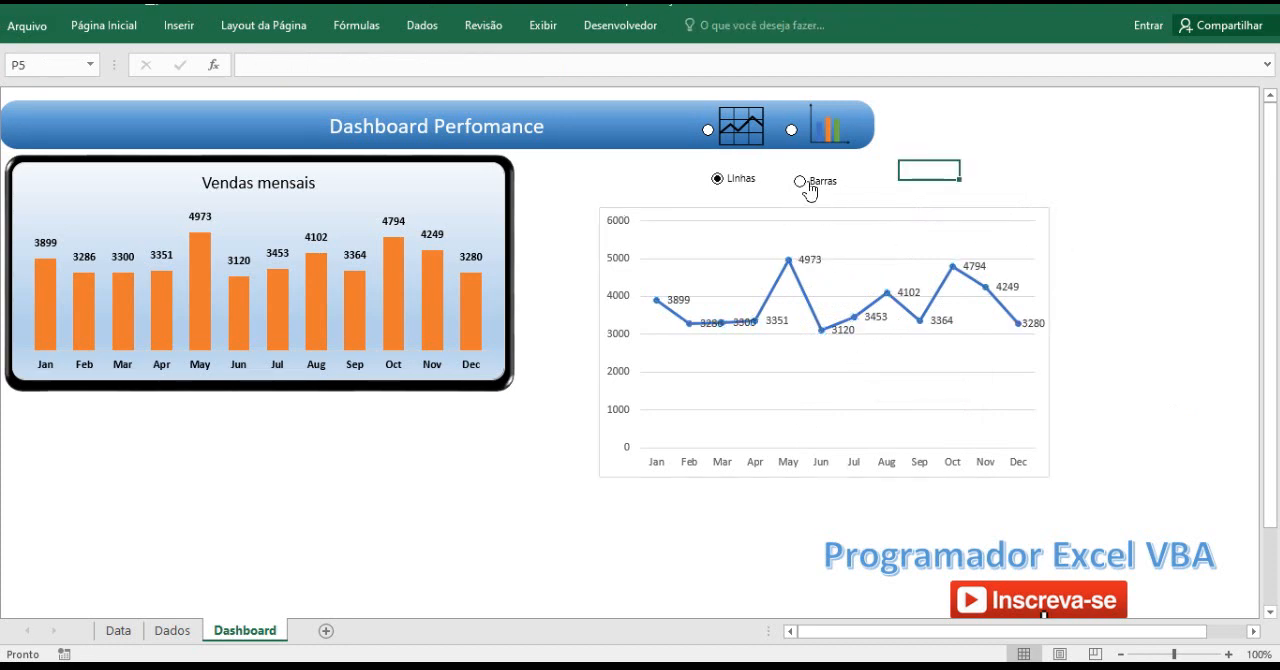
Switch the chart to Barras and add data labels to the Coluna series.
{"action": "left_click", "coordinate": [801, 181]}
{"action": "right_click", "coordinate": [790, 268]}
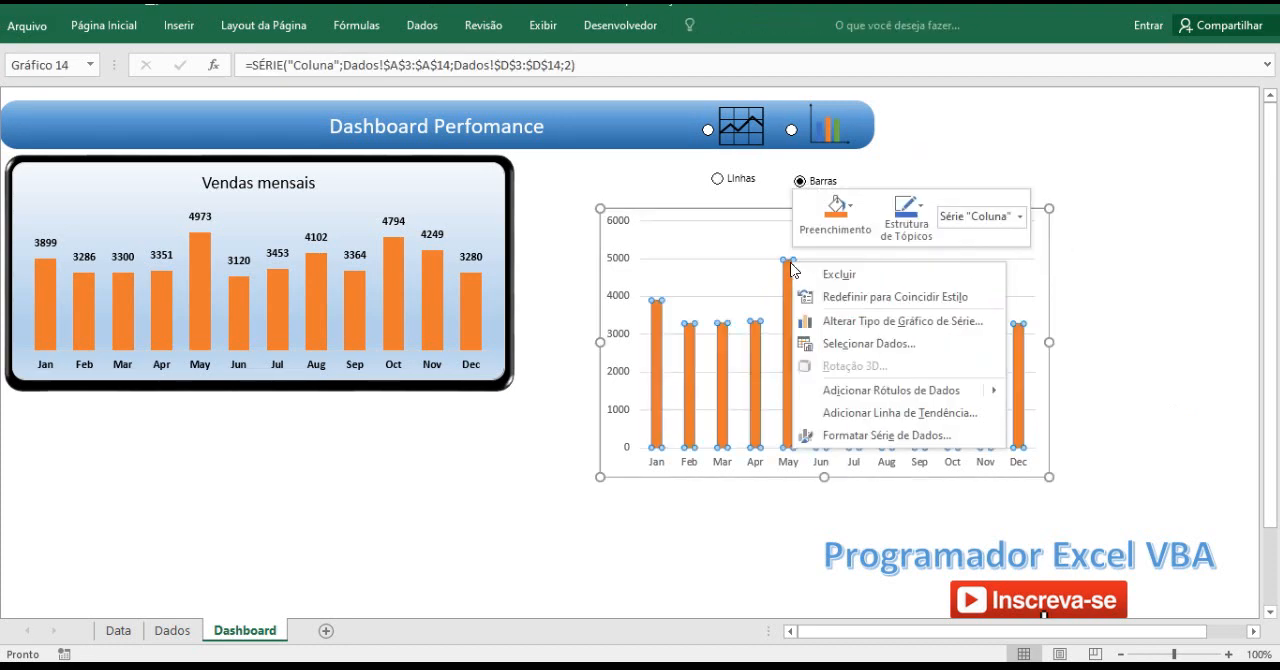
{"action": "left_click", "coordinate": [876, 400]}
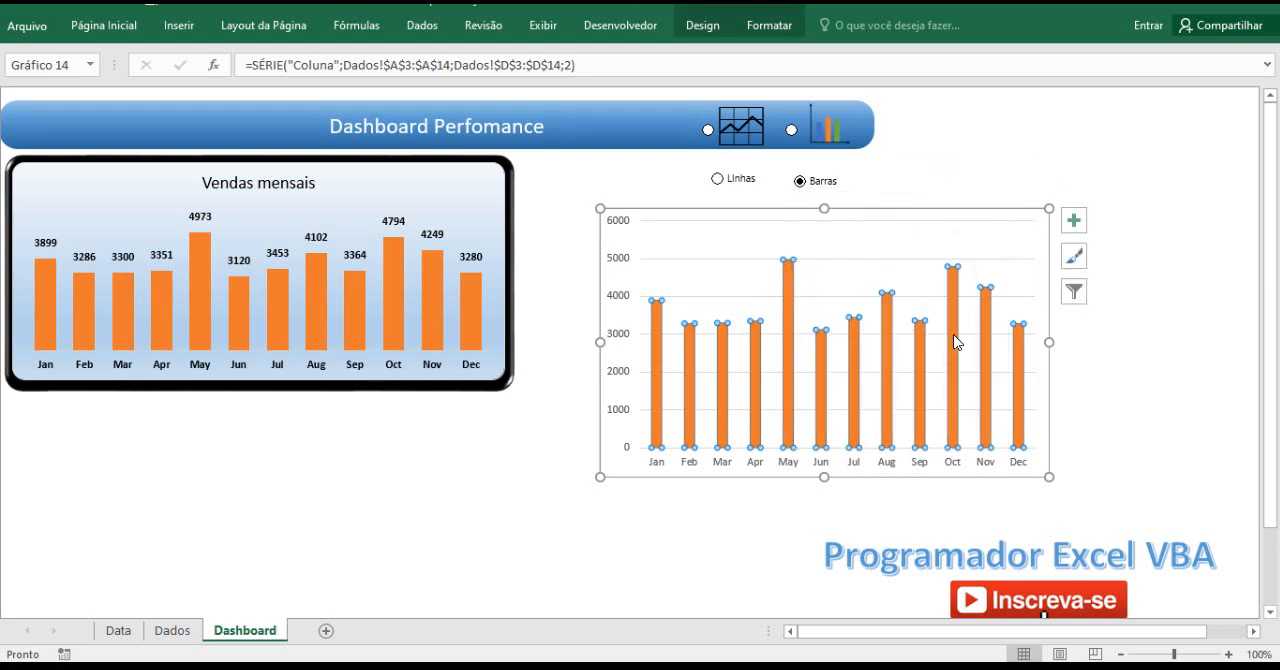
{"action": "left_click", "coordinate": [1100, 170]}
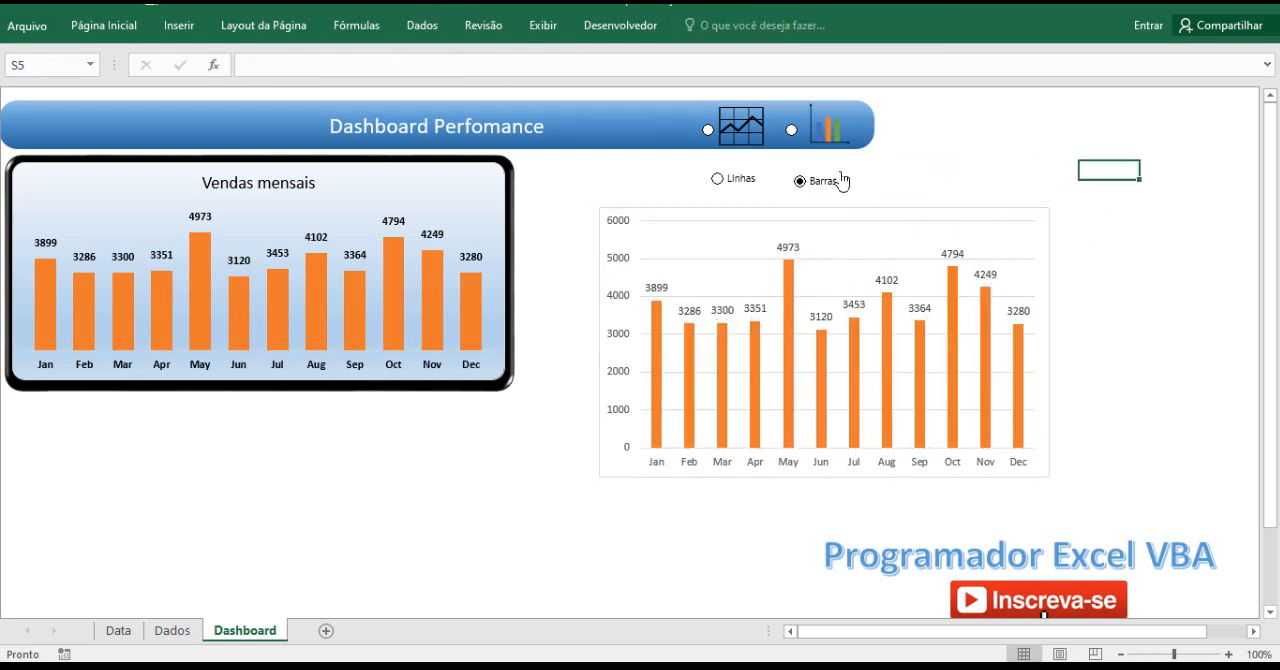
Check the chart's data labels in both displays with the option buttons, and again with H1 on Dados set to 3.
{"action": "left_click", "coordinate": [718, 180]}
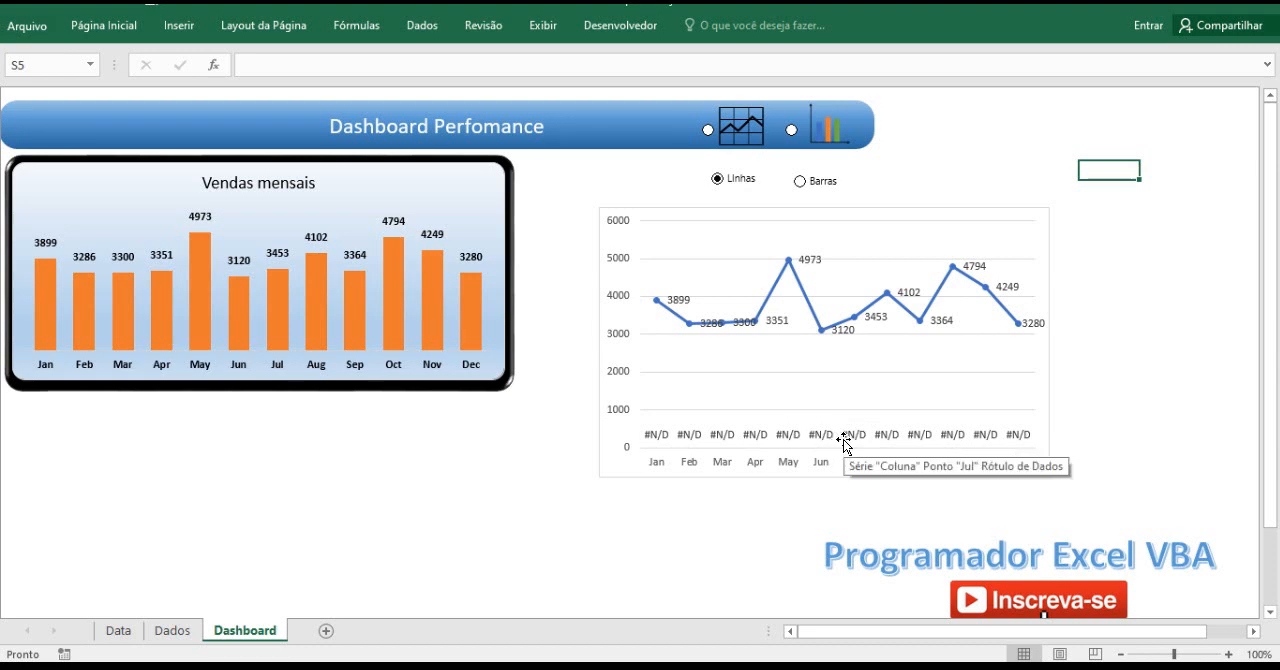
{"action": "left_click", "coordinate": [801, 182]}
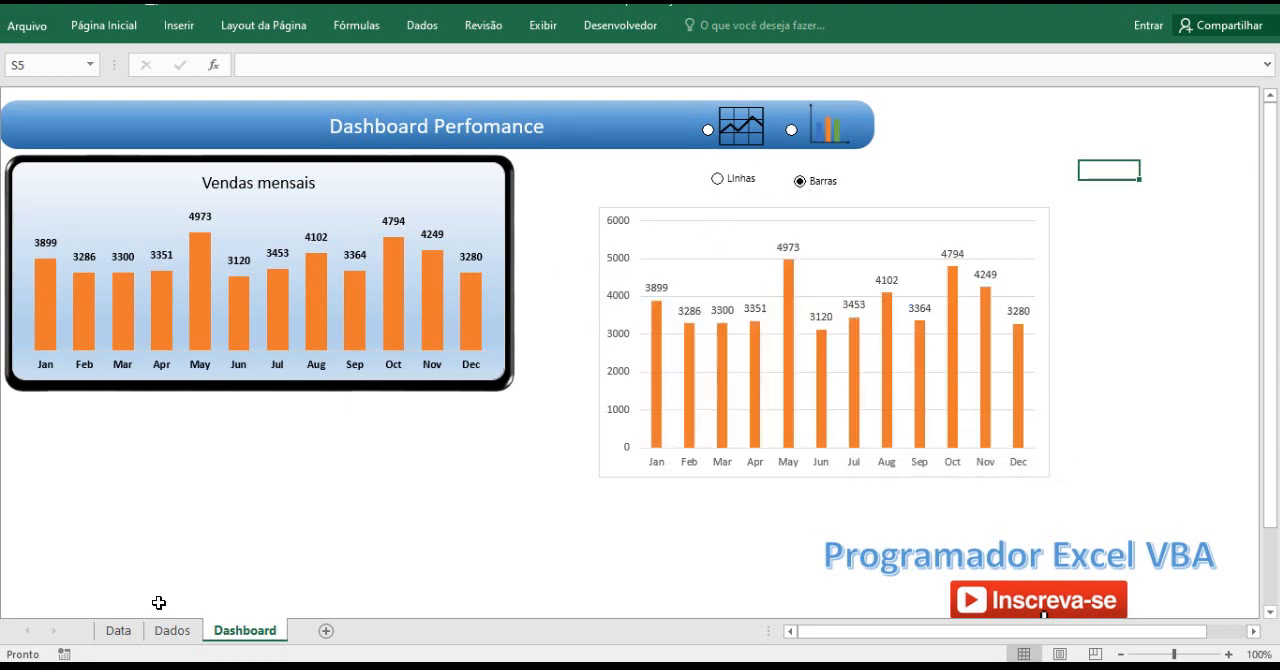
{"action": "left_click", "coordinate": [172, 631]}
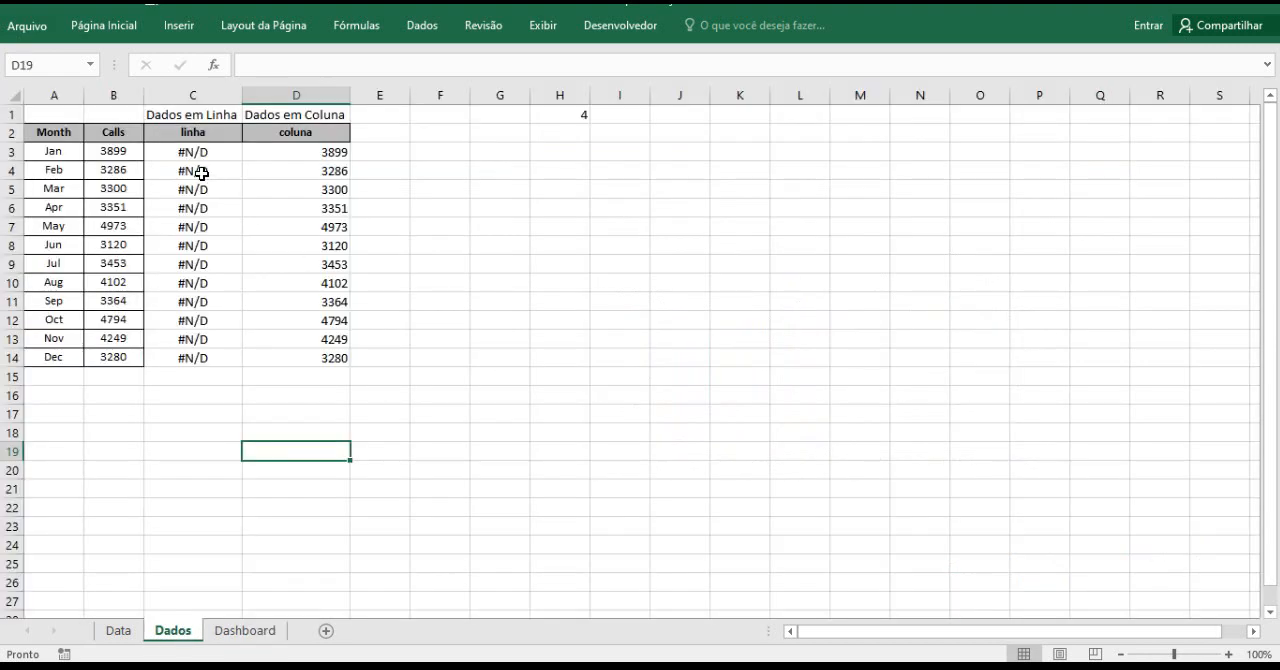
{"action": "left_click", "coordinate": [565, 115]}
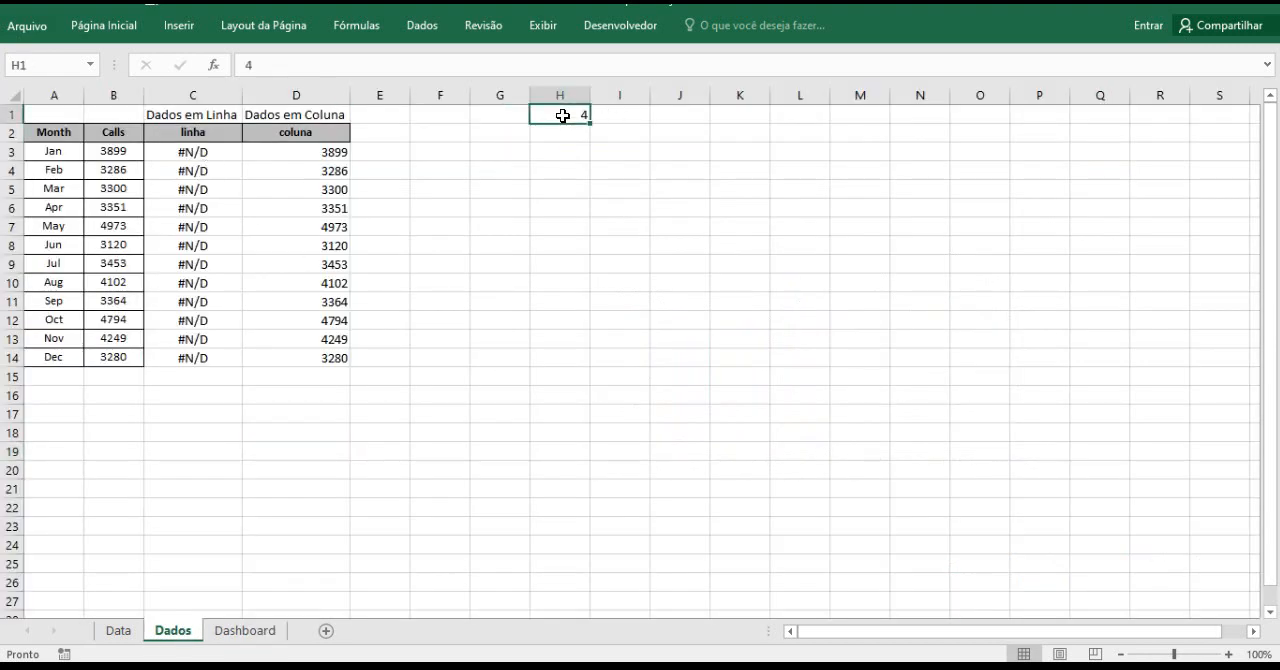
{"action": "type", "text": "3"}
{"action": "left_click", "coordinate": [549, 197]}
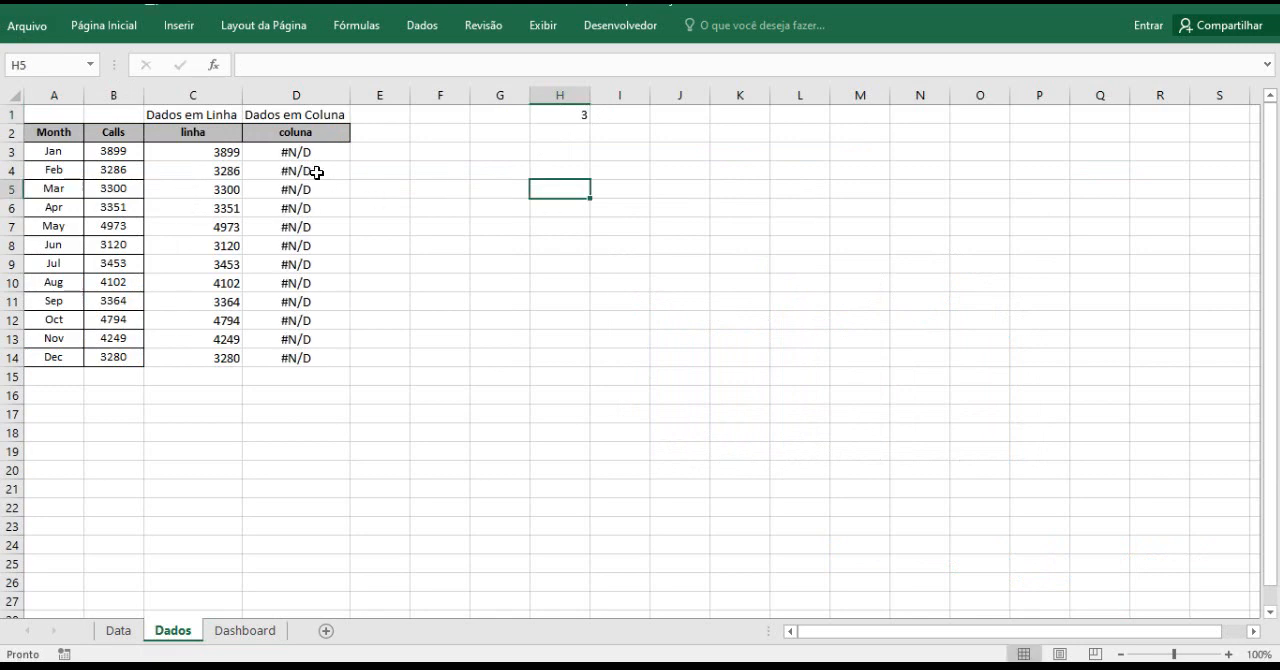
{"action": "left_click", "coordinate": [249, 631]}
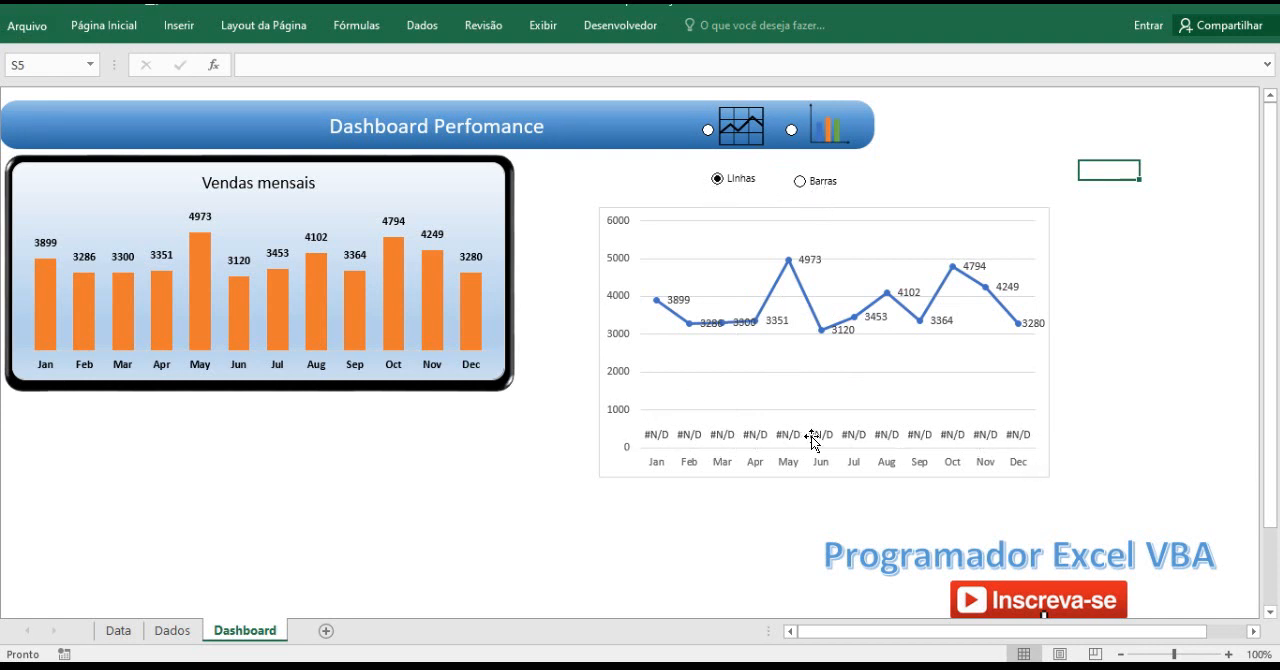
Compare the coluna cells D3:D14 on the Dados sheet with the data labels of the Dashboard chart.
{"action": "left_click", "coordinate": [172, 631]}
{"action": "left_click_drag", "start_coordinate": [302, 151], "coordinate": [302, 358]}
{"action": "left_click", "coordinate": [245, 521]}
{"action": "left_click", "coordinate": [248, 630]}
Replace NÃO.DISP() with "" in D3 on Dados, giving =SE($H$1=4;$B3;""), and fill the formula down to D14.
{"action": "left_click", "coordinate": [172, 631]}
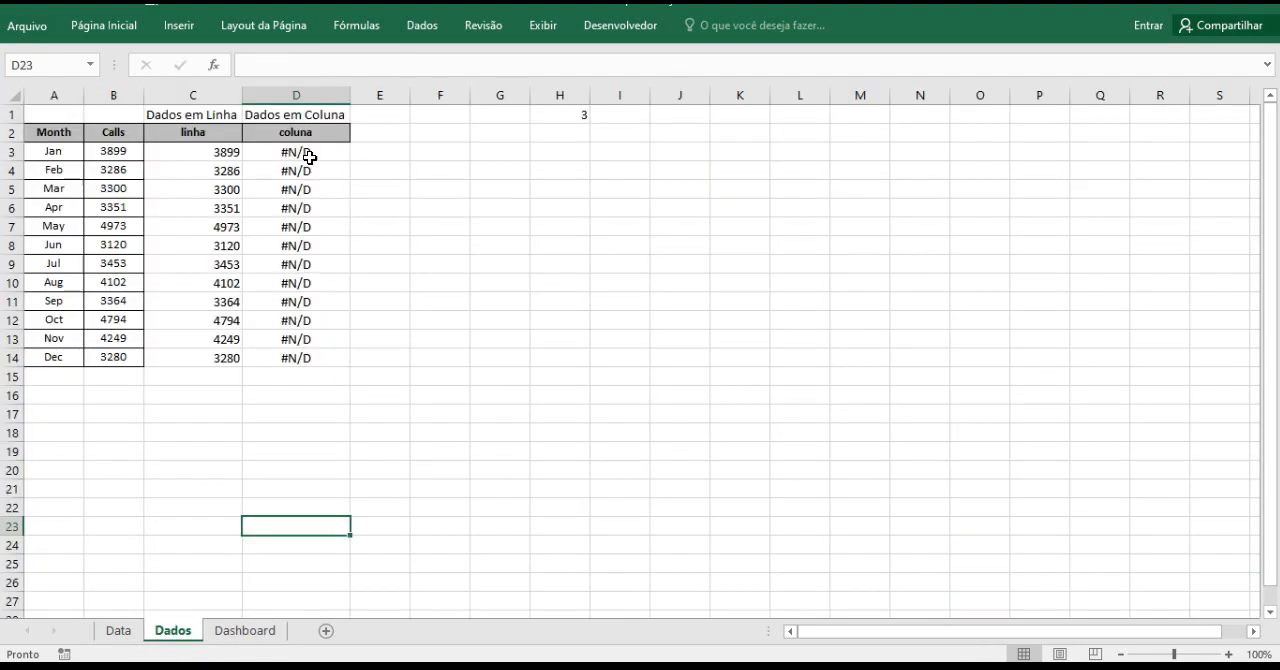
{"action": "left_click", "coordinate": [305, 152]}
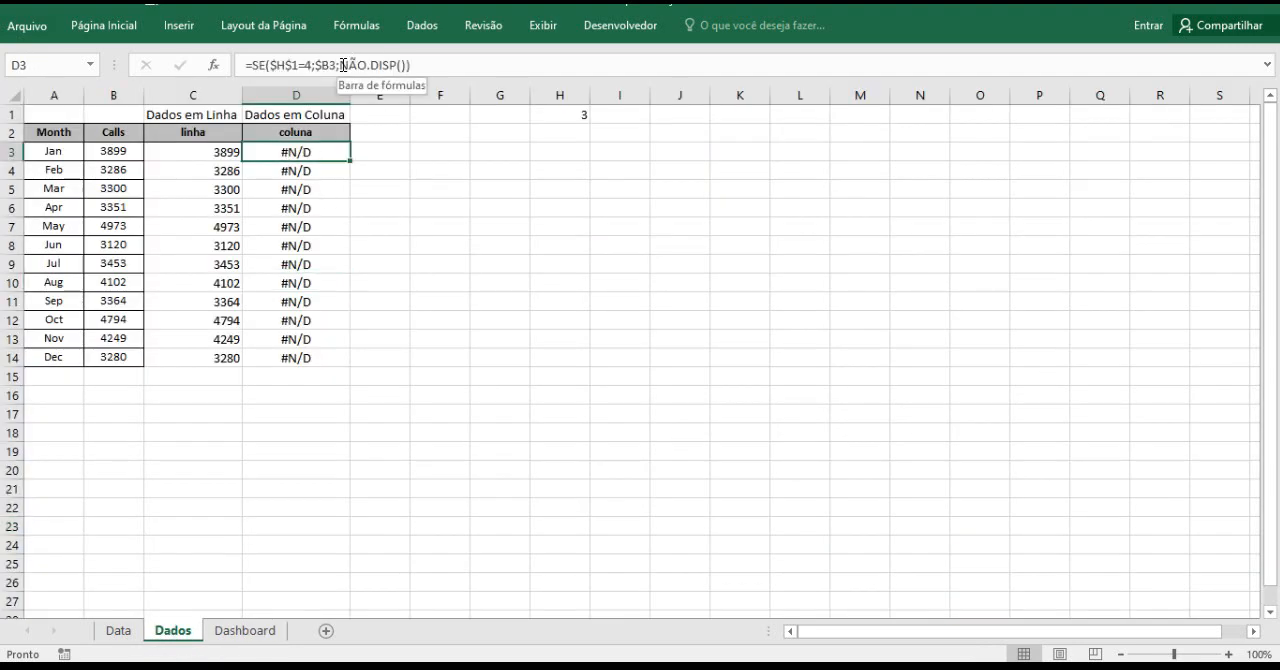
{"action": "left_click_drag", "start_coordinate": [340, 65], "coordinate": [402, 65]}
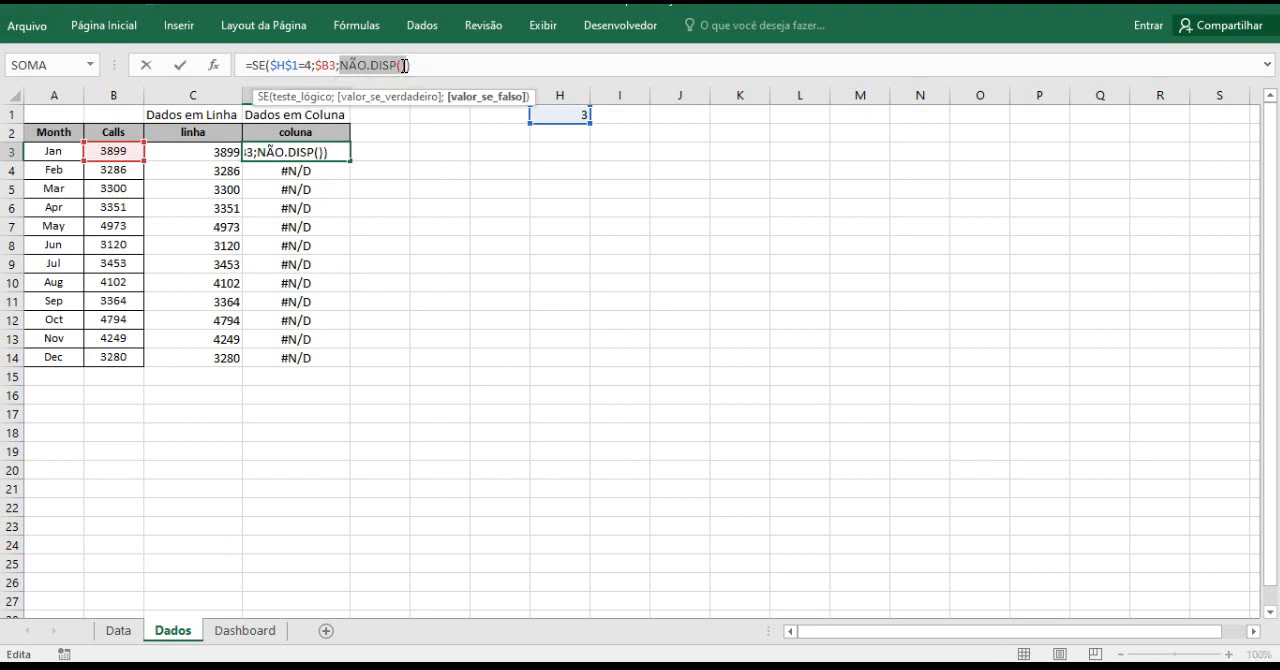
{"action": "type", "text": "\"\""}
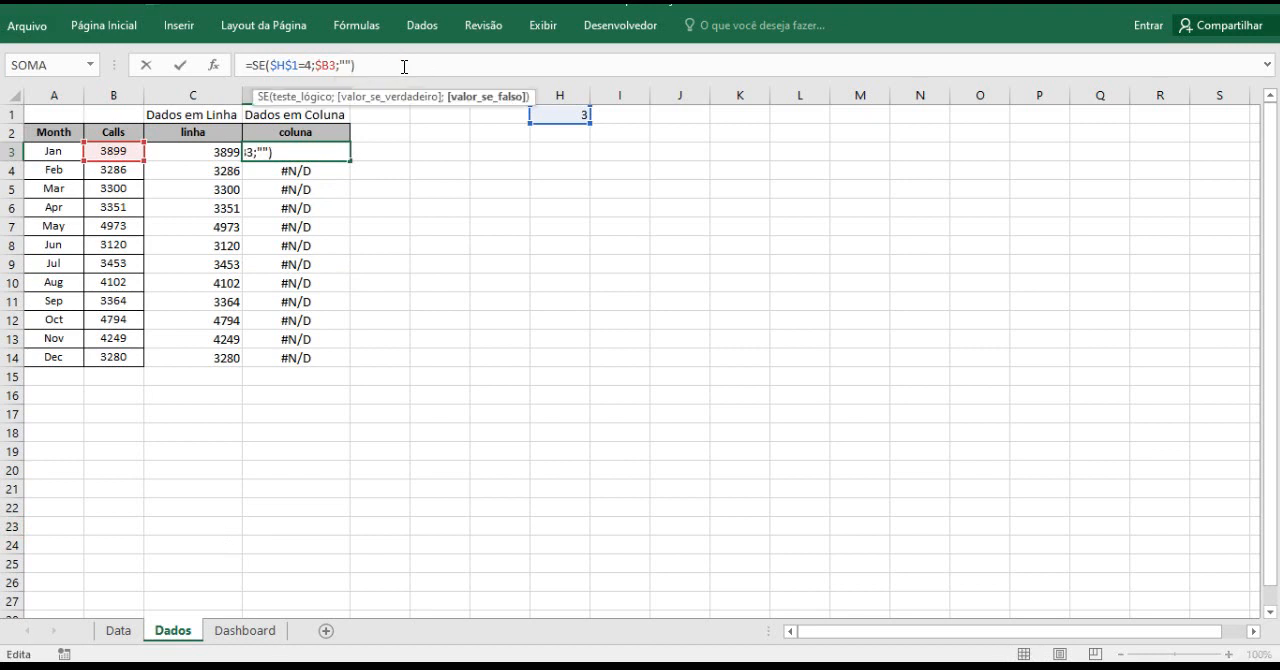
{"action": "key", "text": "Return"}
{"action": "left_click", "coordinate": [314, 152]}
{"action": "left_click_drag", "start_coordinate": [349, 161], "coordinate": [322, 364]}
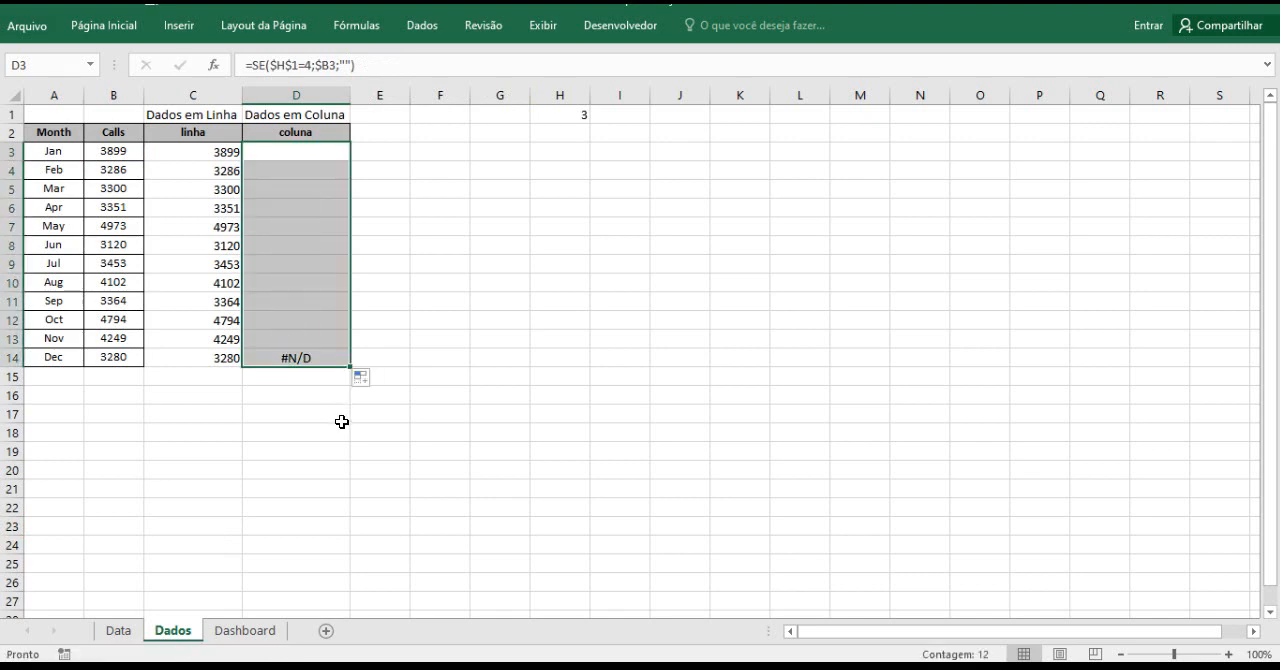
{"action": "left_click", "coordinate": [308, 156]}
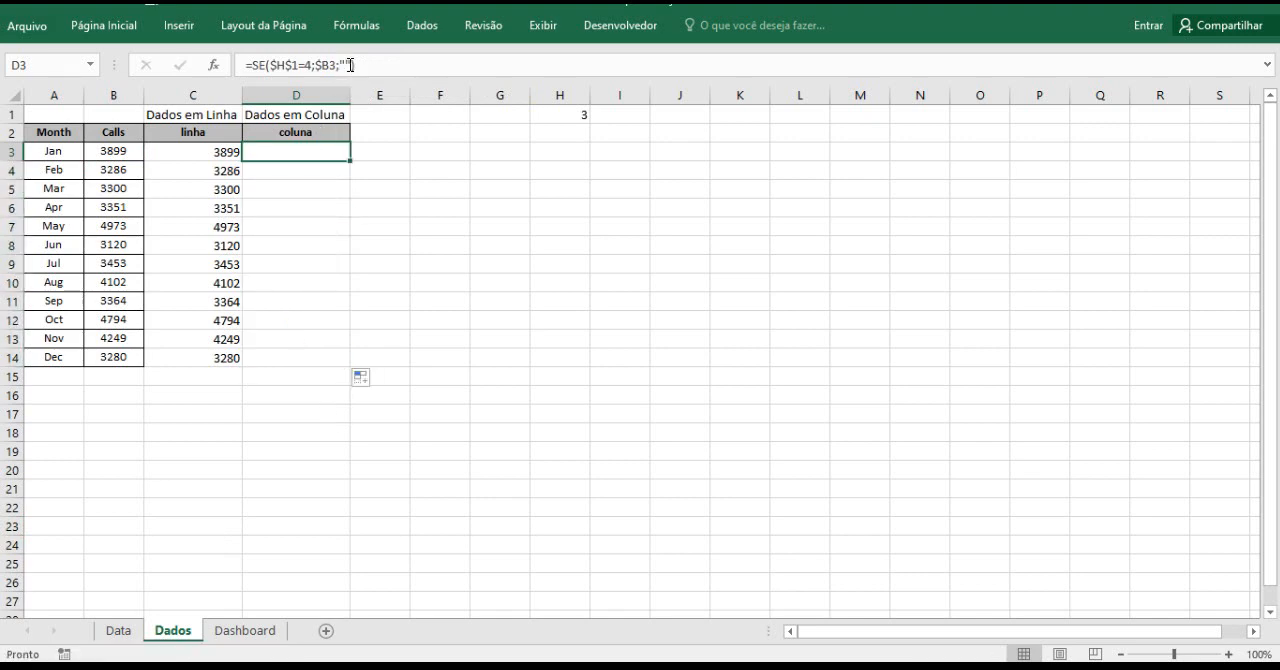
Apply the custom number format #.##0;-#.##0;"" to the coluna cells D3:D14 on the Dados sheet.
{"action": "left_click", "coordinate": [252, 630]}
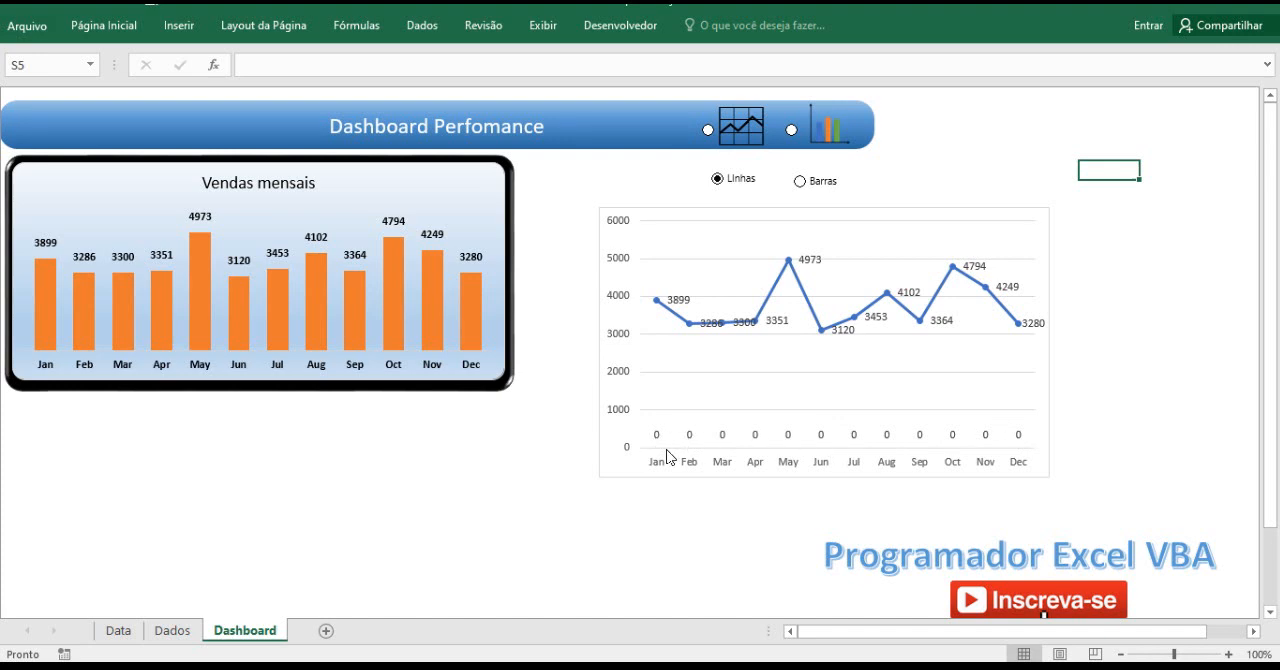
{"action": "left_click", "coordinate": [186, 630]}
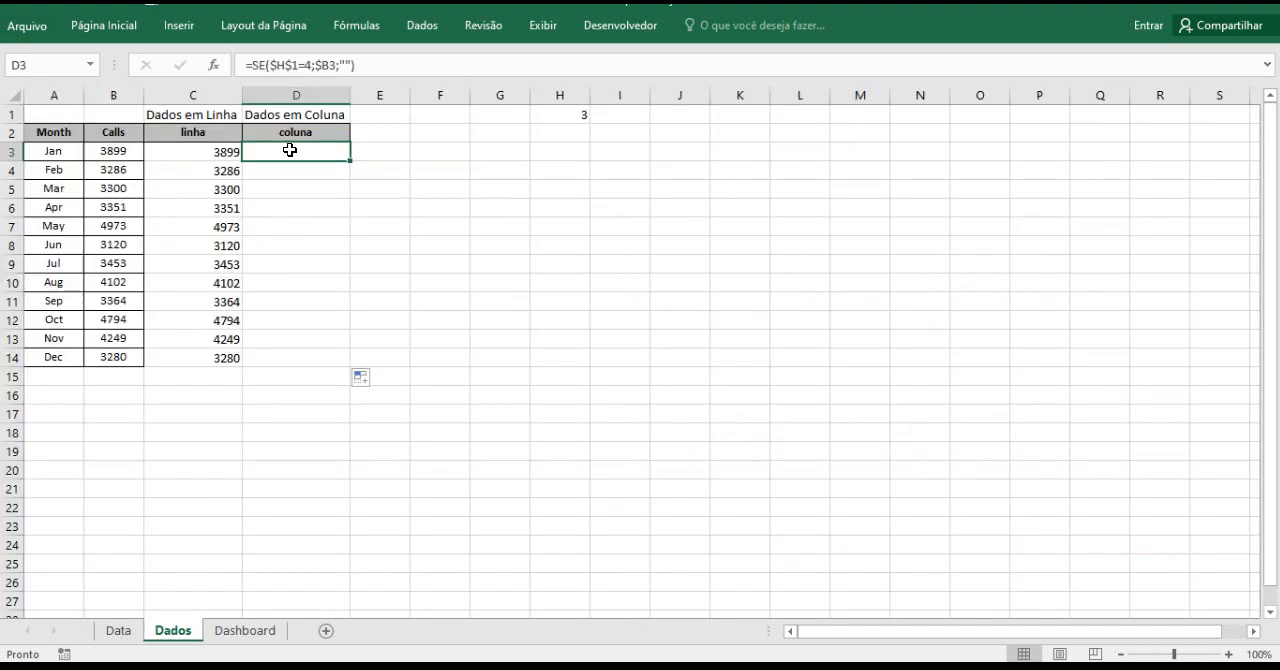
{"action": "left_click_drag", "start_coordinate": [289, 150], "coordinate": [289, 355]}
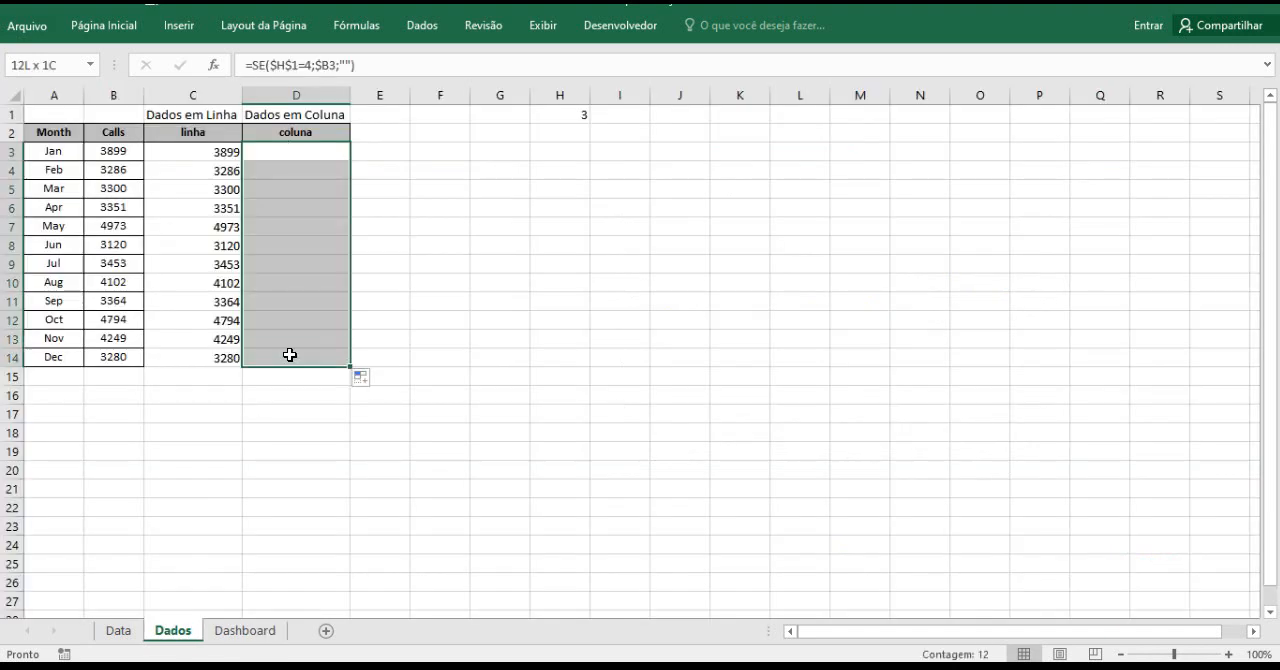
{"action": "right_click", "coordinate": [289, 208]}
{"action": "left_click", "coordinate": [378, 525]}
{"action": "left_click", "coordinate": [196, 444]}
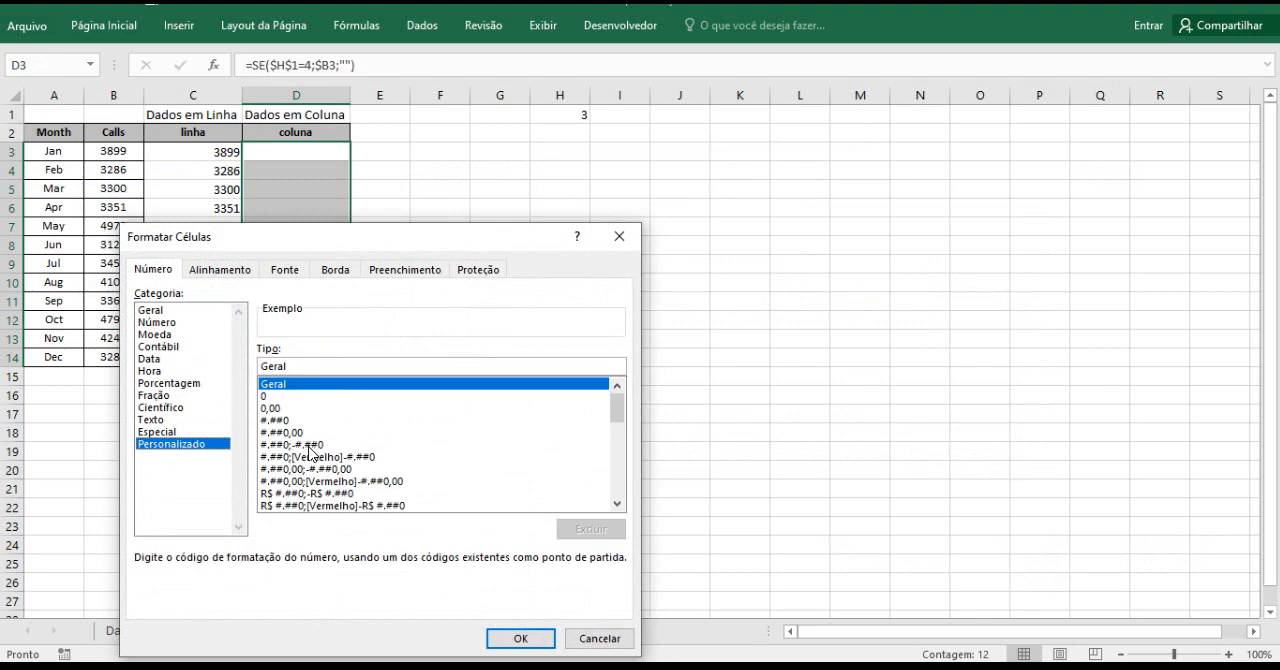
{"action": "left_click", "coordinate": [316, 446]}
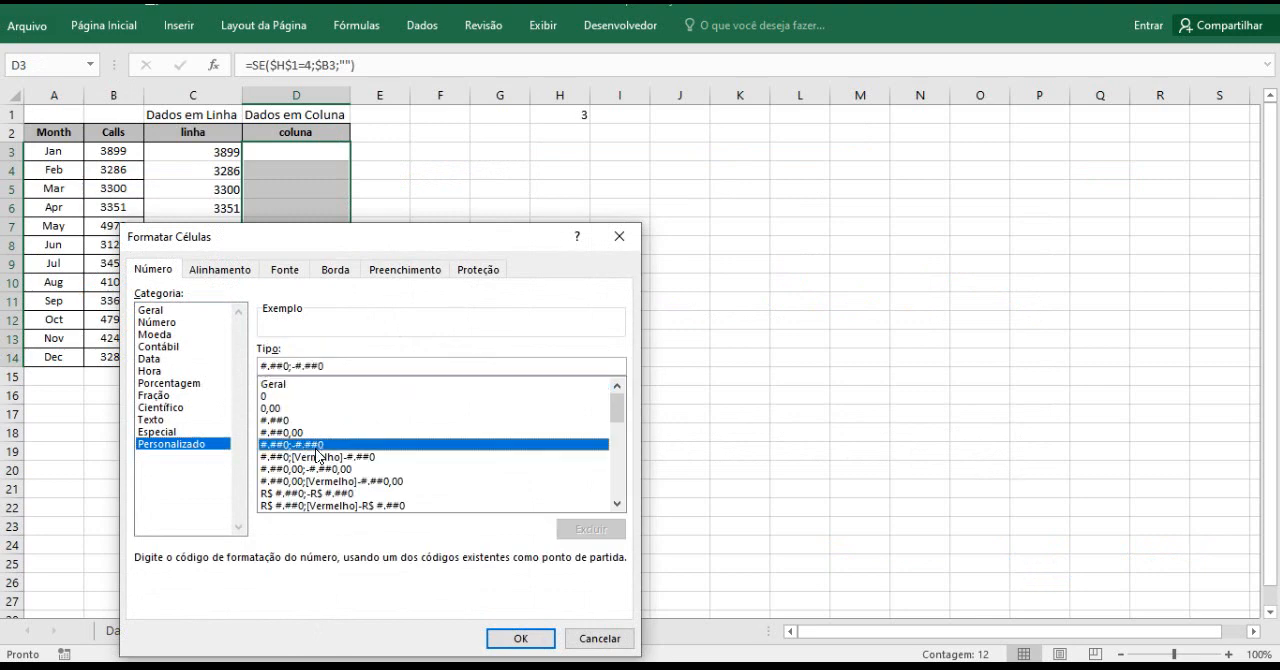
{"action": "left_click", "coordinate": [336, 364]}
{"action": "type", "text": ";"}
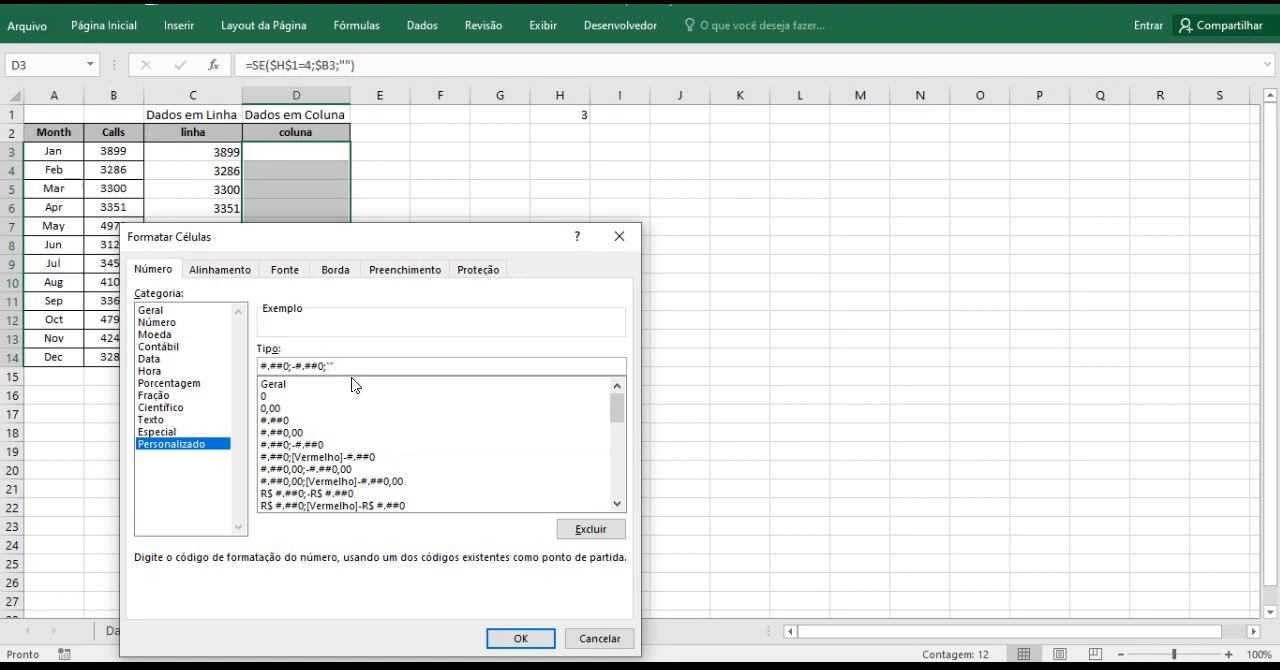
{"action": "left_click", "coordinate": [548, 643]}
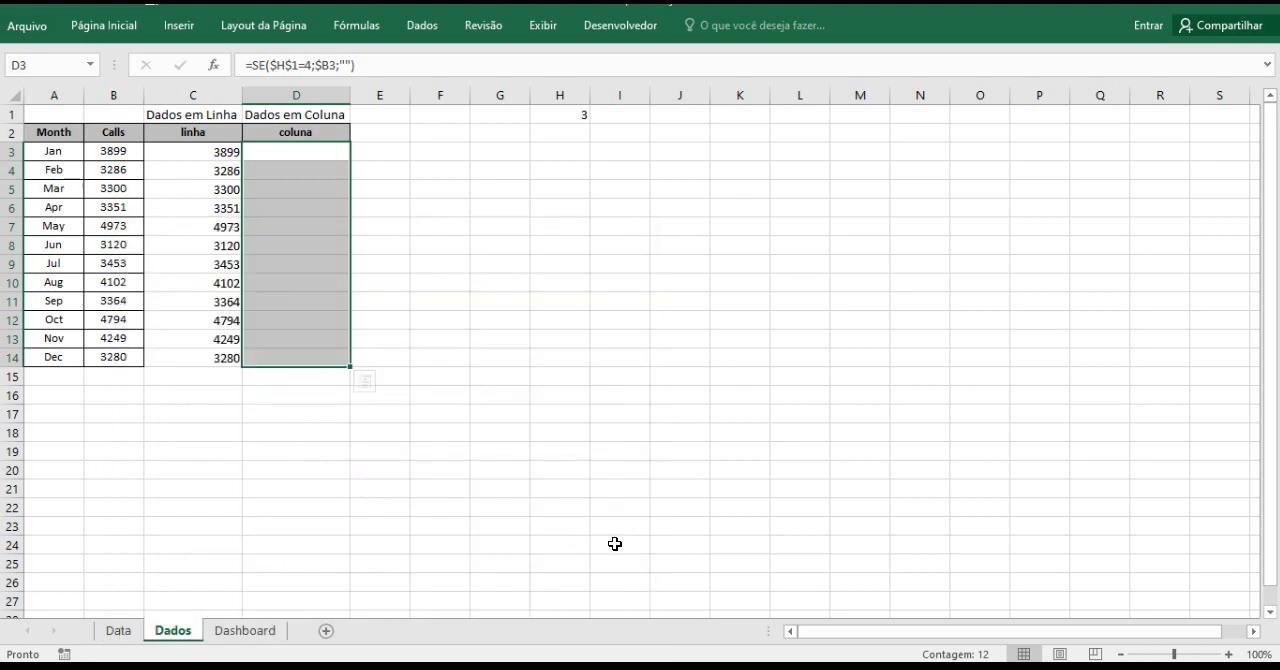
Check the Dashboard combination chart's data labels in the Linhas display, switch it to Barras, and return to Linhas.
{"action": "left_click", "coordinate": [262, 630]}
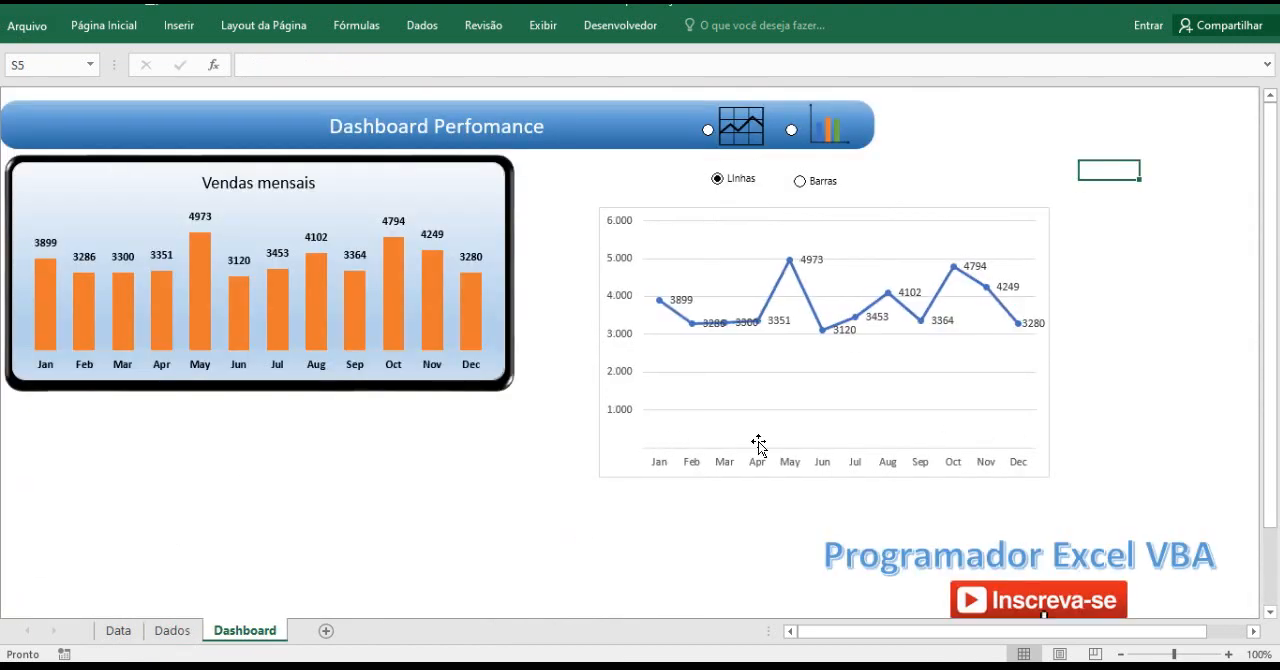
{"action": "left_click", "coordinate": [801, 182]}
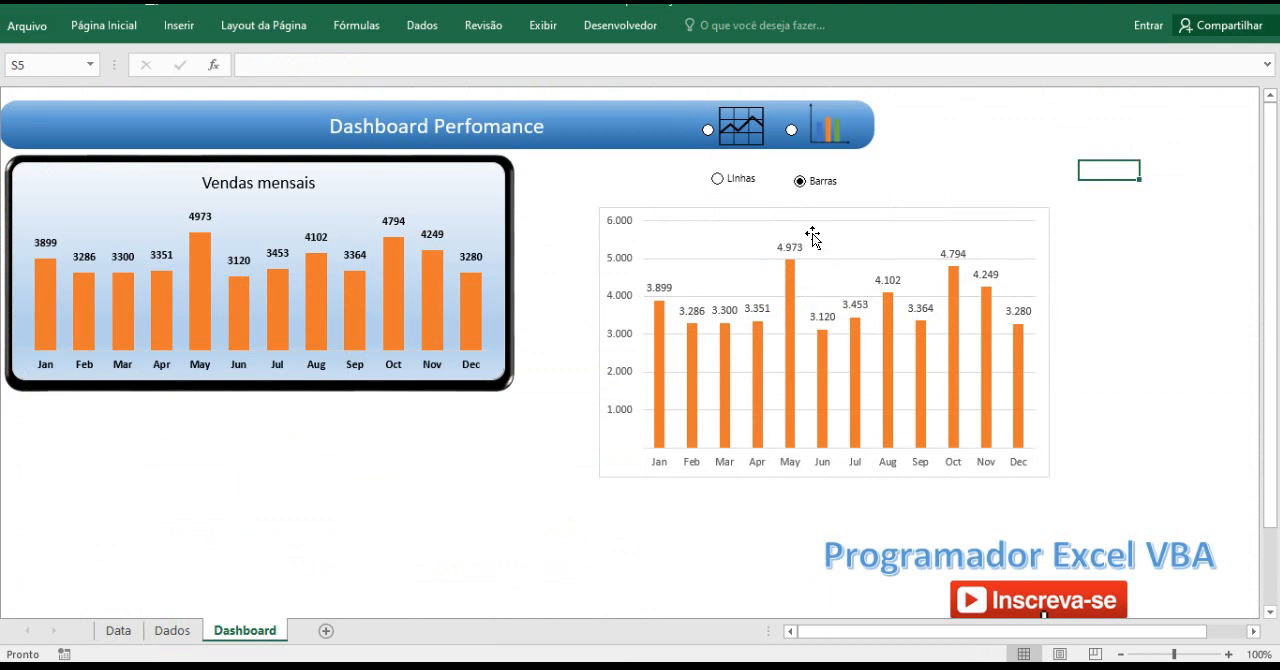
{"action": "left_click", "coordinate": [718, 179]}
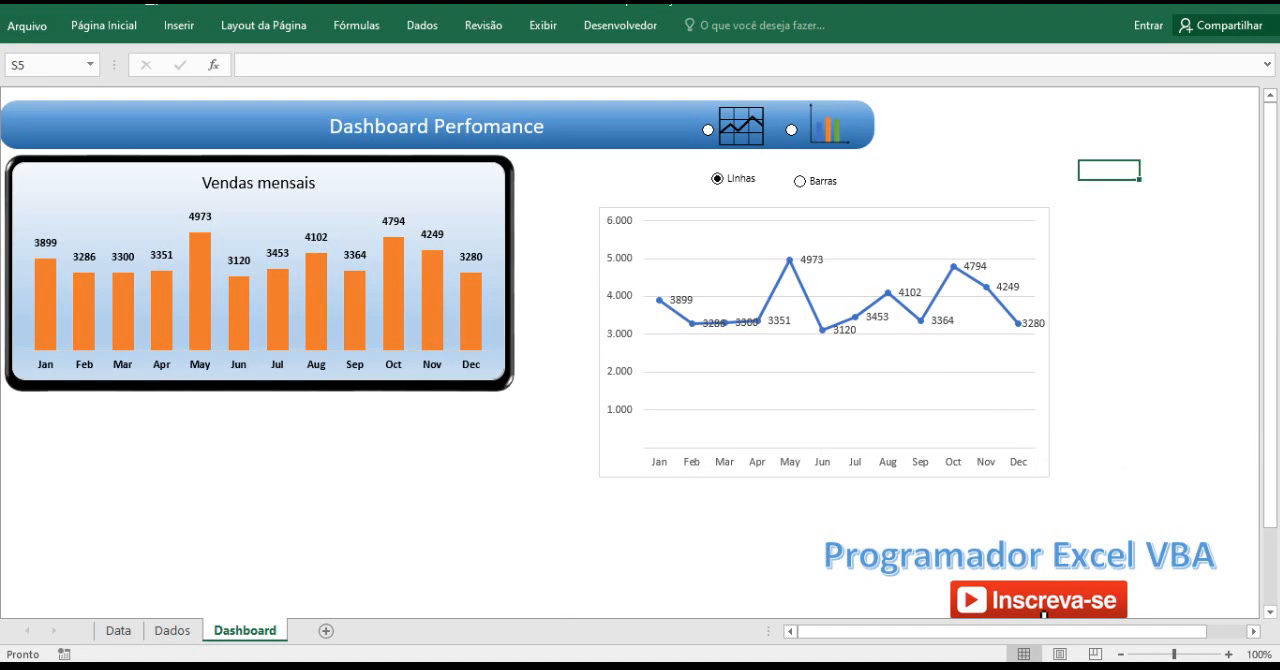
Switch to the browser to view the Programador Excel VBA YouTube channel's videos and its SubscriberCount.net page.
{"action": "left_click", "coordinate": [1043, 612]}
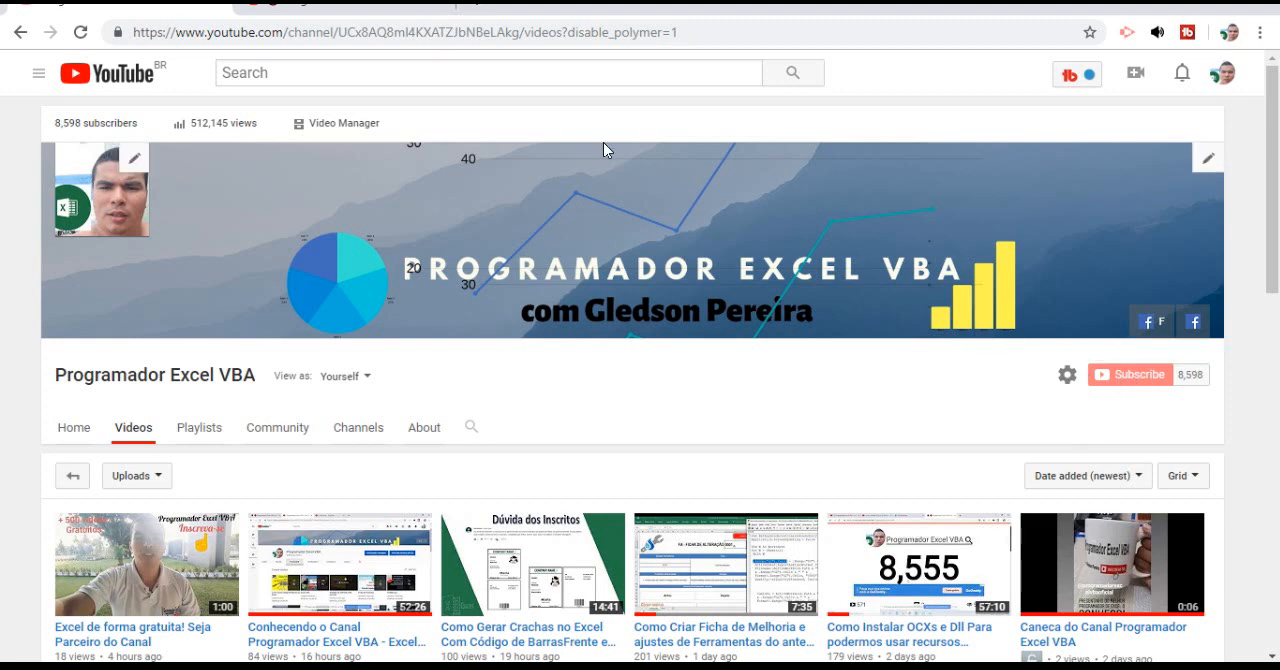
{"action": "left_click", "coordinate": [410, 10]}
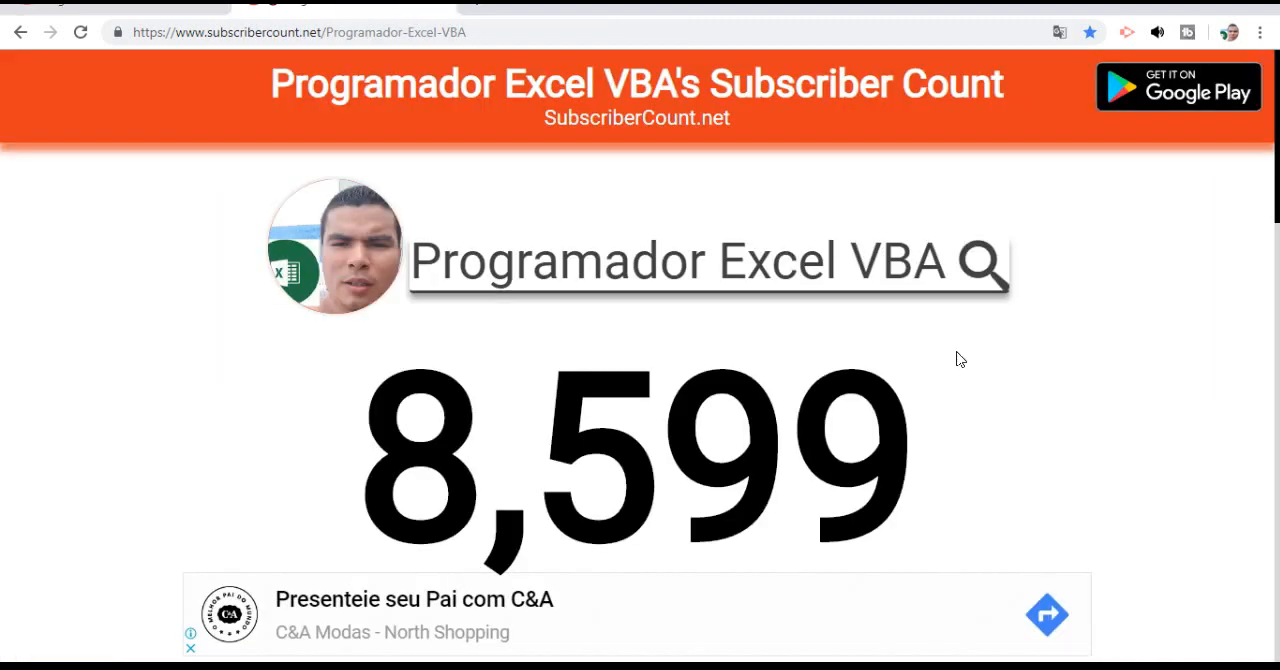